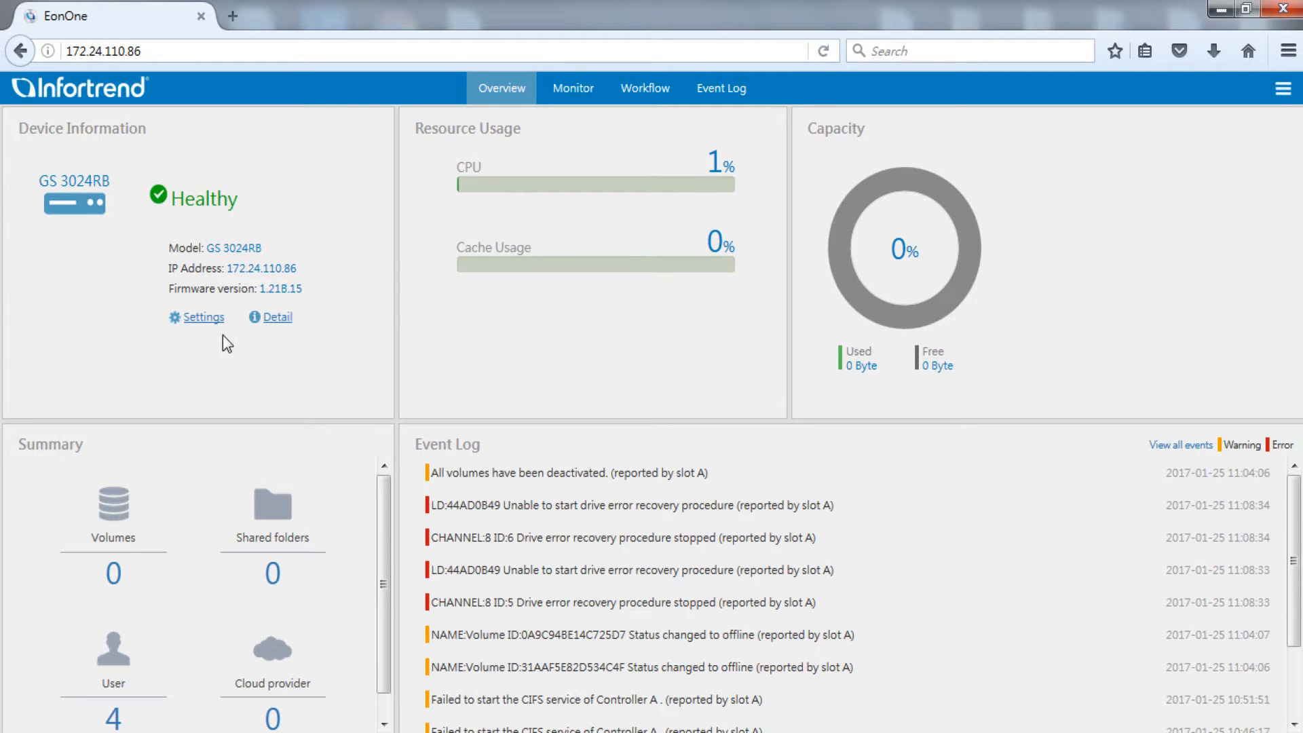
Set the GS 3024RB system timezone to (GMT+08:00) Taipei and apply it
{"action": "left_click", "coordinate": [211, 322]}
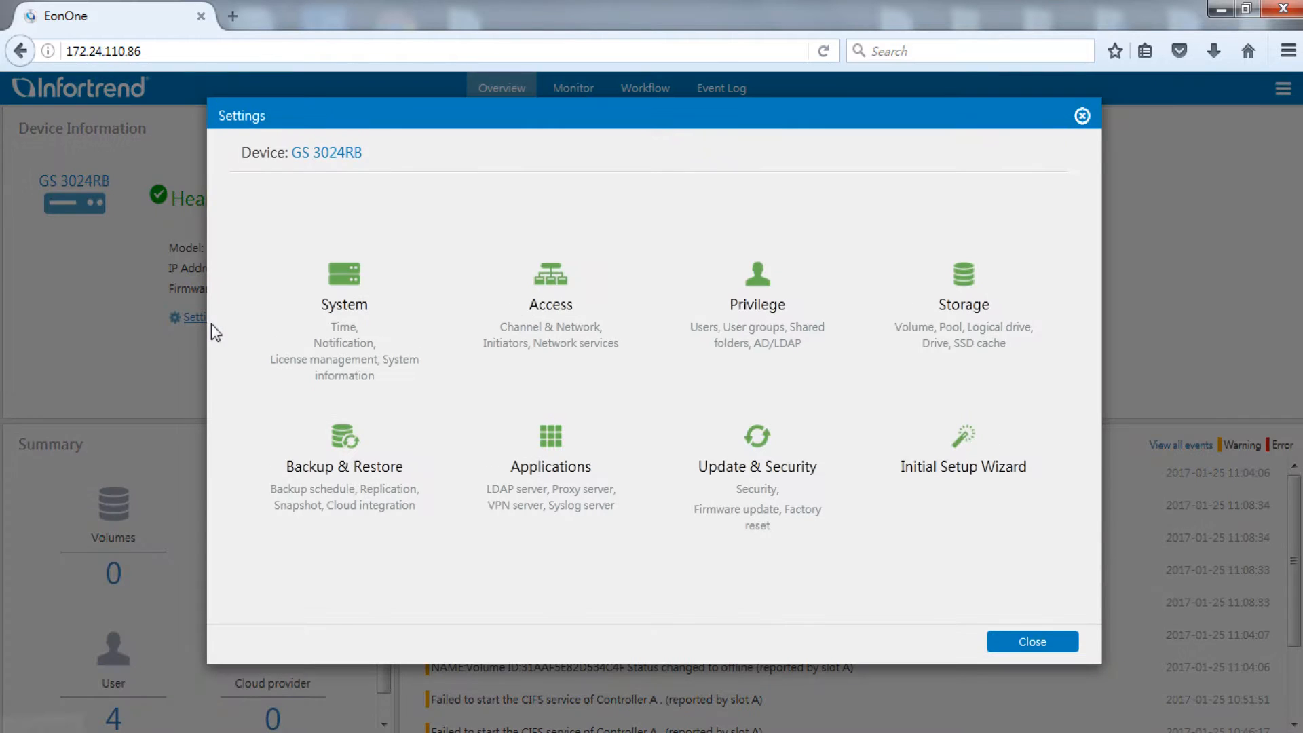
{"action": "left_click", "coordinate": [411, 326]}
{"action": "left_click", "coordinate": [345, 259]}
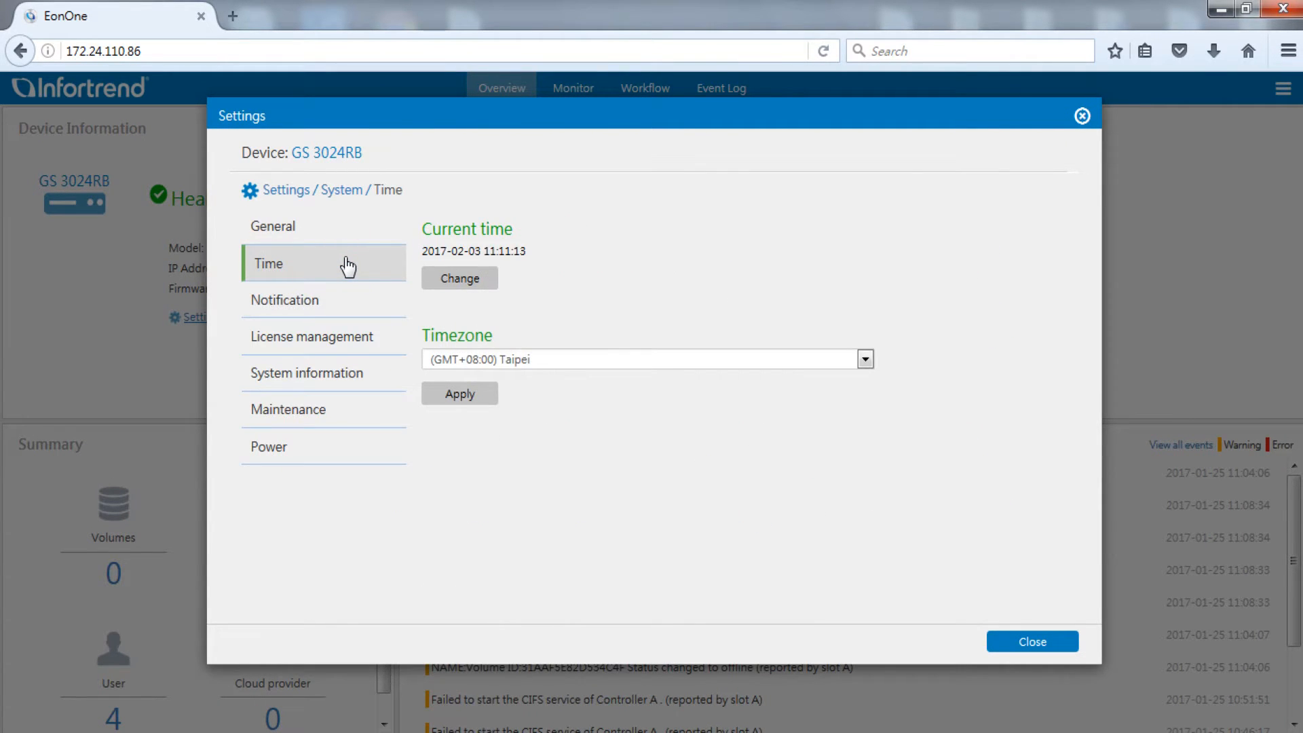
{"action": "left_click", "coordinate": [612, 360]}
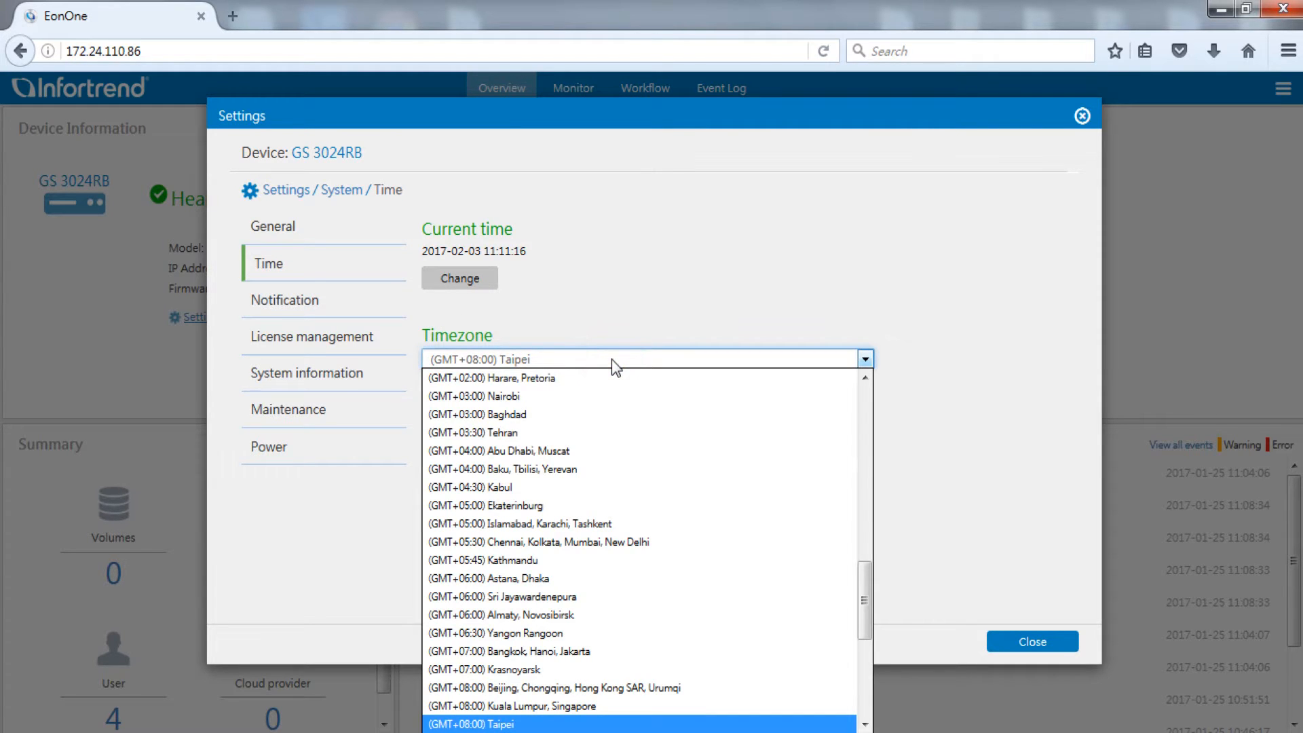
{"action": "left_click", "coordinate": [505, 724]}
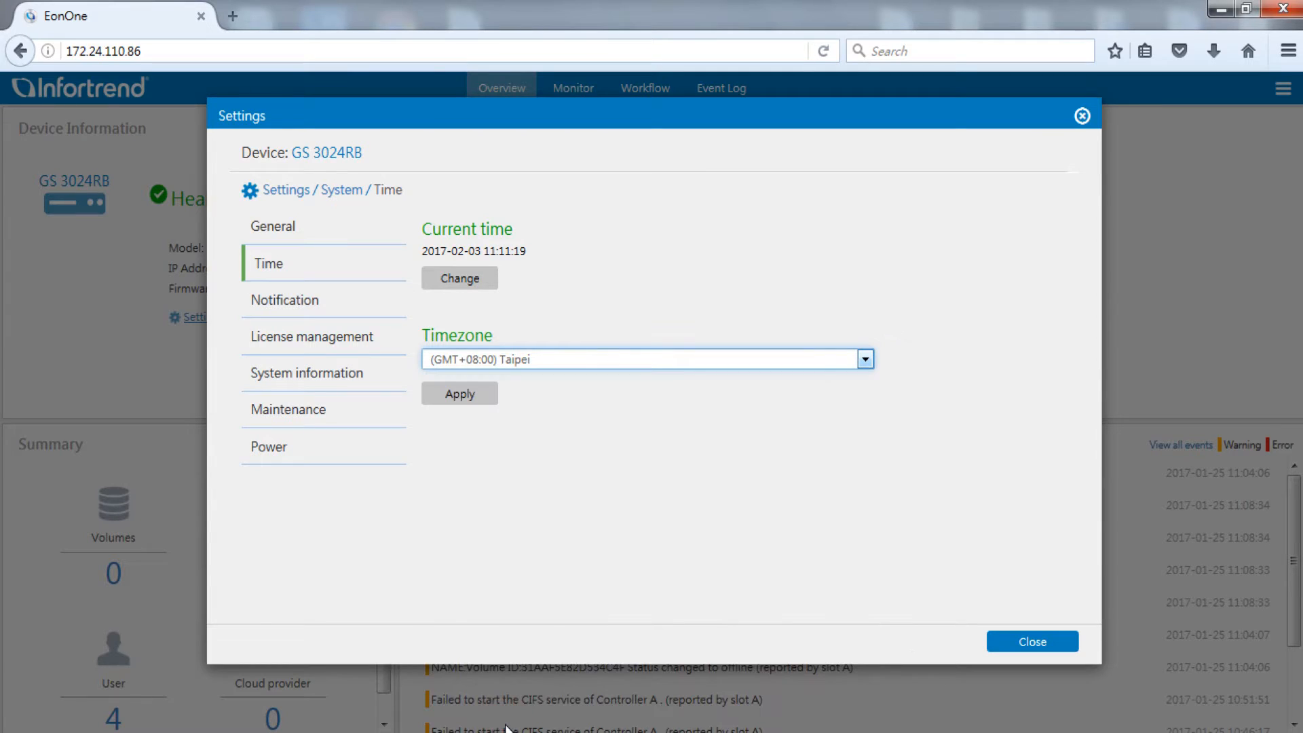
{"action": "left_click", "coordinate": [456, 396]}
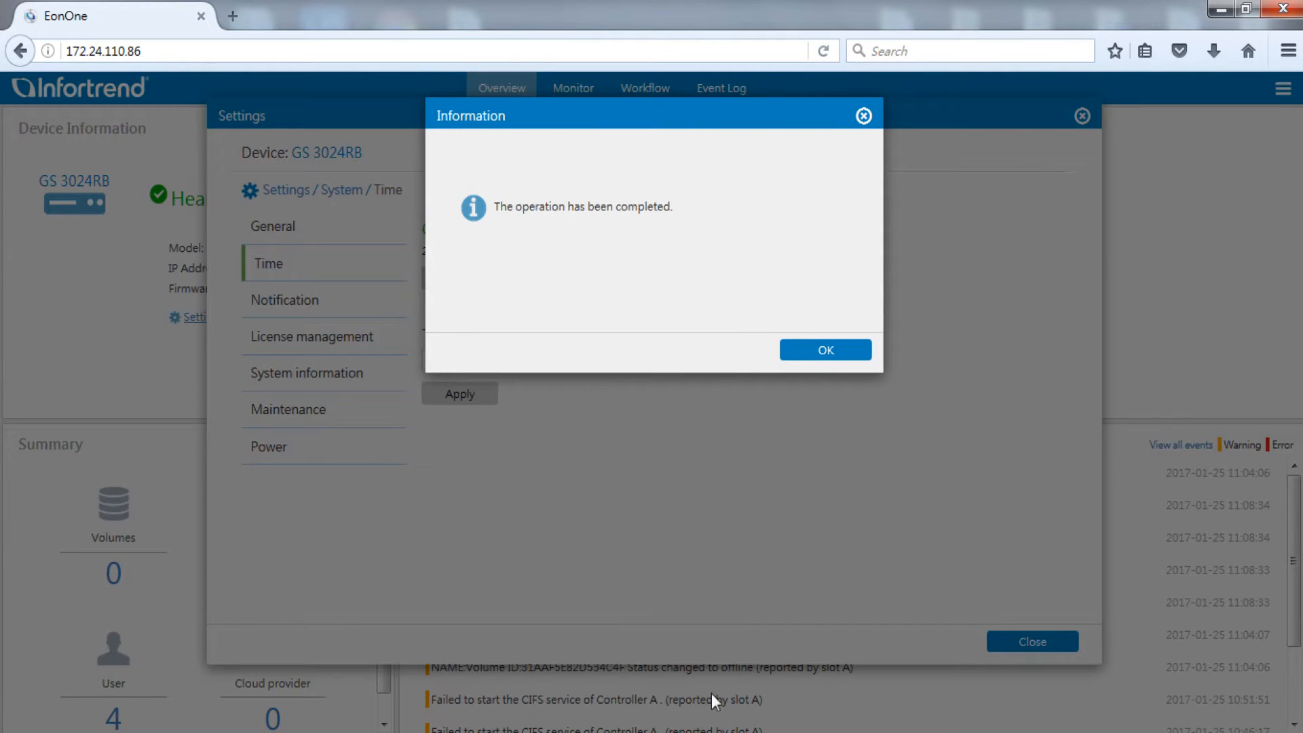
{"action": "left_click", "coordinate": [792, 349]}
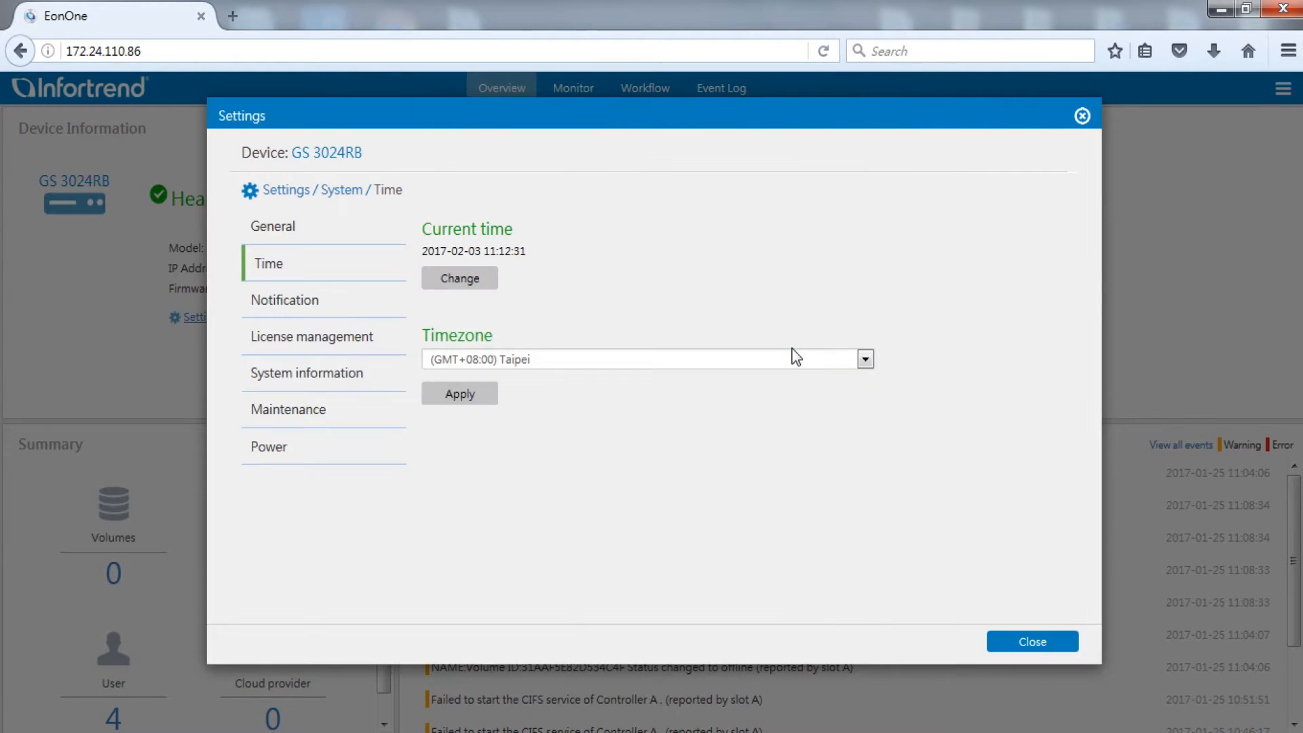
Synchronize the device clock with network time server tock.stdtime.gov.tw at a polling period of 2 hours
{"action": "left_click", "coordinate": [488, 281]}
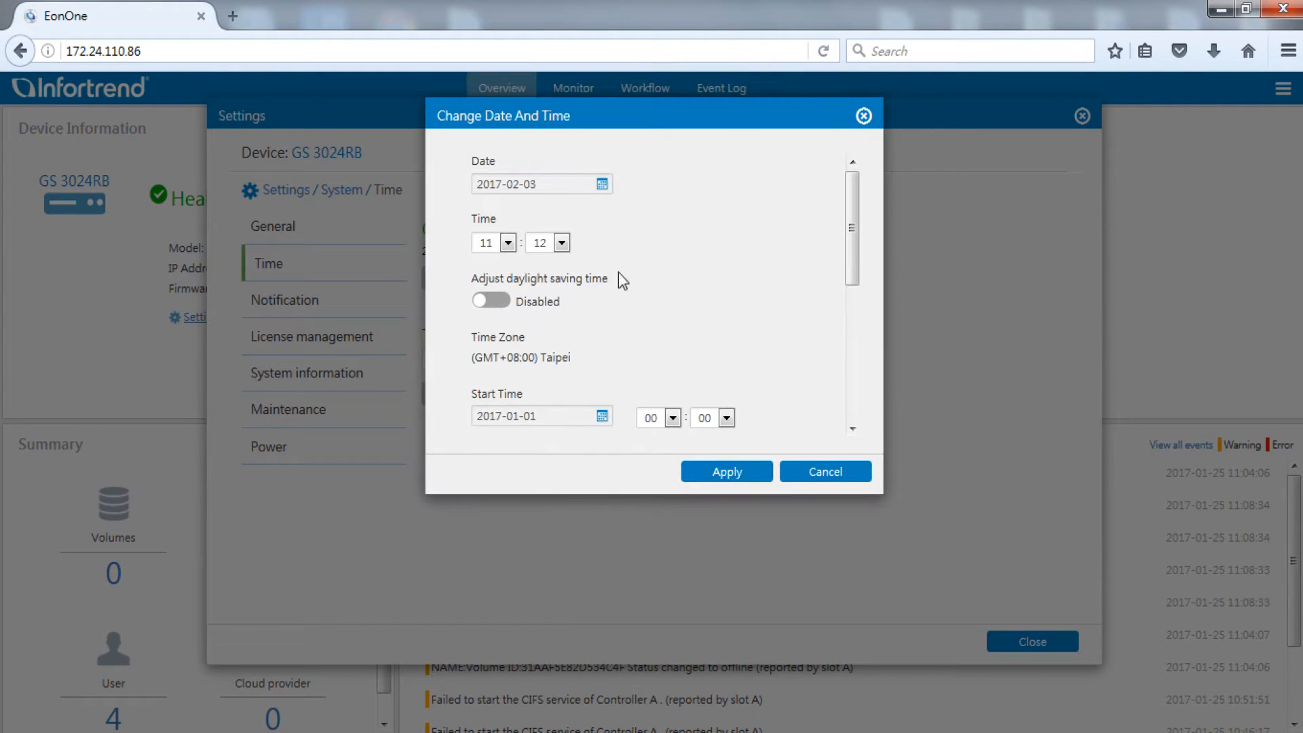
{"action": "left_click_drag", "start_coordinate": [852, 246], "coordinate": [856, 418]}
{"action": "left_click", "coordinate": [634, 369]}
{"action": "type", "text": "tock.stdtime.gov.tw"}
{"action": "left_click", "coordinate": [611, 426]}
{"action": "type", "text": "2"}
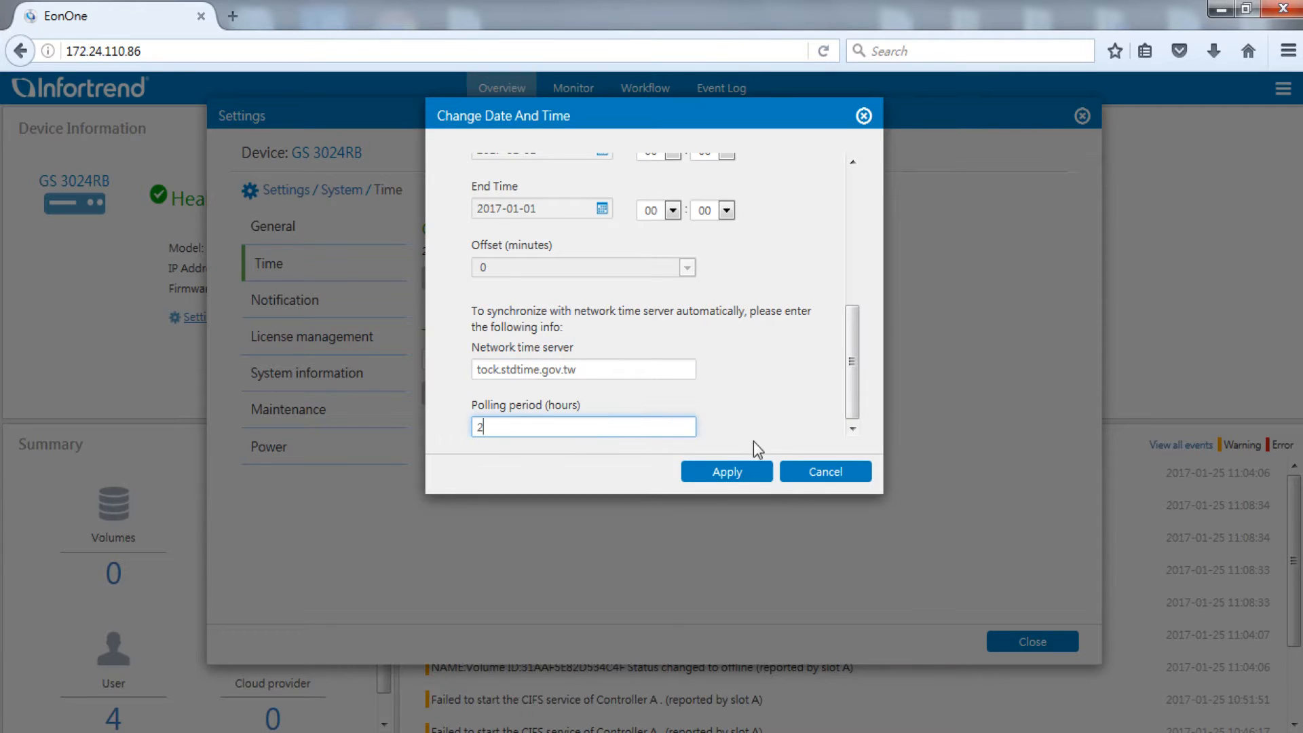
{"action": "left_click", "coordinate": [753, 469]}
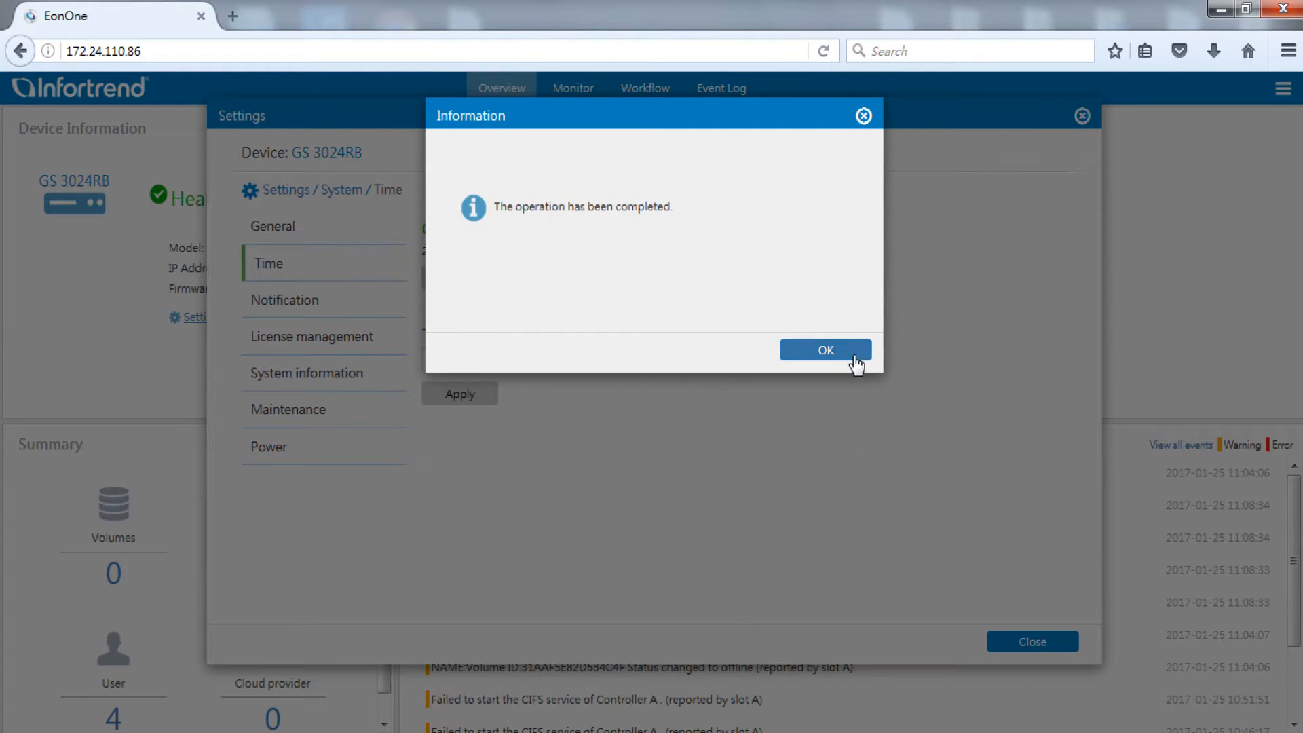
{"action": "left_click", "coordinate": [855, 353]}
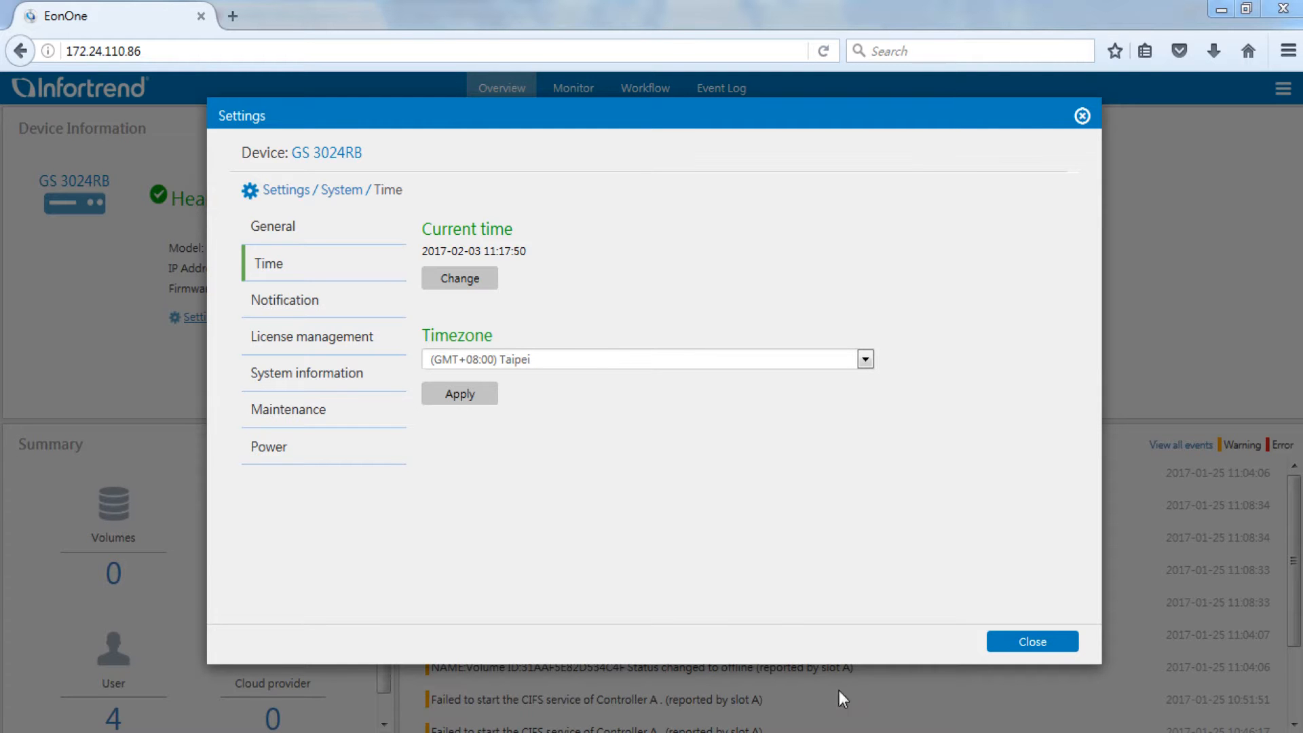
Review the host channel settings of Channel 2, including its available data service types
{"action": "left_click", "coordinate": [285, 191]}
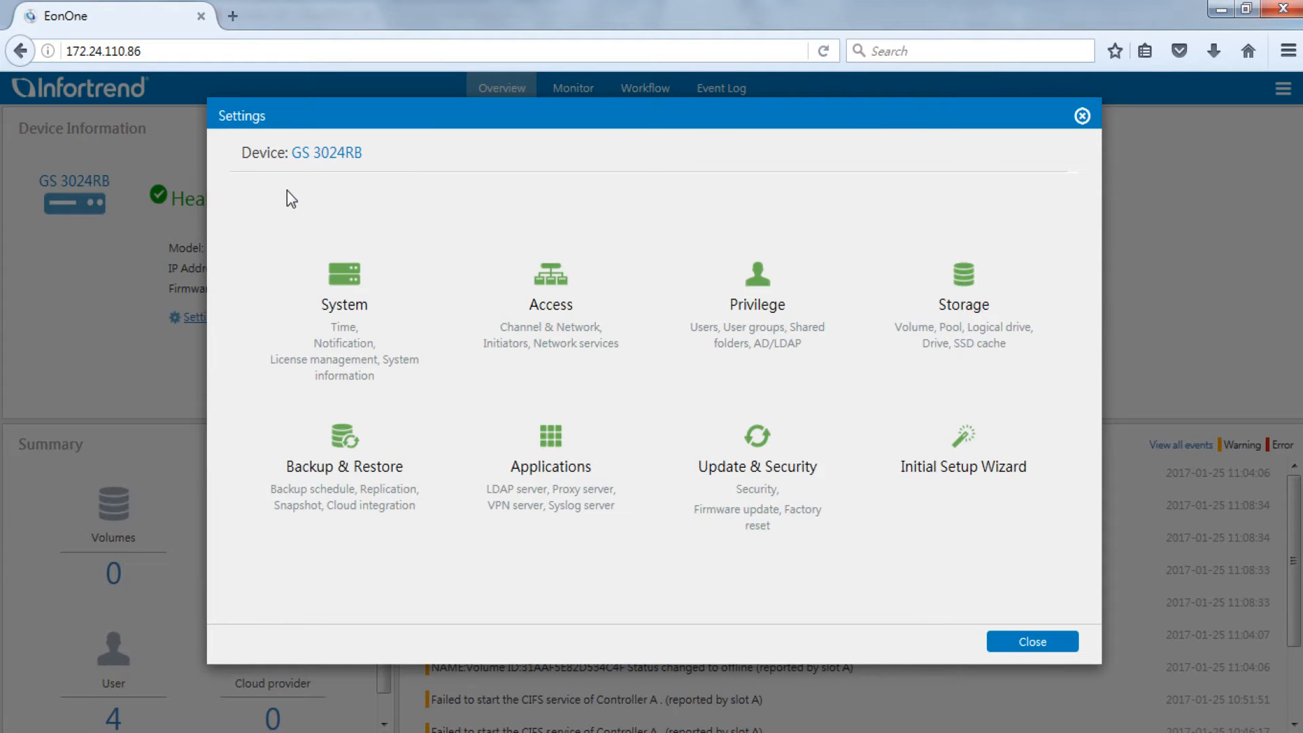
{"action": "left_click", "coordinate": [608, 309]}
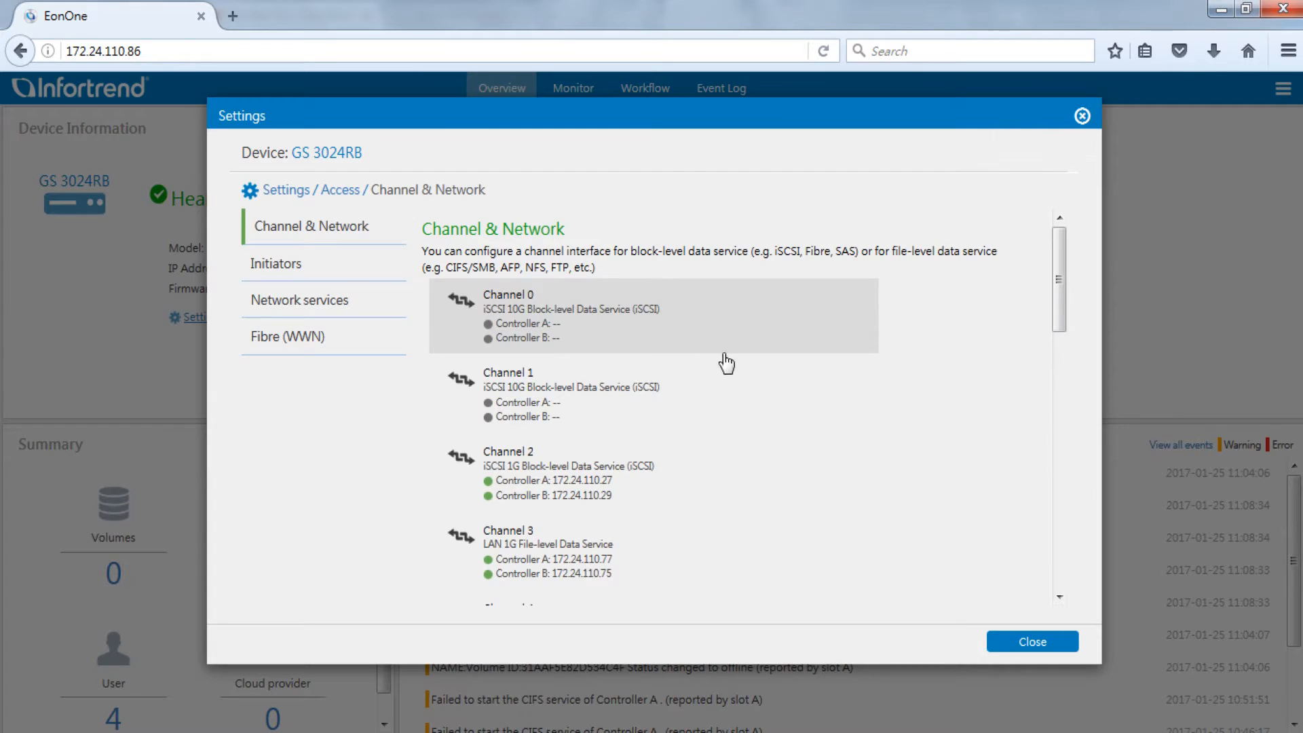
{"action": "left_click", "coordinate": [703, 500]}
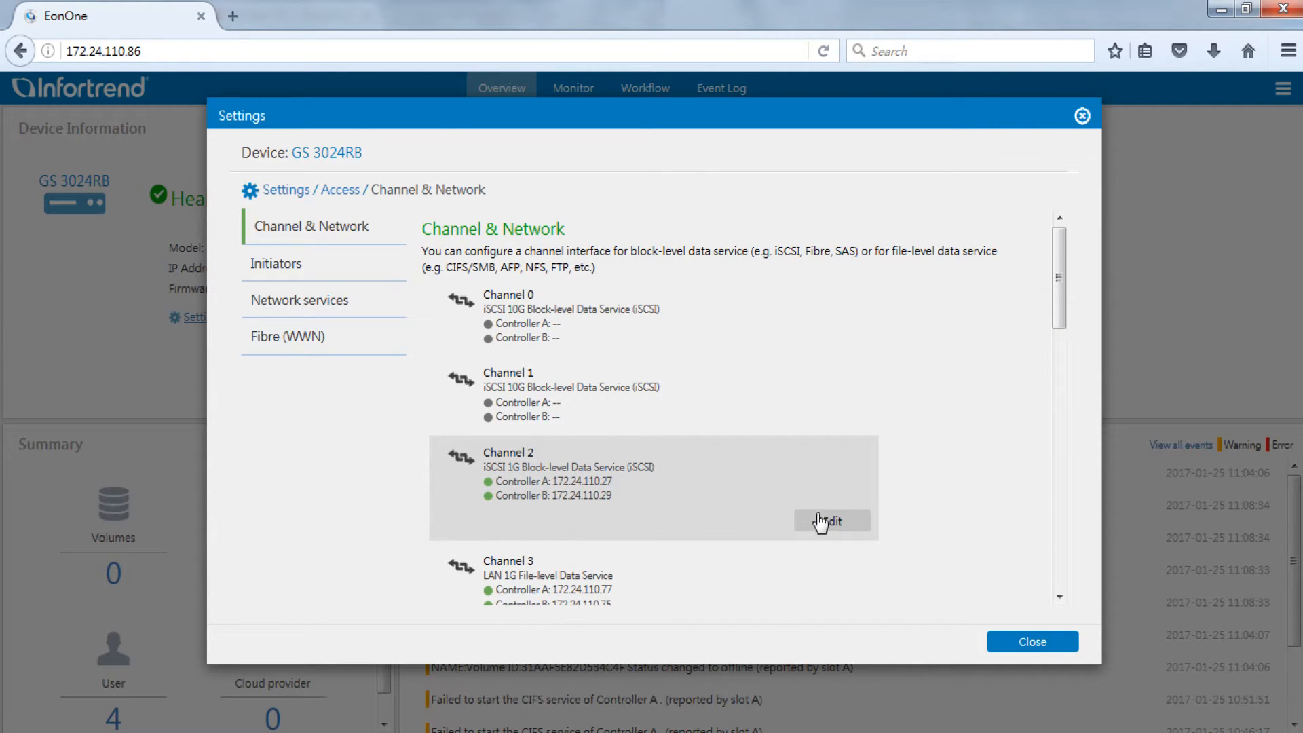
{"action": "left_click", "coordinate": [853, 522]}
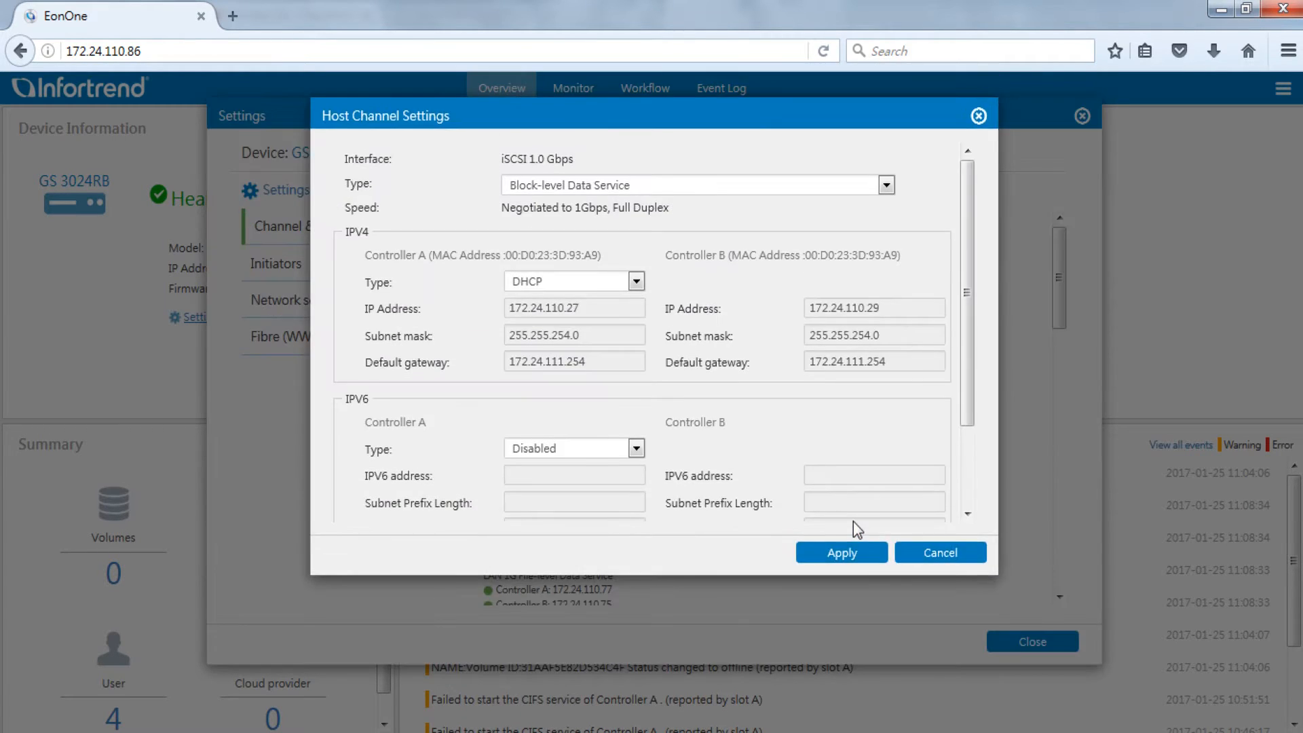
{"action": "left_click", "coordinate": [858, 186]}
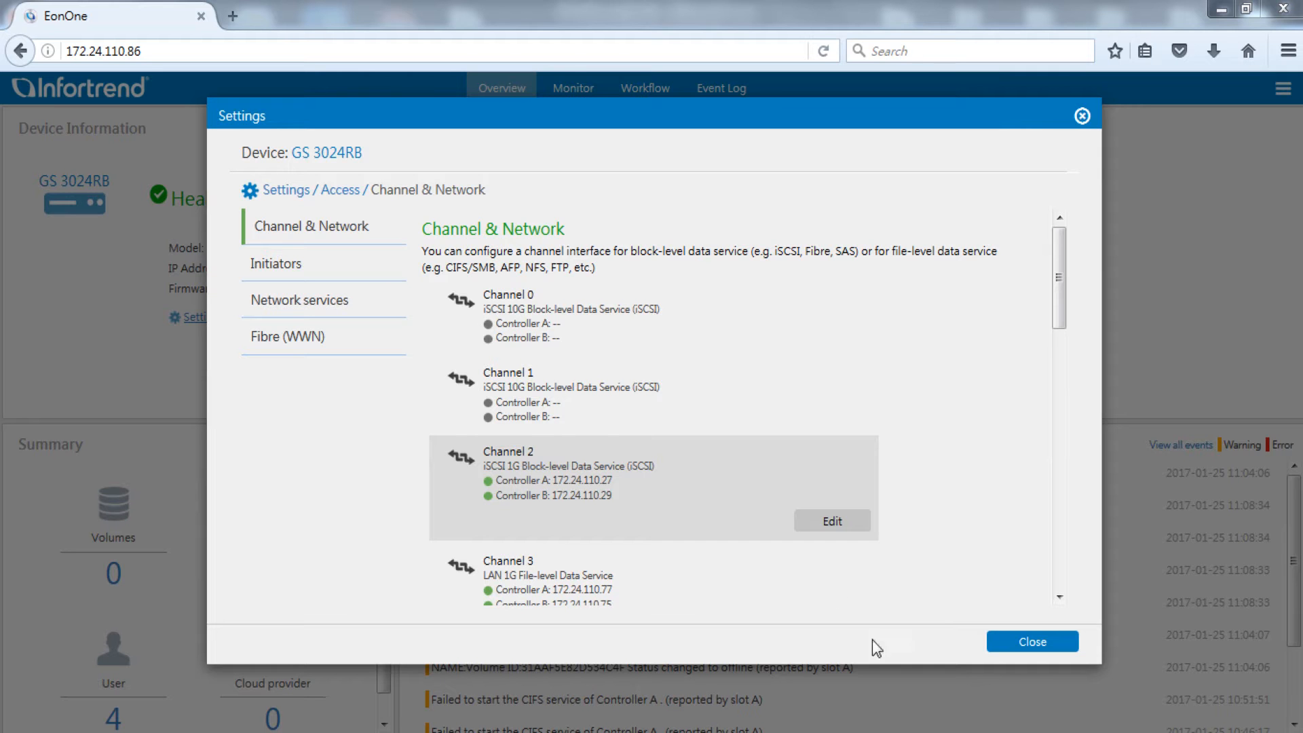
Start a new storage pool in Asymmetric Active/Active mode
{"action": "left_click", "coordinate": [277, 190]}
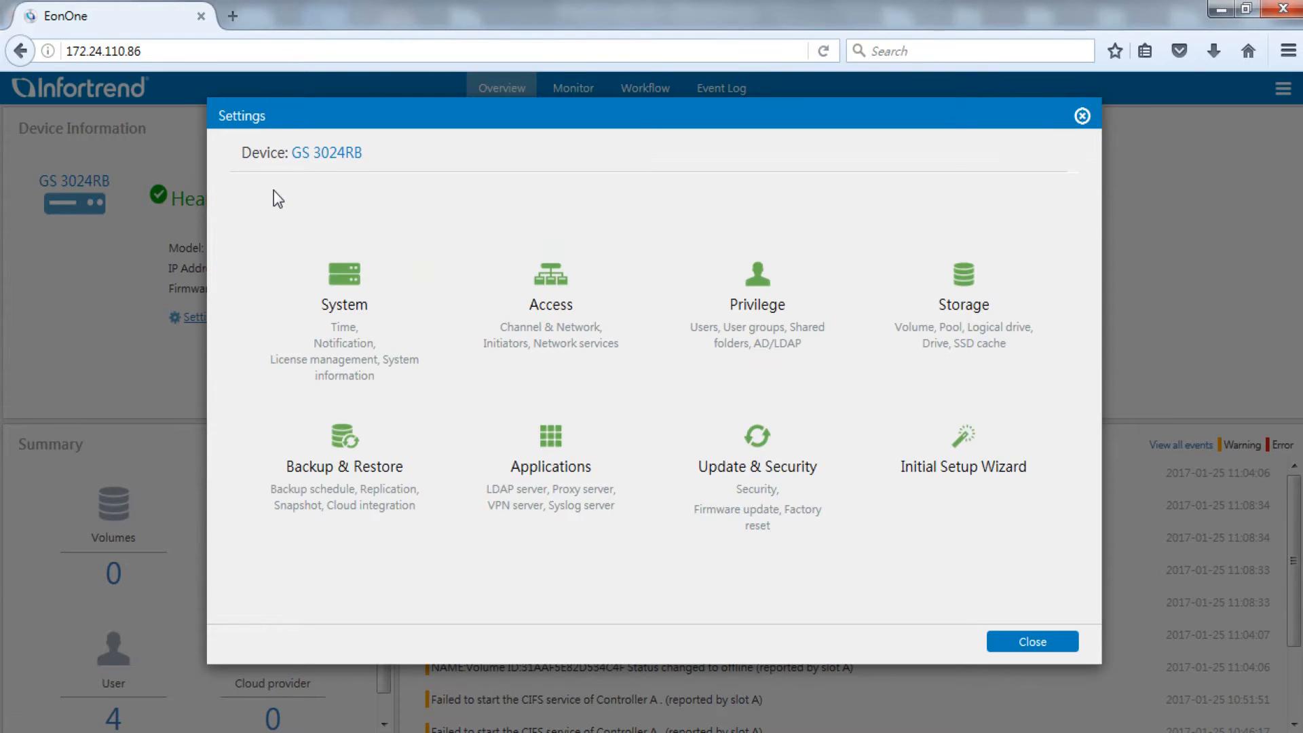
{"action": "left_click", "coordinate": [1011, 312]}
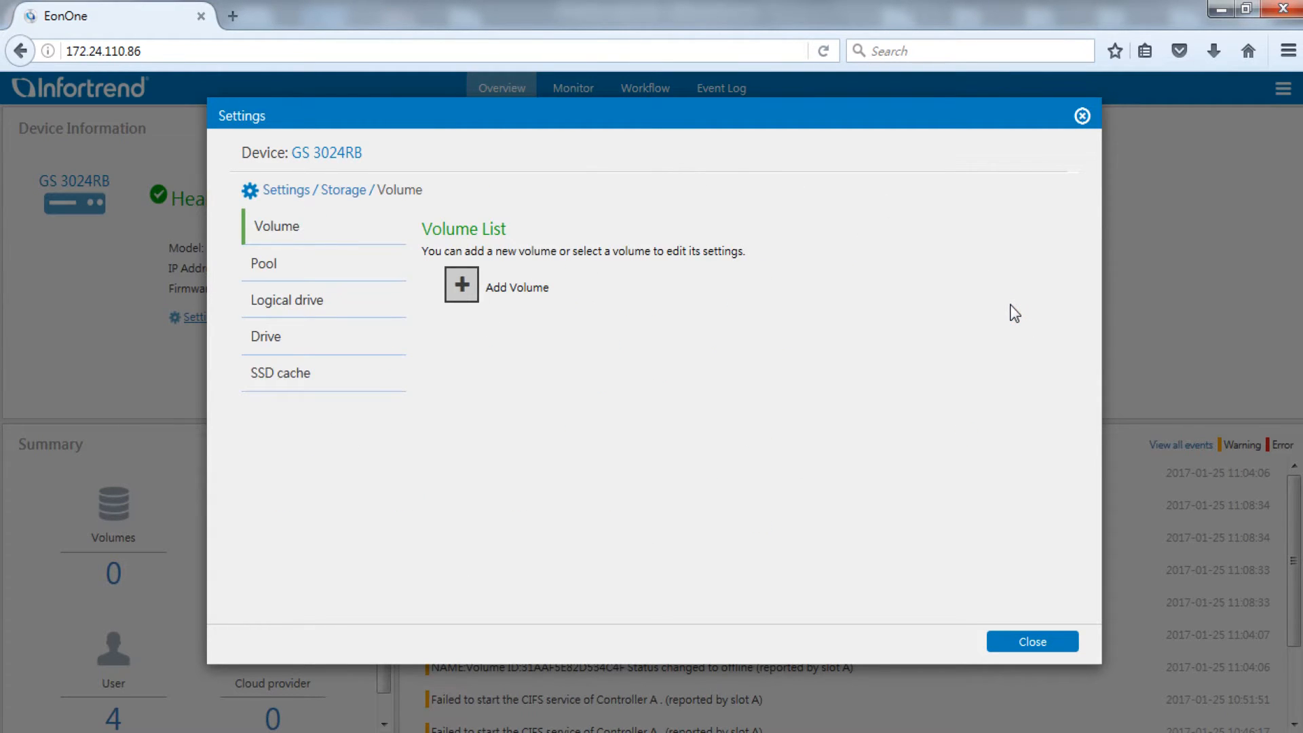
{"action": "left_click", "coordinate": [353, 274]}
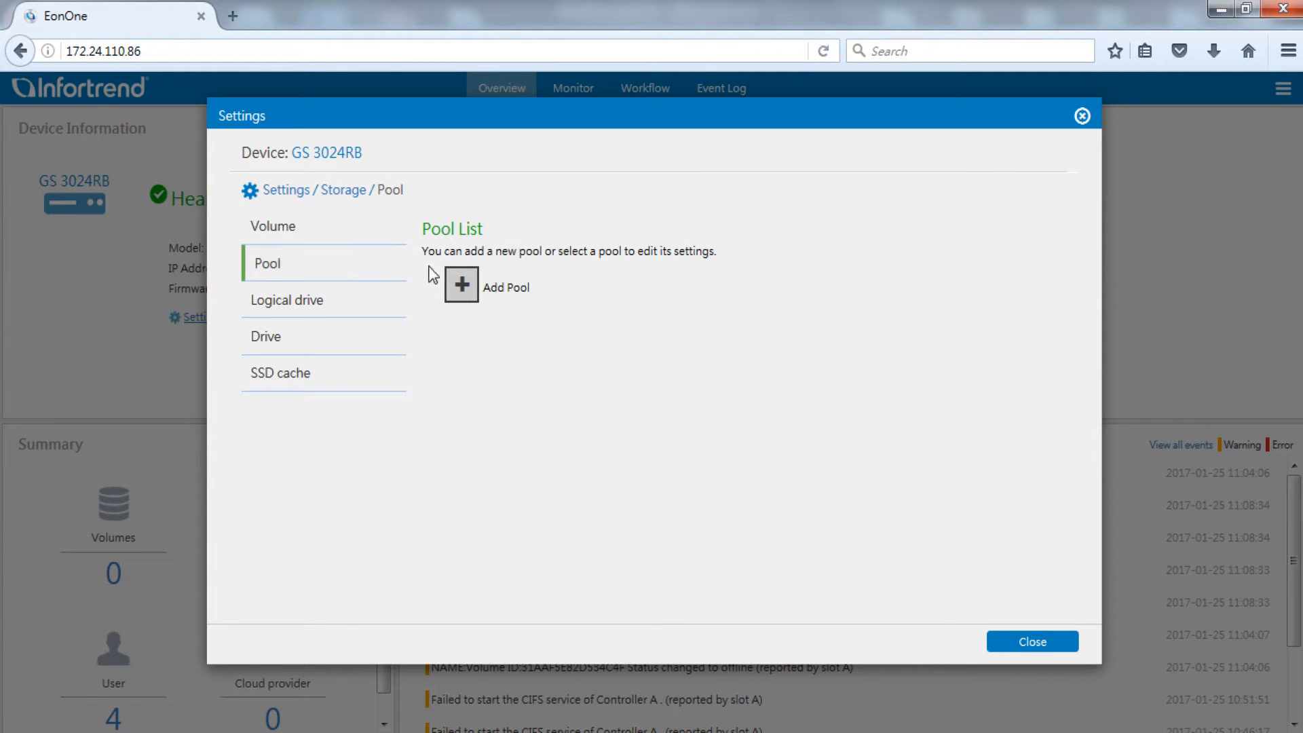
{"action": "left_click", "coordinate": [467, 303]}
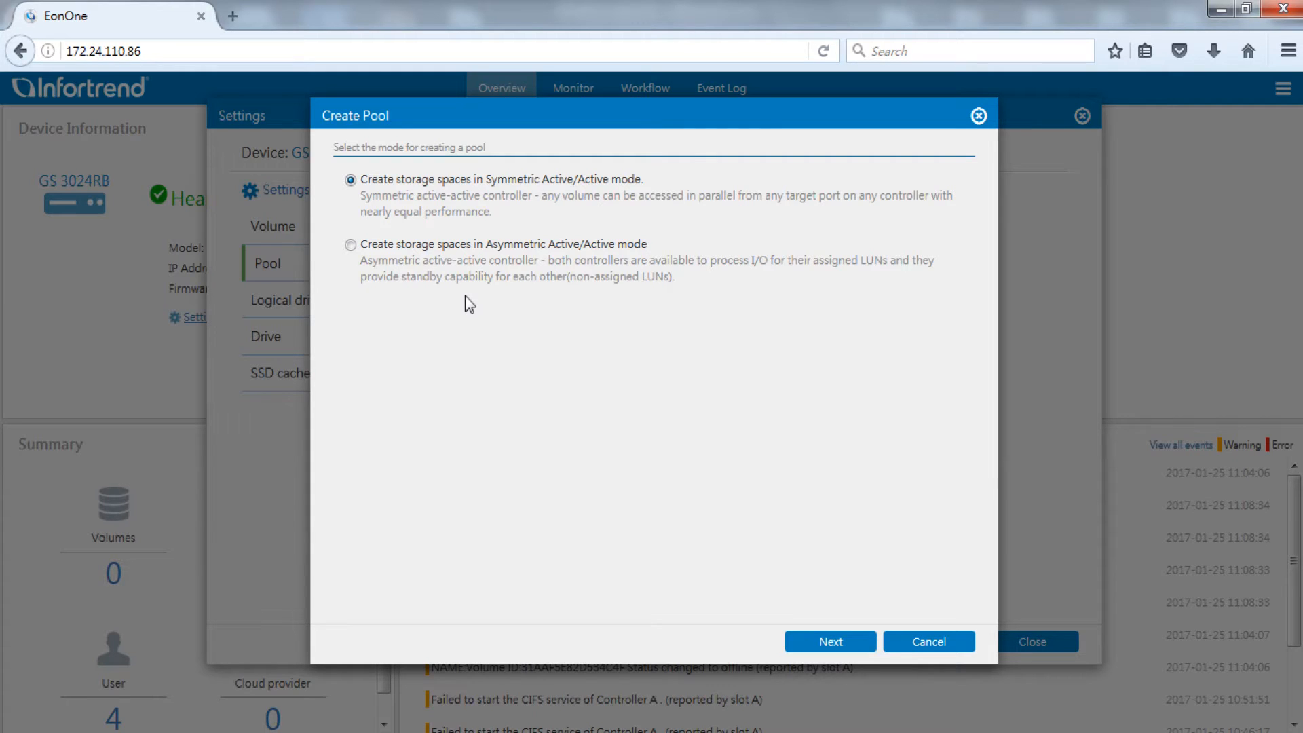
{"action": "left_click", "coordinate": [350, 245]}
{"action": "left_click", "coordinate": [831, 641]}
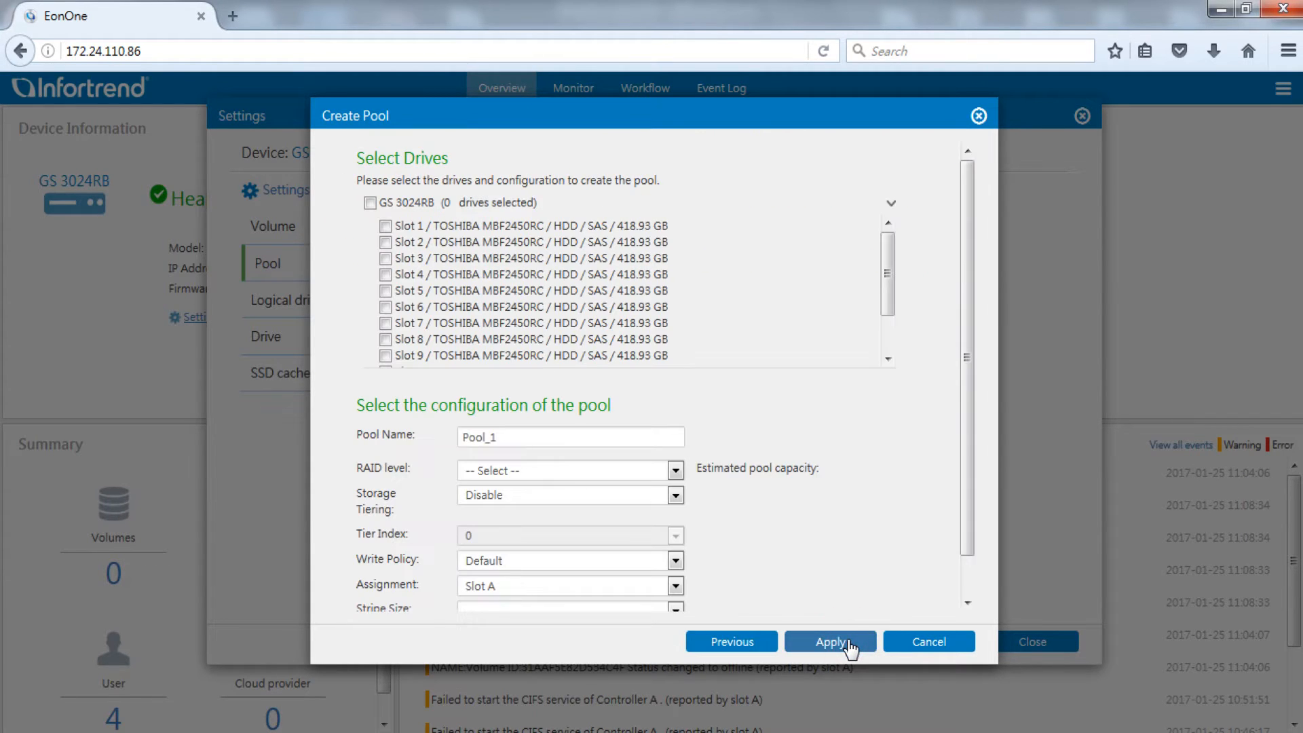
Select the drives in slots 1 to 4 for Pool_1 and set its RAID level to RAID 6
{"action": "left_click", "coordinate": [385, 227]}
{"action": "left_click", "coordinate": [384, 243]}
{"action": "left_click", "coordinate": [385, 259]}
{"action": "left_click", "coordinate": [385, 275]}
{"action": "left_click", "coordinate": [568, 435]}
{"action": "left_click", "coordinate": [675, 471]}
{"action": "left_click", "coordinate": [651, 483]}
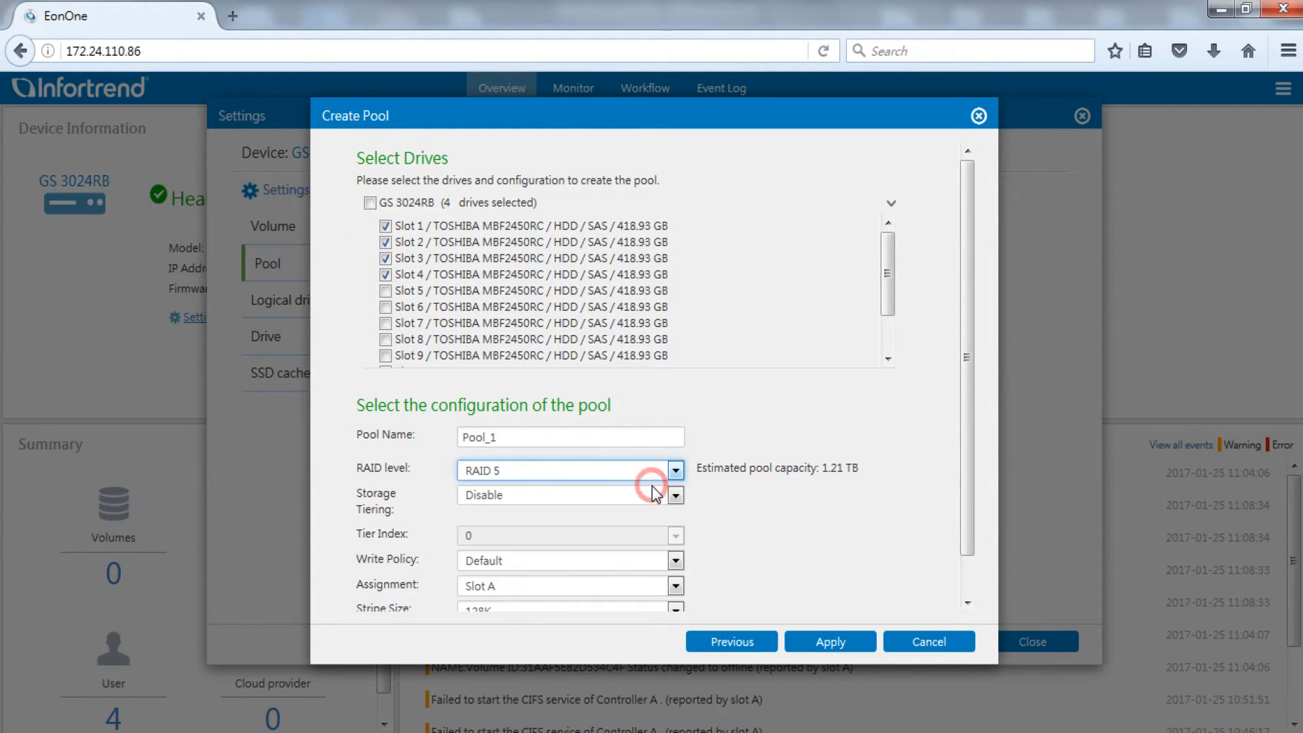
Assign the new pool to Slot A and create it
{"action": "left_click", "coordinate": [675, 585]}
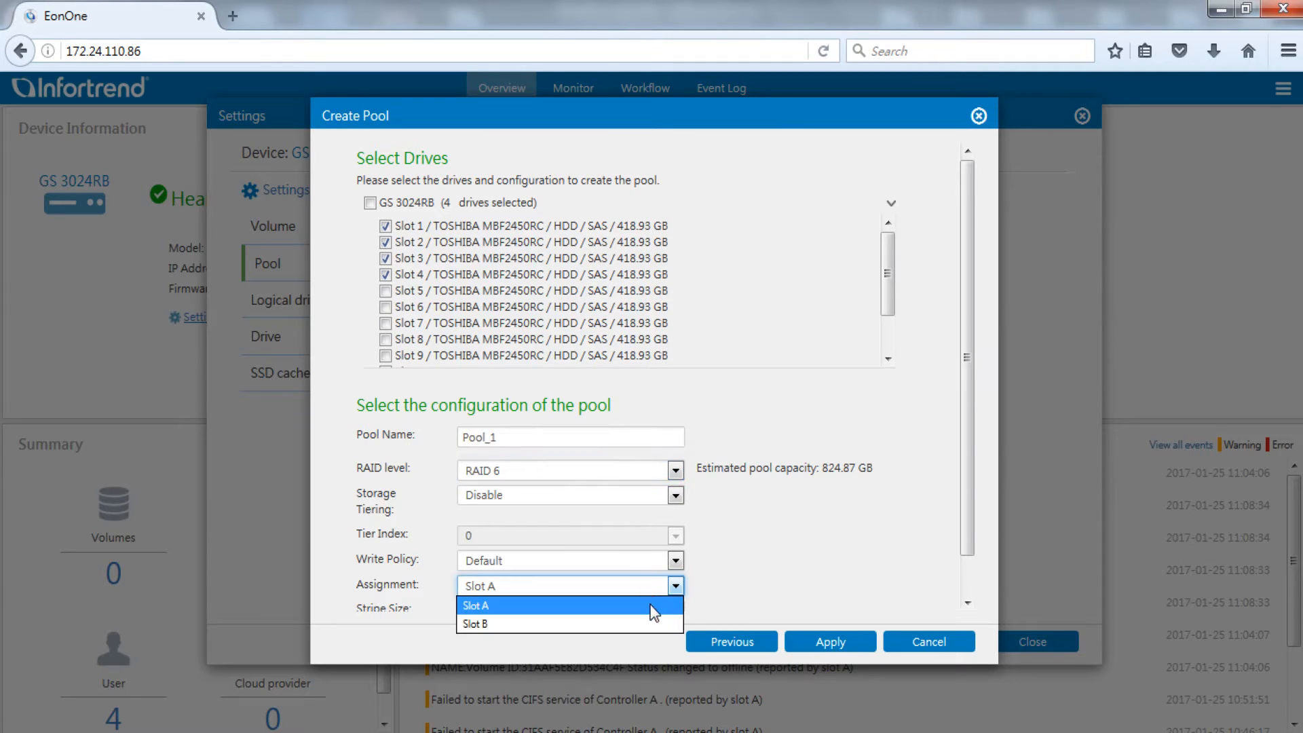
{"action": "left_click", "coordinate": [651, 604]}
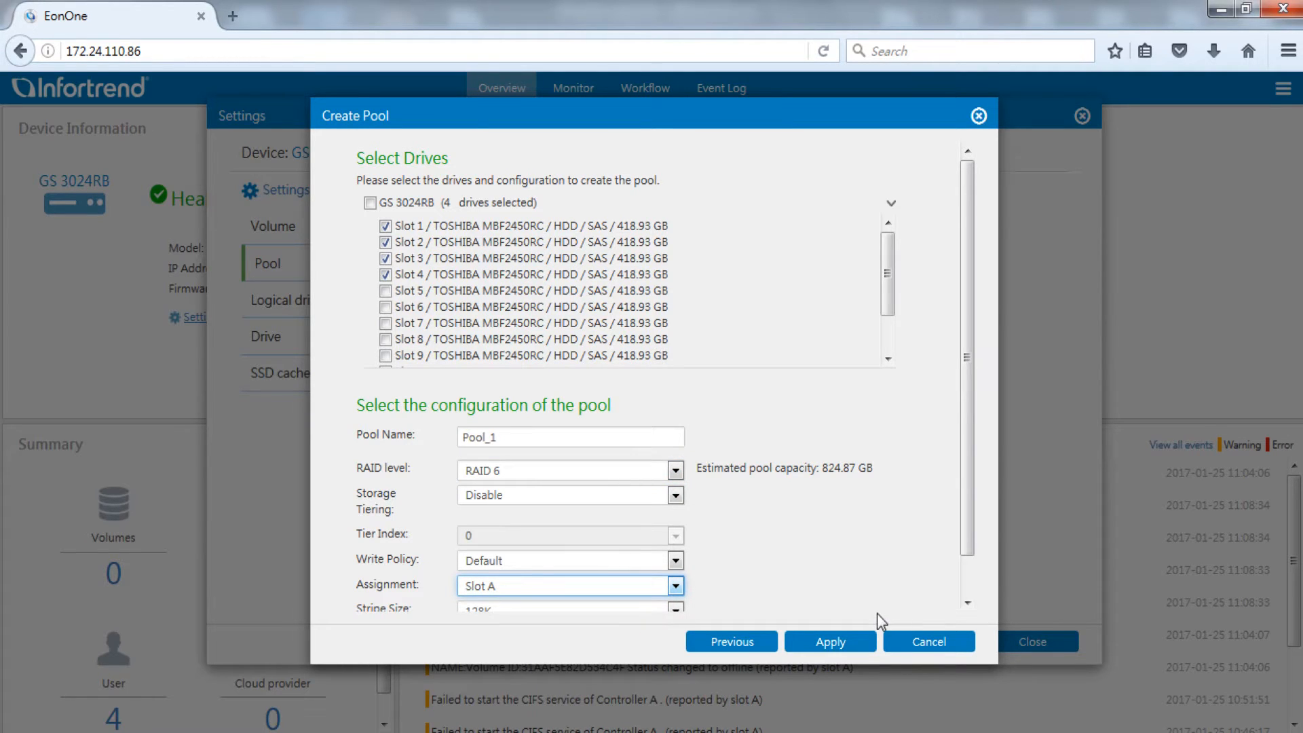
{"action": "left_click", "coordinate": [848, 641]}
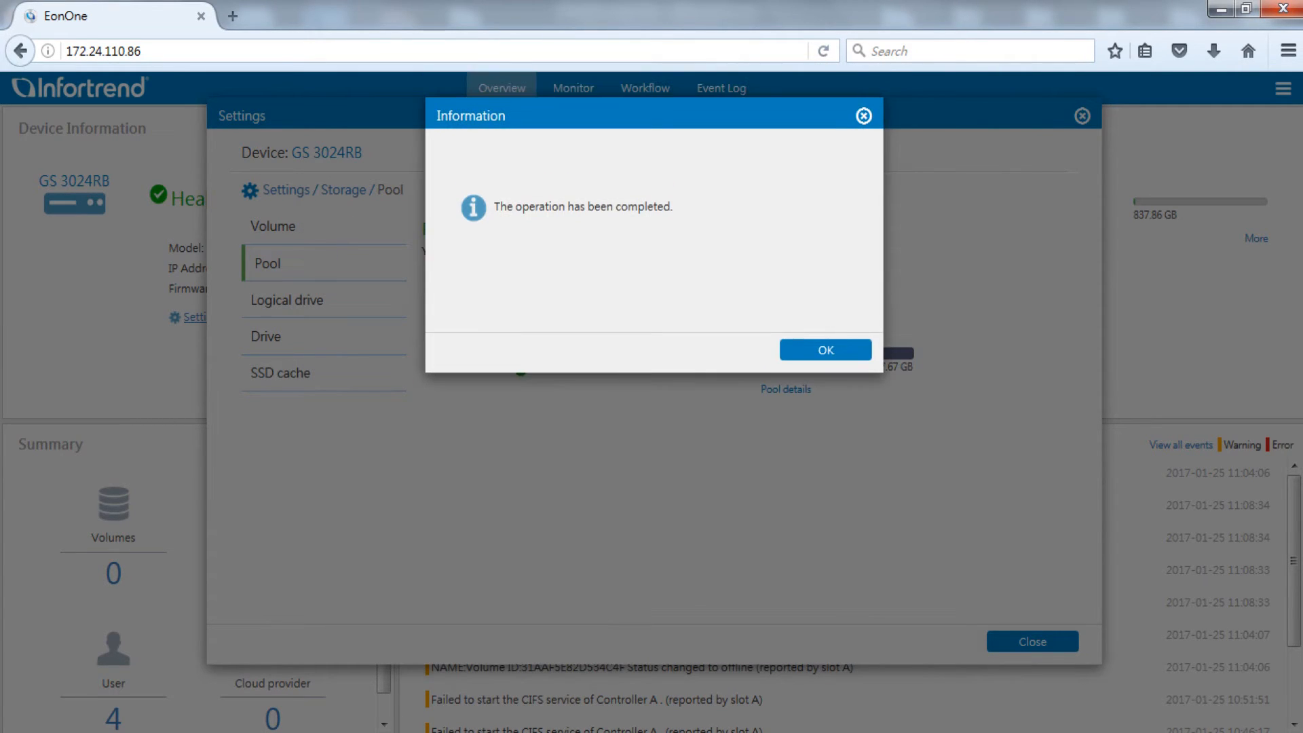
{"action": "left_click", "coordinate": [852, 349]}
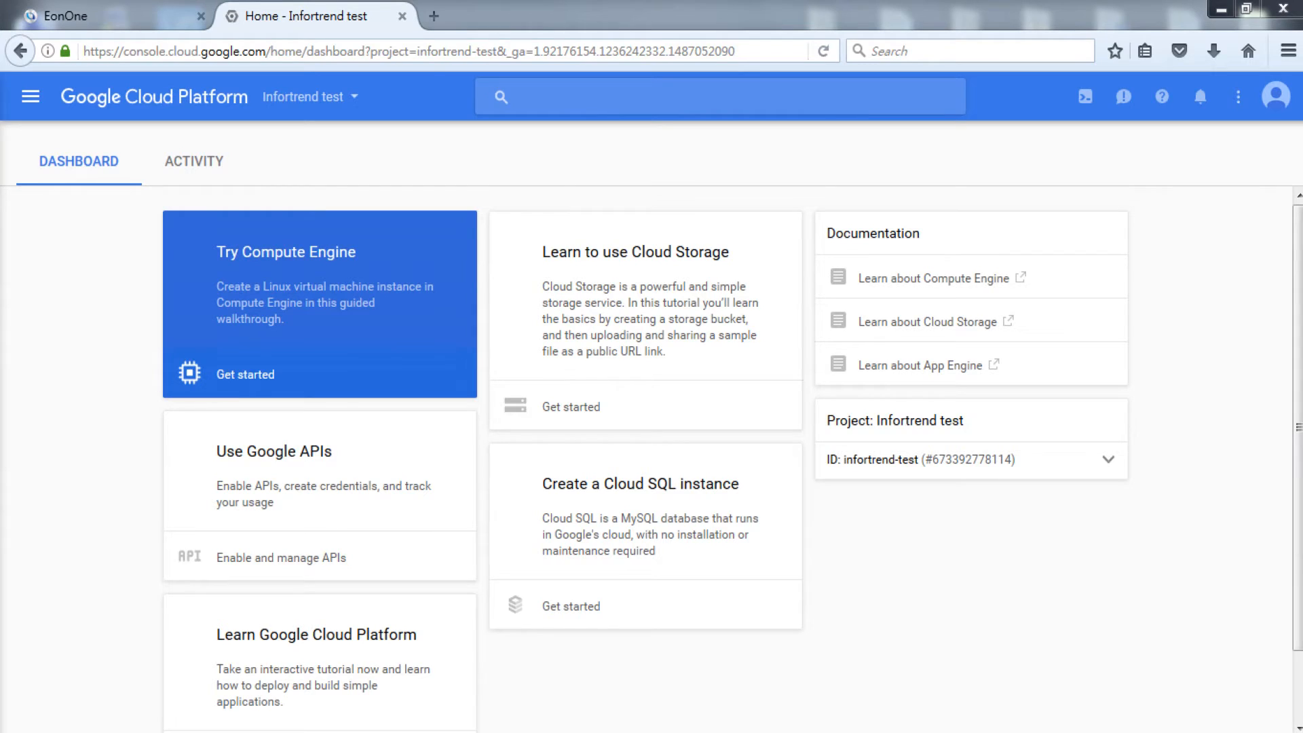
In Google Cloud Platform, choose the Infortrend test project and open the API Manager credentials
{"action": "left_click", "coordinate": [356, 100]}
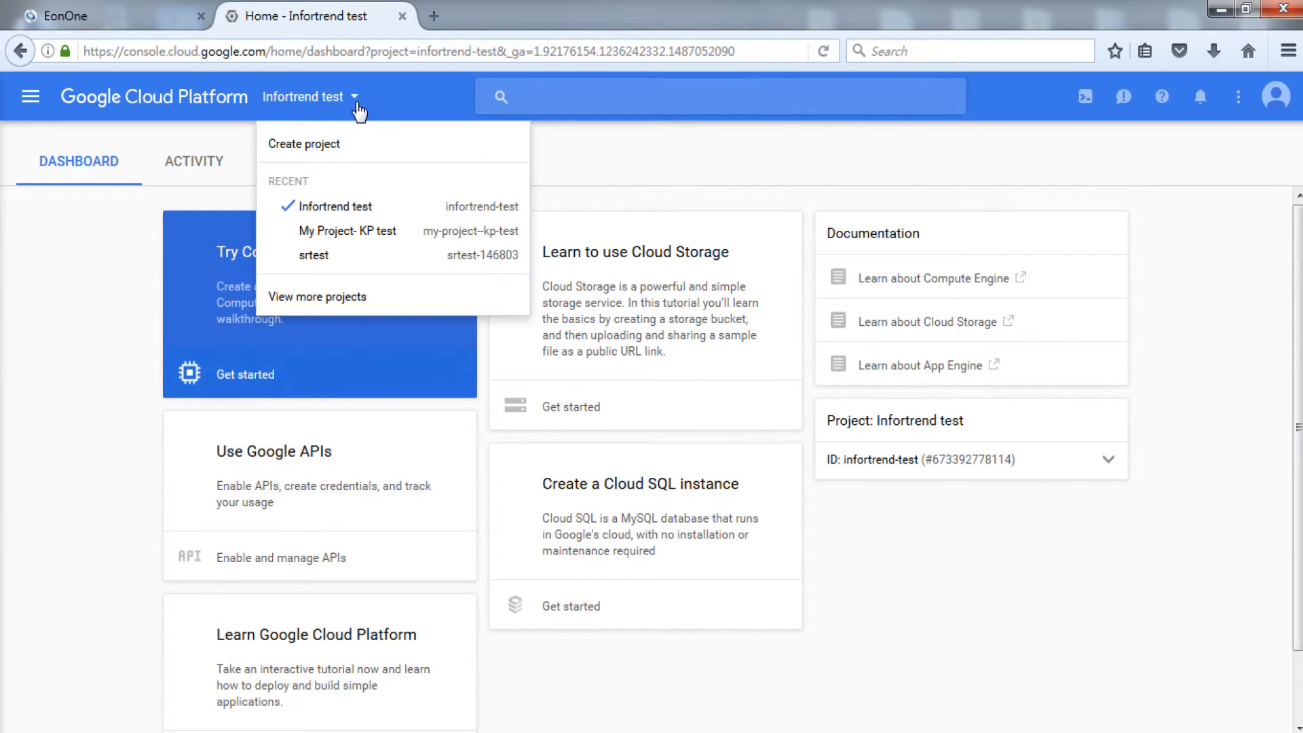
{"action": "left_click", "coordinate": [401, 215]}
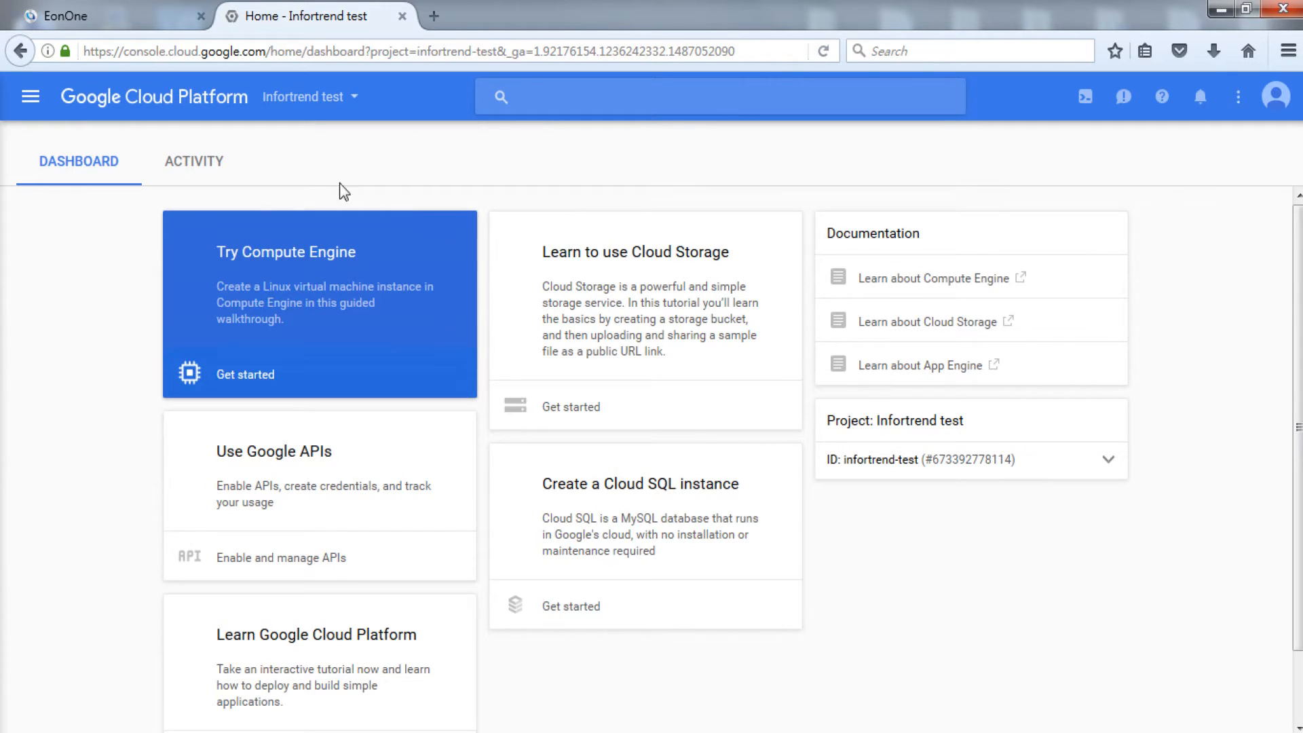
{"action": "left_click", "coordinate": [29, 103]}
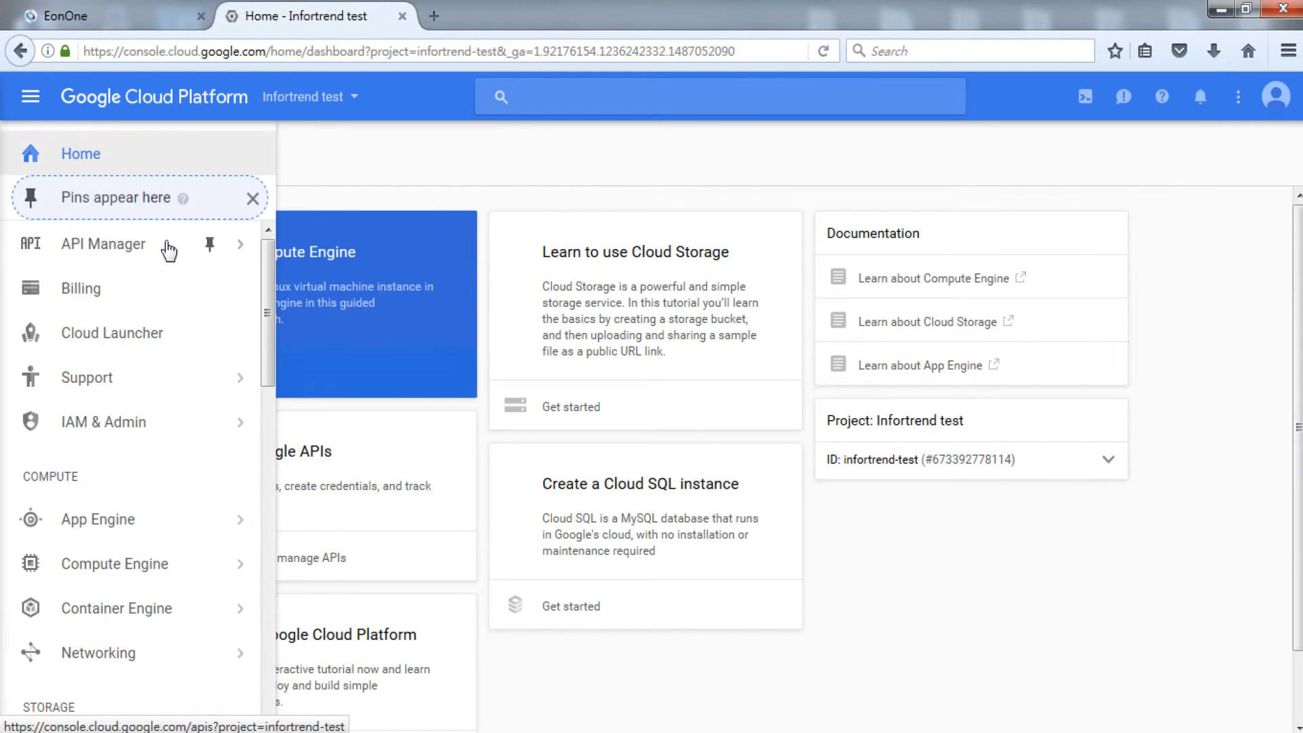
{"action": "mouse_move", "coordinate": [168, 252]}
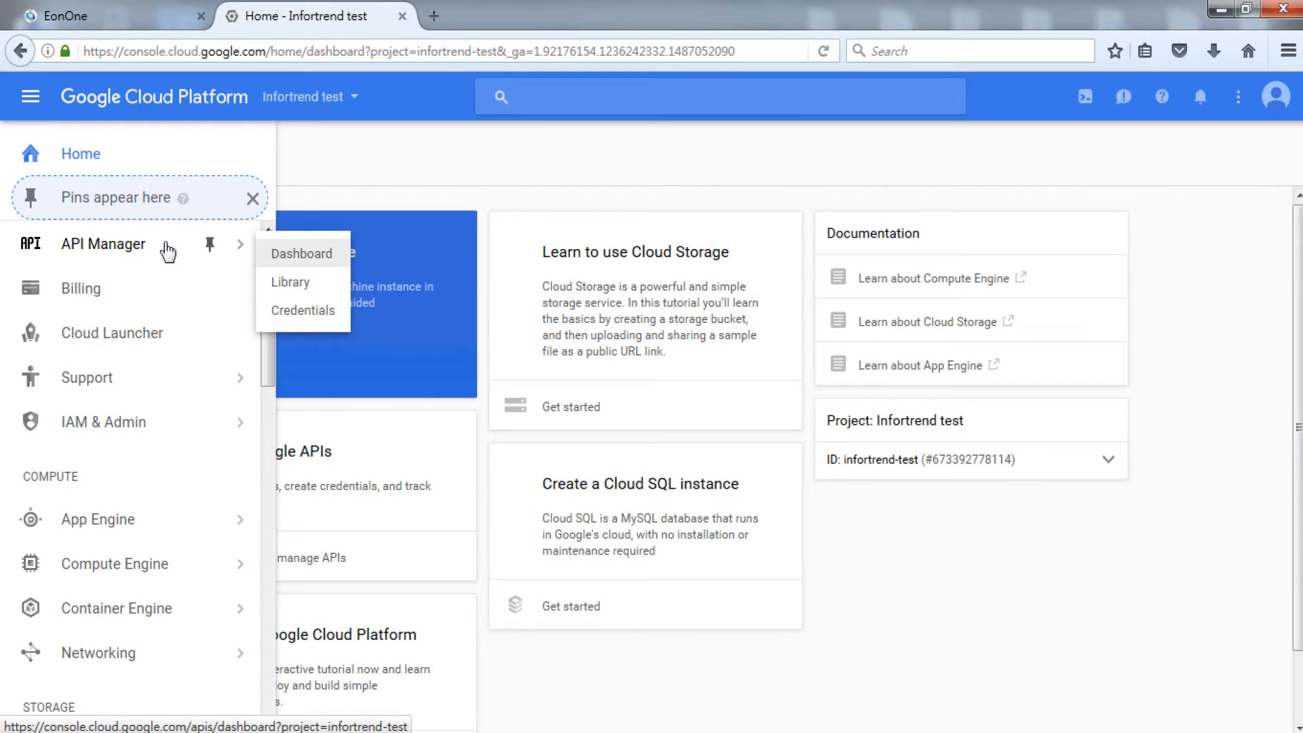
{"action": "left_click", "coordinate": [311, 325]}
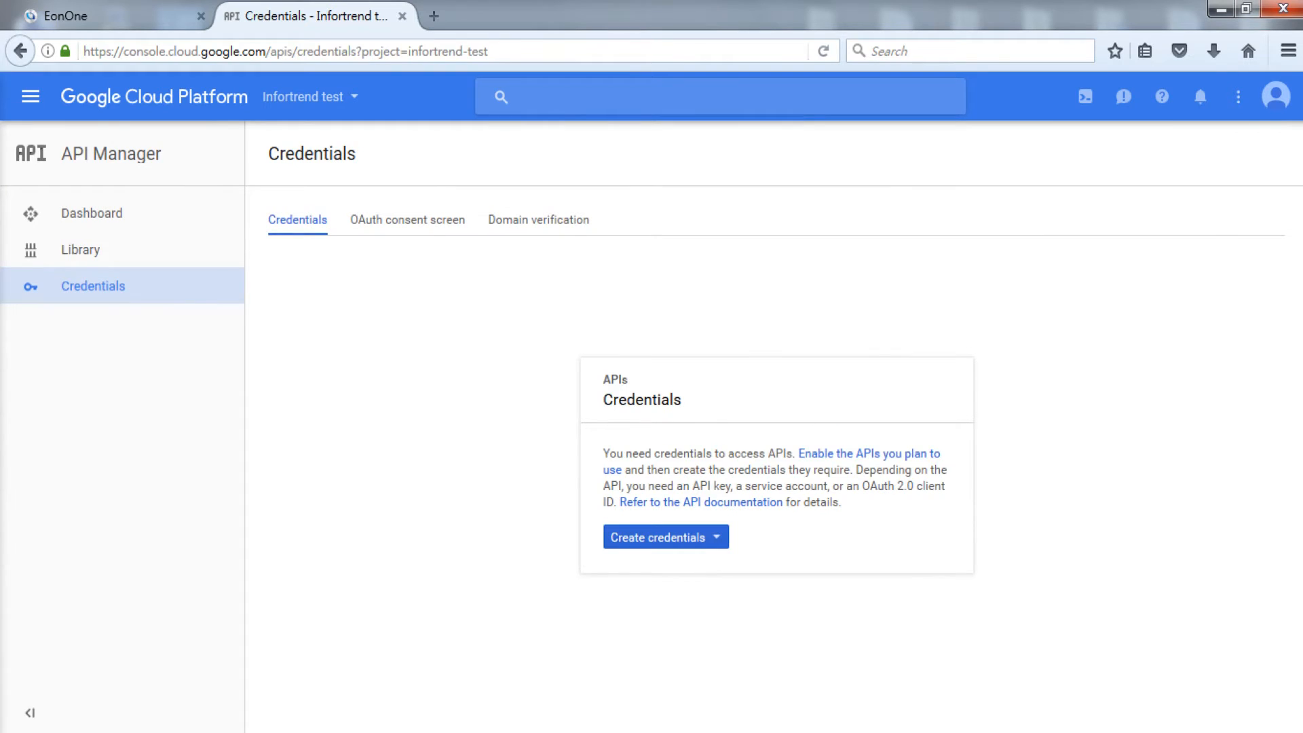
Create an OAuth client ID with the application type Other
{"action": "left_click", "coordinate": [680, 555]}
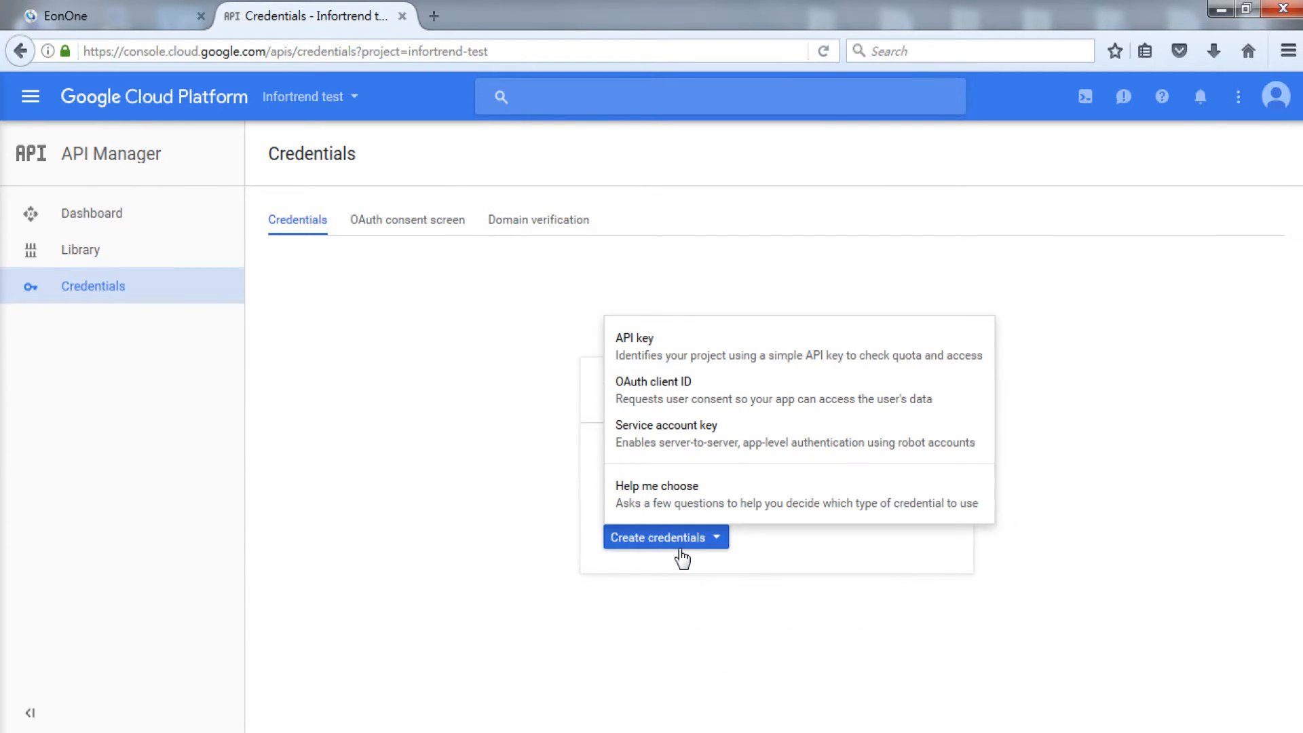
{"action": "left_click", "coordinate": [736, 396]}
{"action": "left_click", "coordinate": [277, 402]}
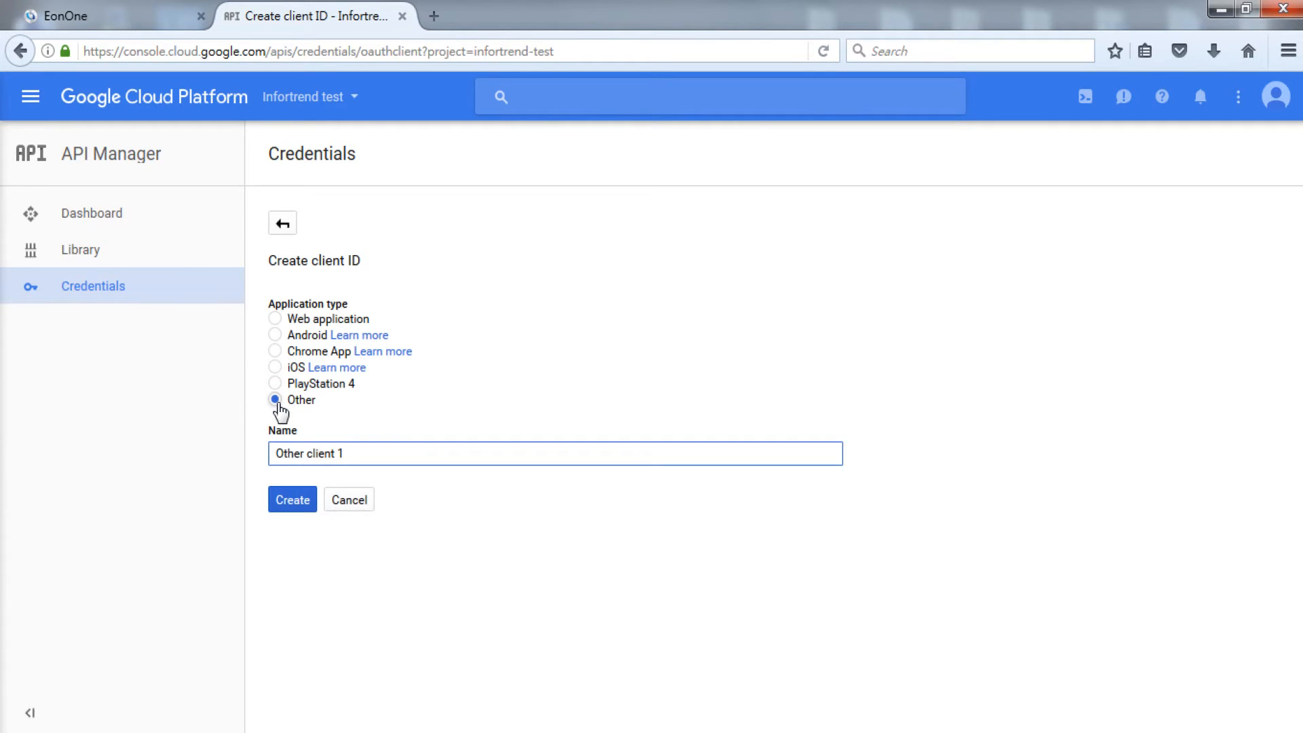
{"action": "left_click", "coordinate": [367, 453]}
{"action": "left_click", "coordinate": [305, 503]}
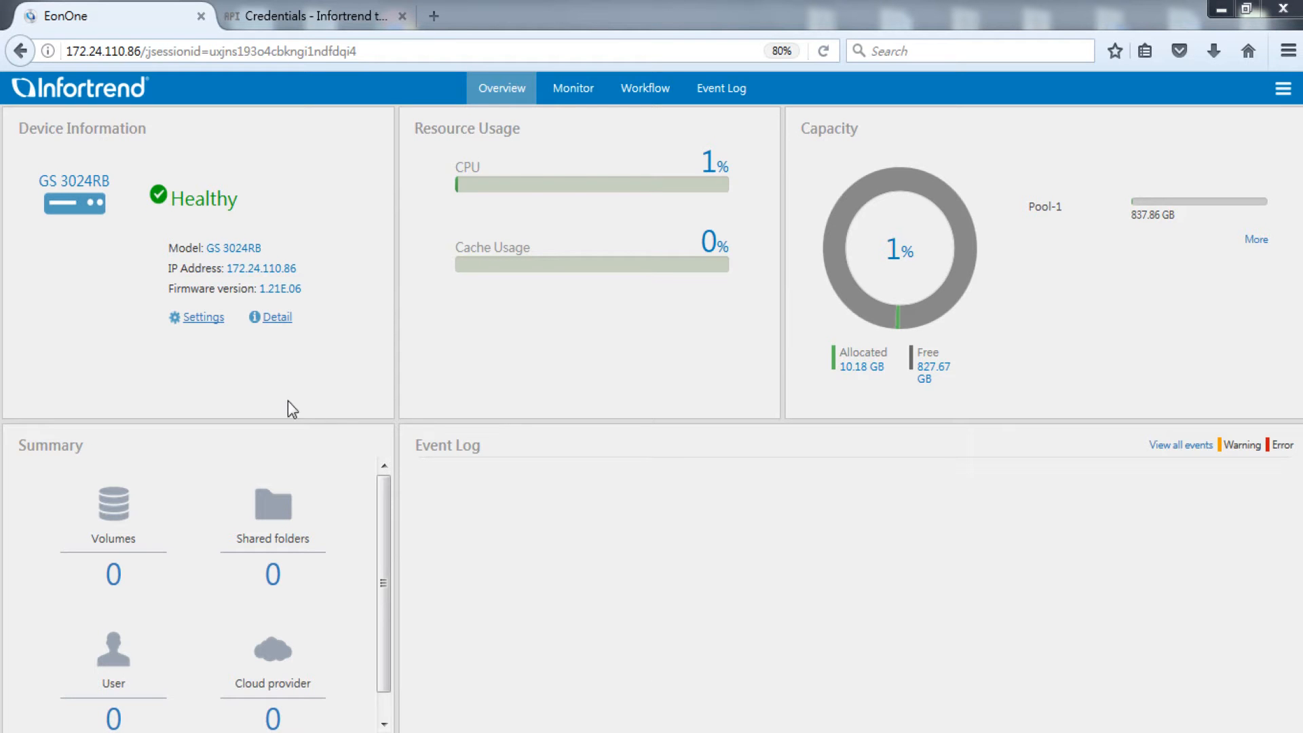
In the GS 3024RB's Backup & Restore cloud settings, start a new cloud provider for Pool-1 with Google Cloud as vendor
{"action": "left_click", "coordinate": [215, 324]}
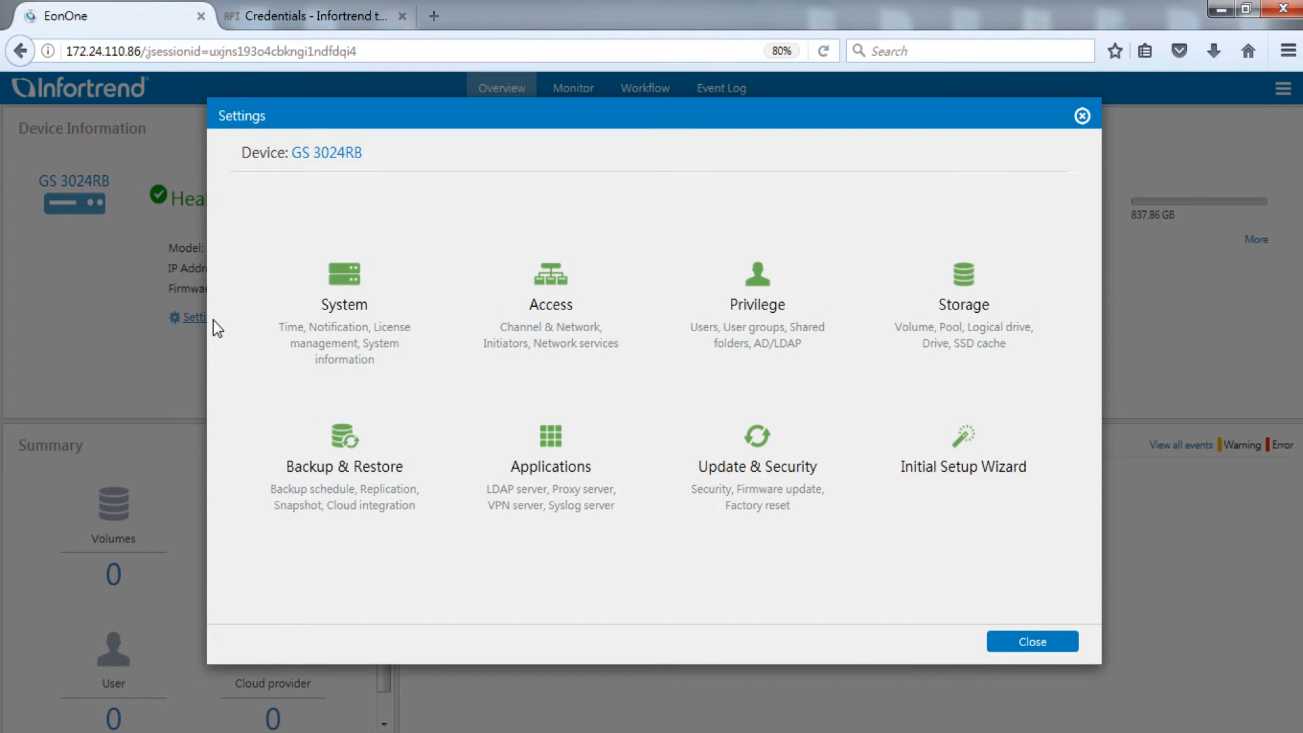
{"action": "left_click", "coordinate": [412, 446]}
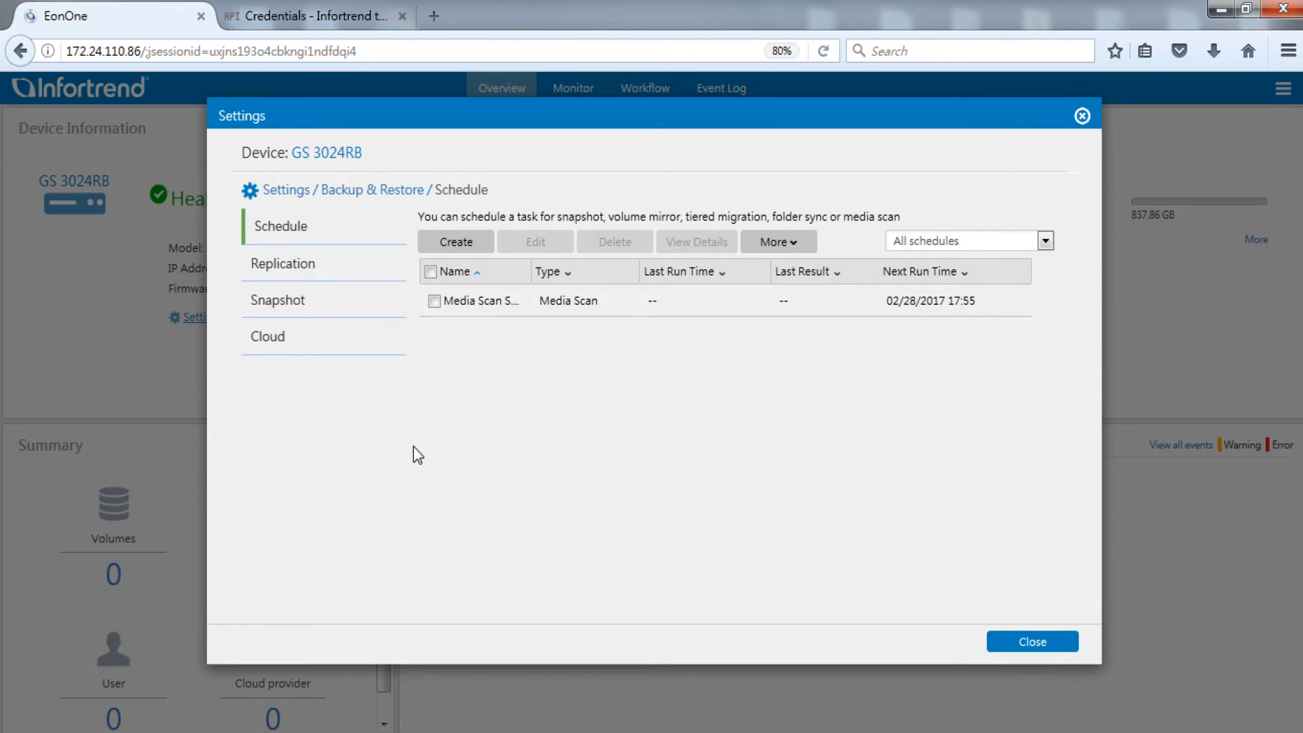
{"action": "left_click", "coordinate": [345, 353]}
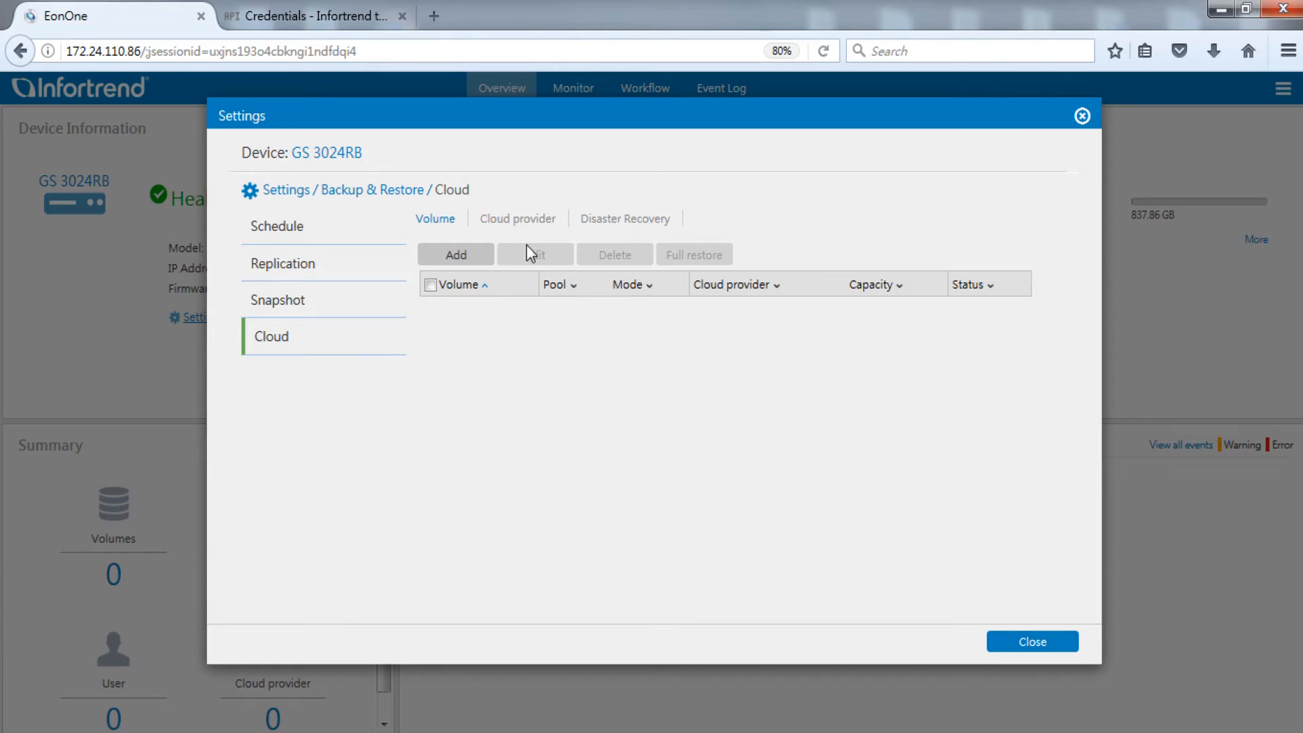
{"action": "left_click", "coordinate": [528, 218]}
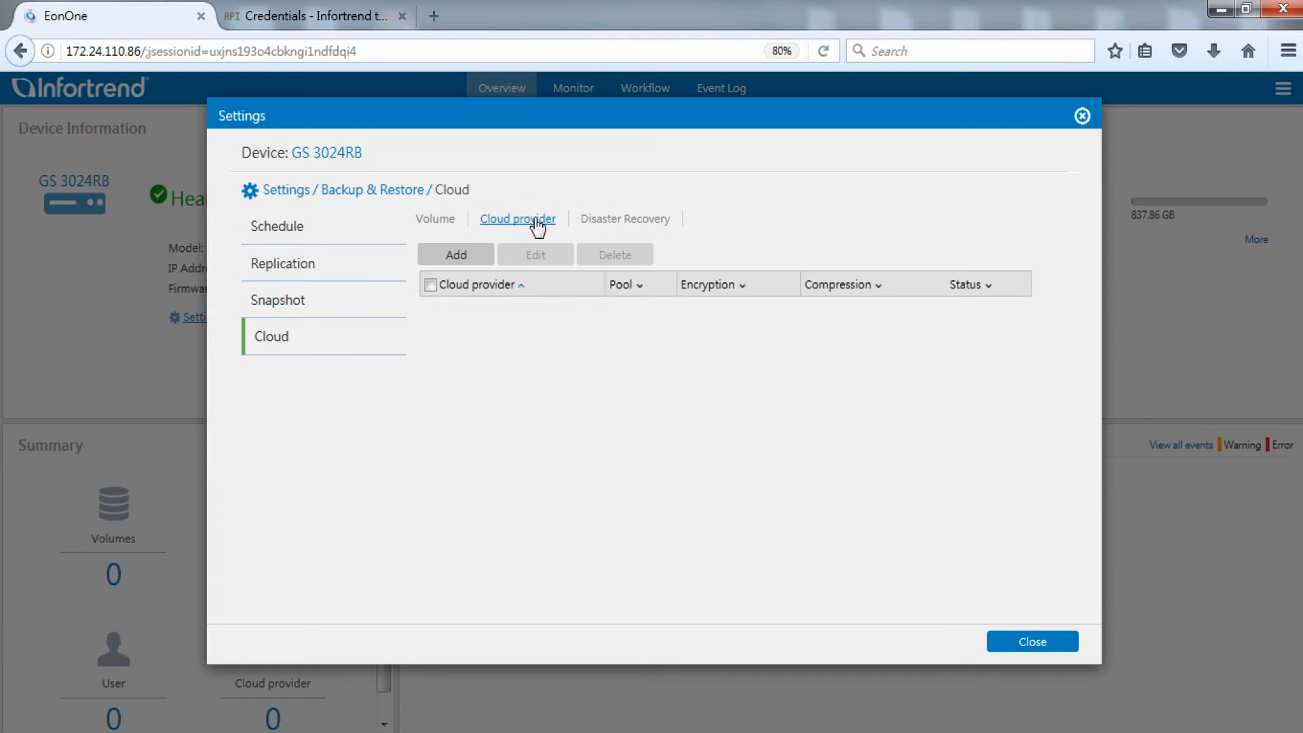
{"action": "left_click", "coordinate": [482, 263]}
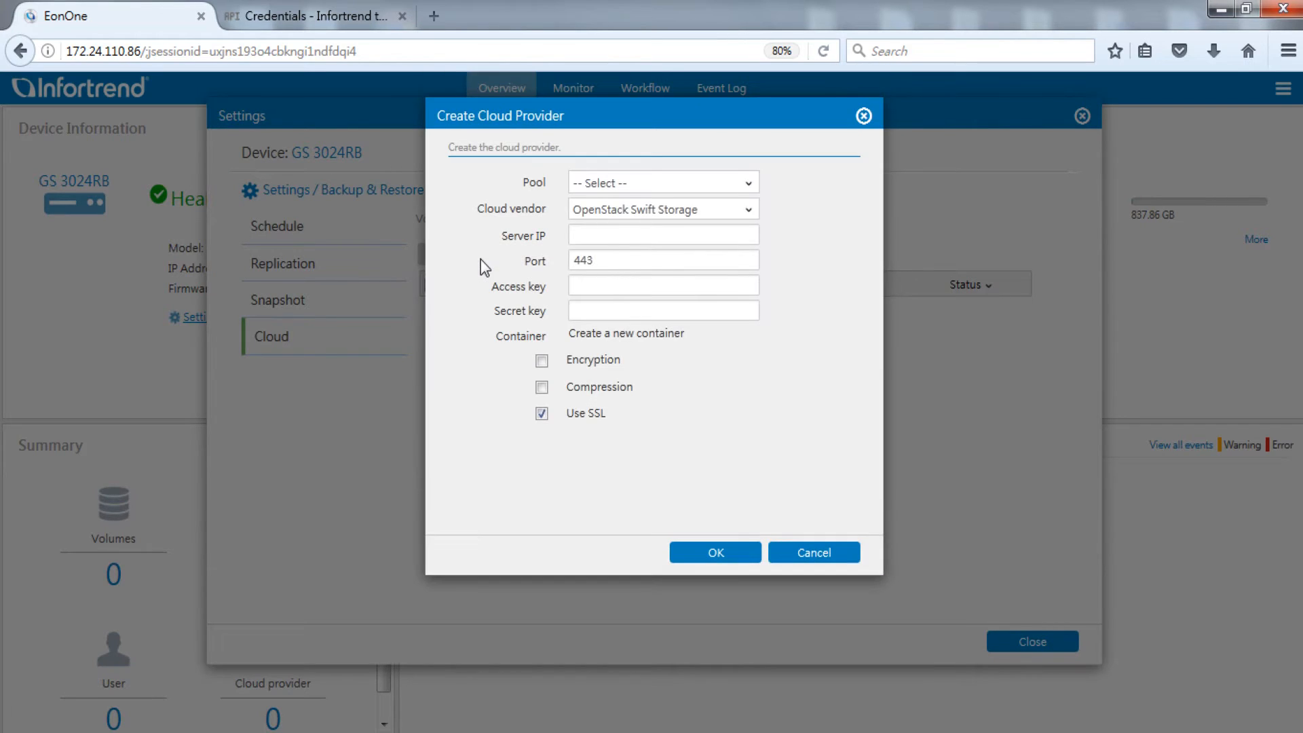
{"action": "left_click", "coordinate": [724, 183]}
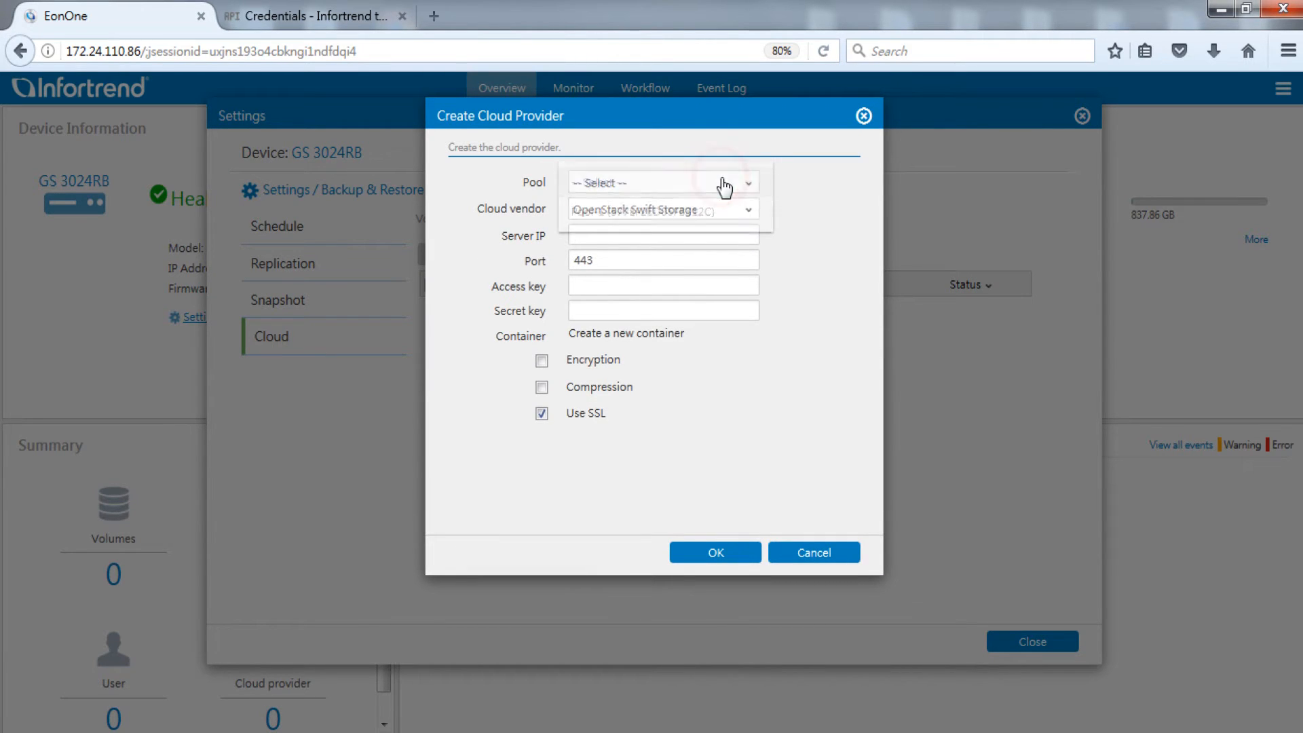
{"action": "left_click", "coordinate": [716, 212]}
{"action": "left_click", "coordinate": [711, 213]}
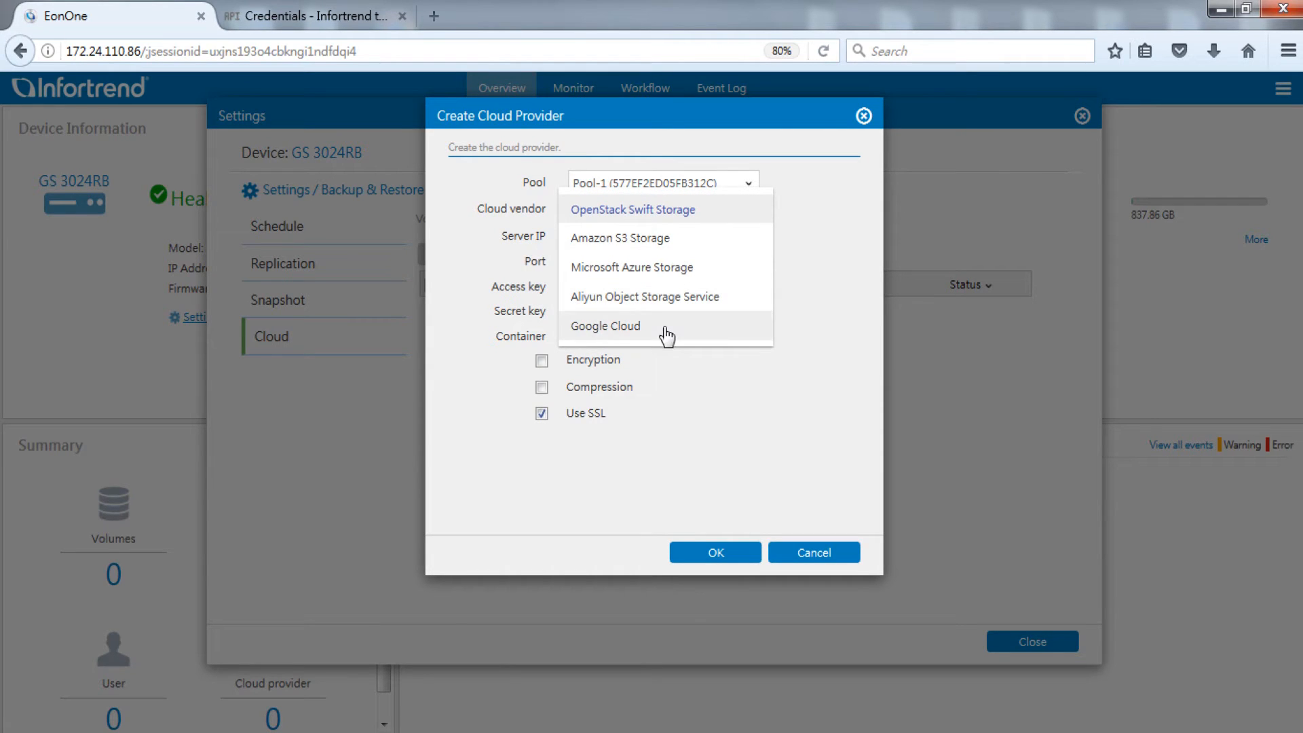
{"action": "left_click", "coordinate": [665, 329]}
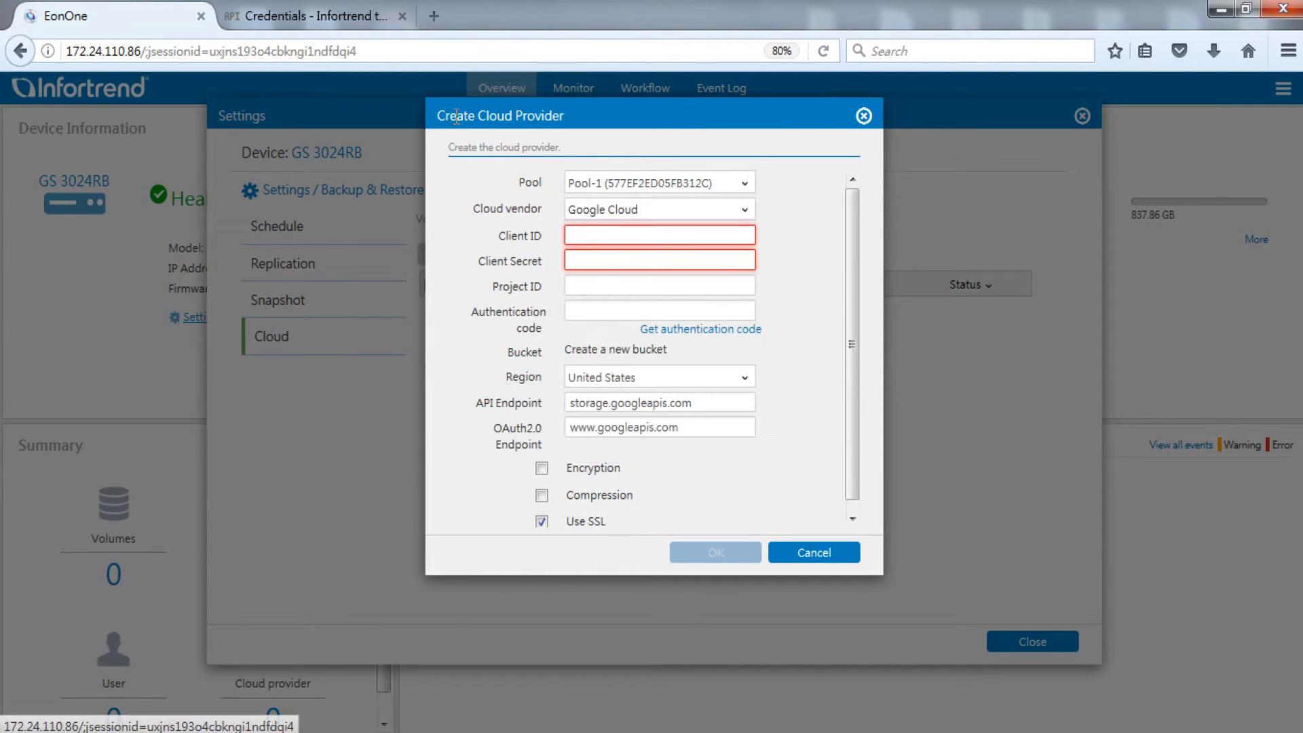
Copy the OAuth client ID from the Google credentials page into the new cloud provider's Client ID
{"action": "left_click", "coordinate": [331, 20]}
{"action": "left_click", "coordinate": [863, 381]}
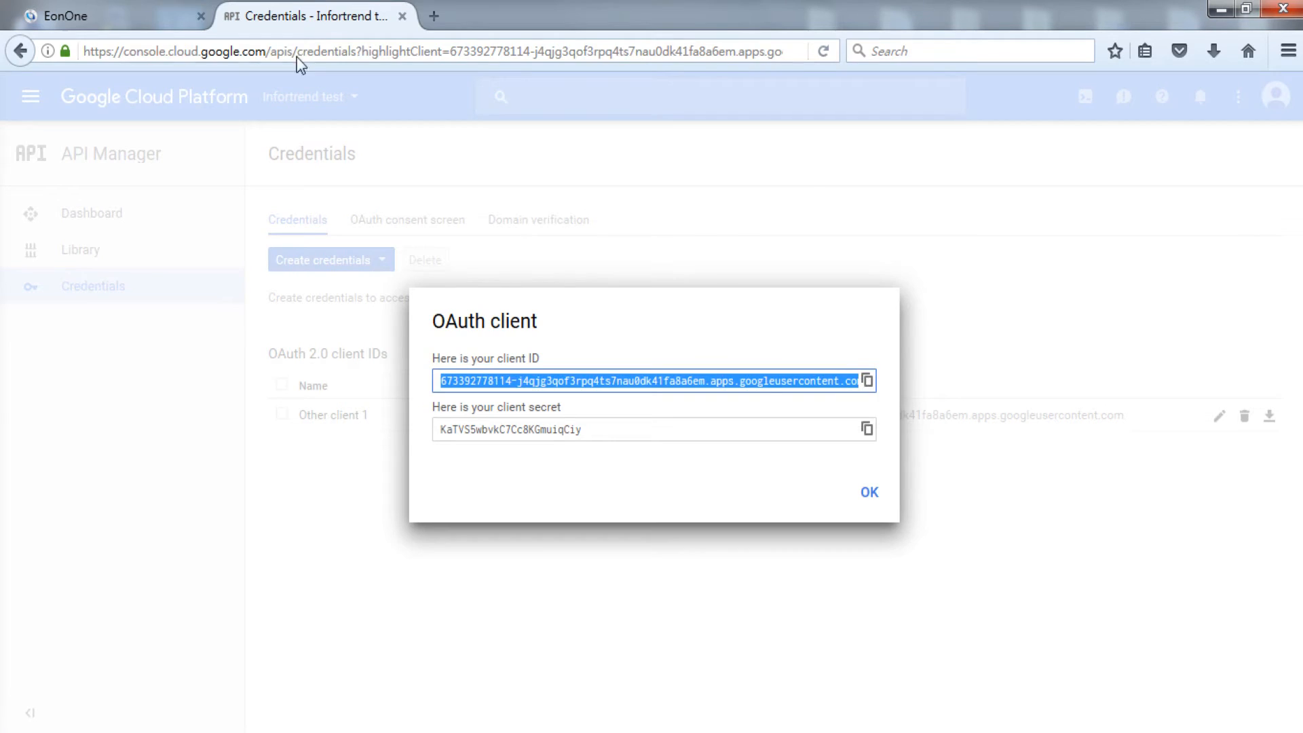
{"action": "left_click", "coordinate": [146, 17]}
{"action": "left_click", "coordinate": [700, 236]}
{"action": "key", "text": "ctrl+v"}
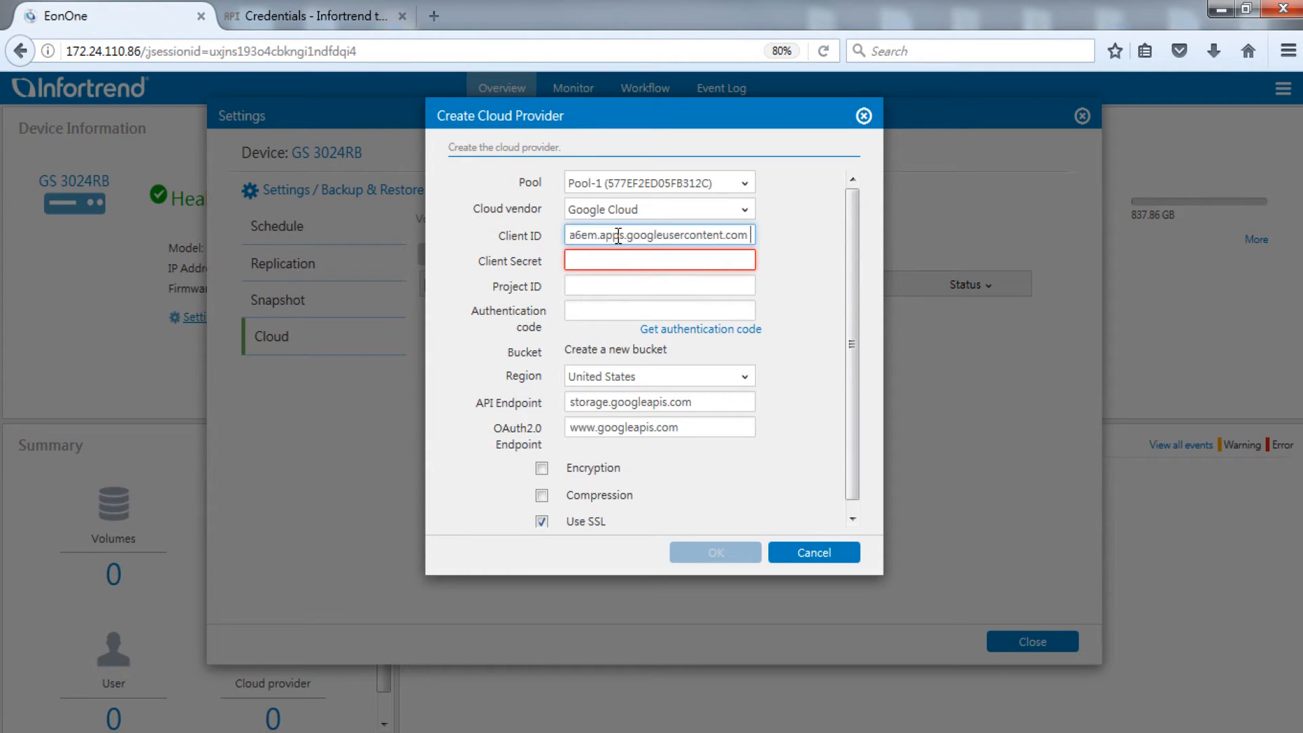
Copy the OAuth client secret from Google into the provider's Client Secret and set the Project ID to infortrend-test
{"action": "left_click", "coordinate": [319, 17]}
{"action": "left_click", "coordinate": [866, 428]}
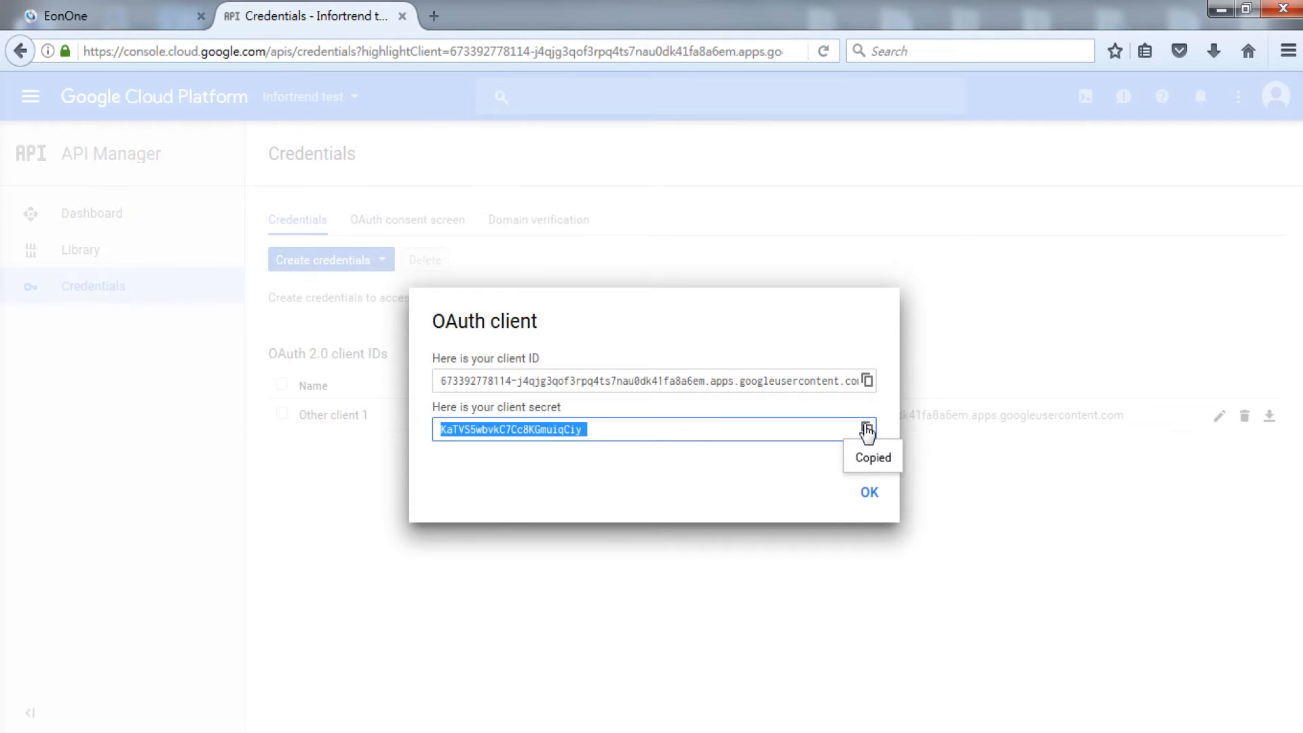
{"action": "left_click", "coordinate": [136, 27]}
{"action": "left_click", "coordinate": [590, 258]}
{"action": "key", "text": "ctrl+v"}
{"action": "left_click", "coordinate": [595, 281]}
{"action": "type", "text": "infortrend-test"}
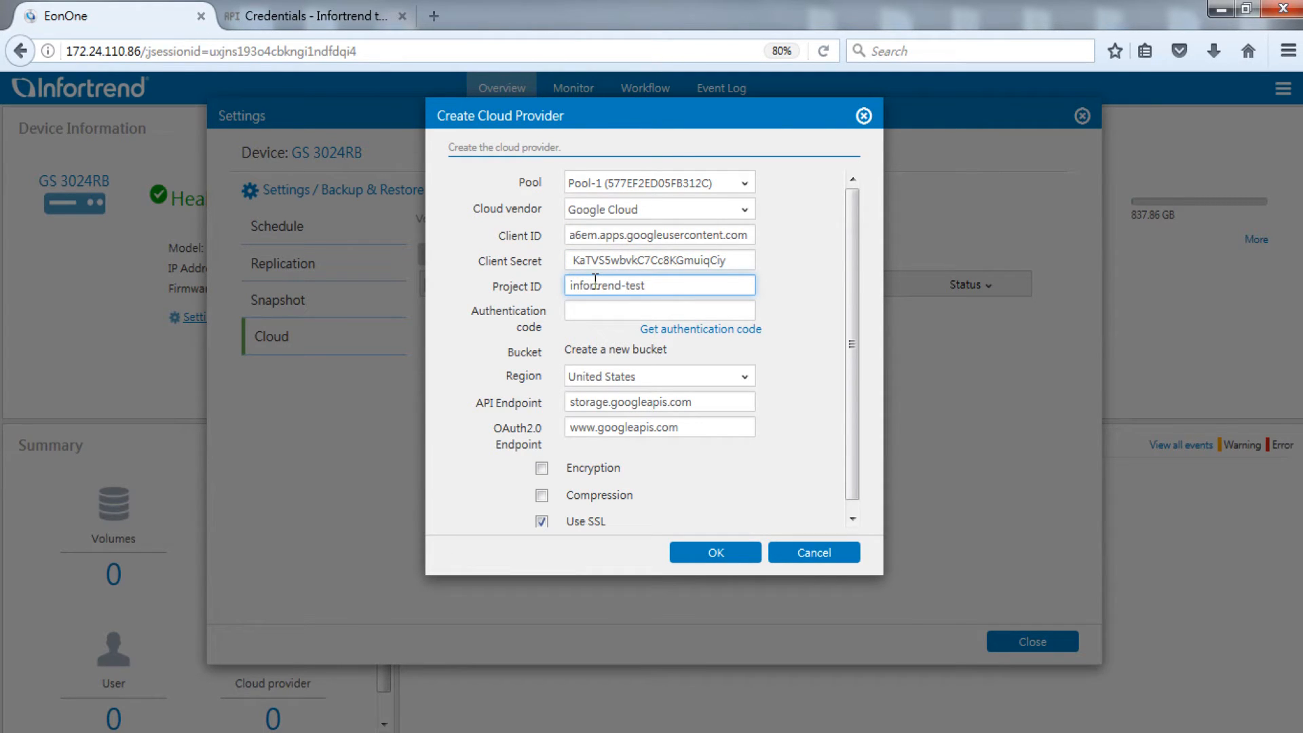
Request an authentication code, allow Infortrend EonStor GS access to Google Cloud Storage, and paste the code into the provider's Authentication code
{"action": "left_click", "coordinate": [710, 328]}
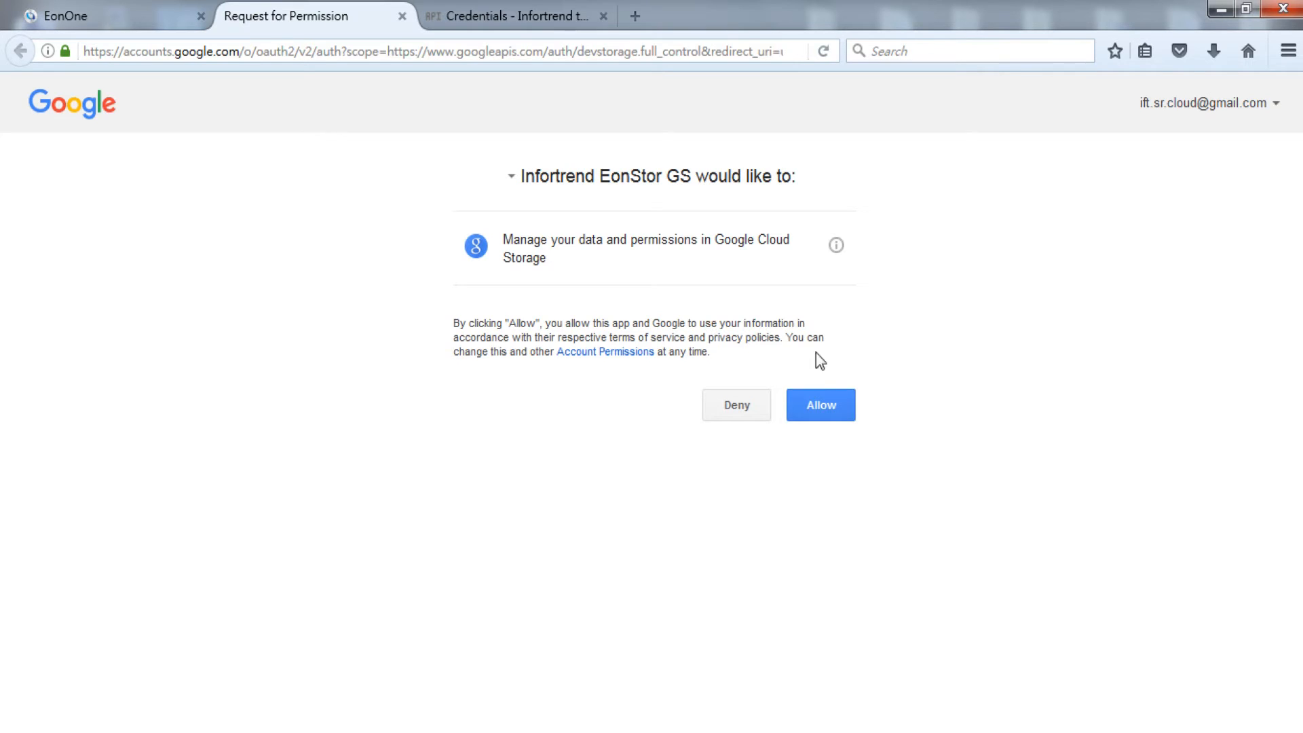
{"action": "left_click", "coordinate": [850, 411]}
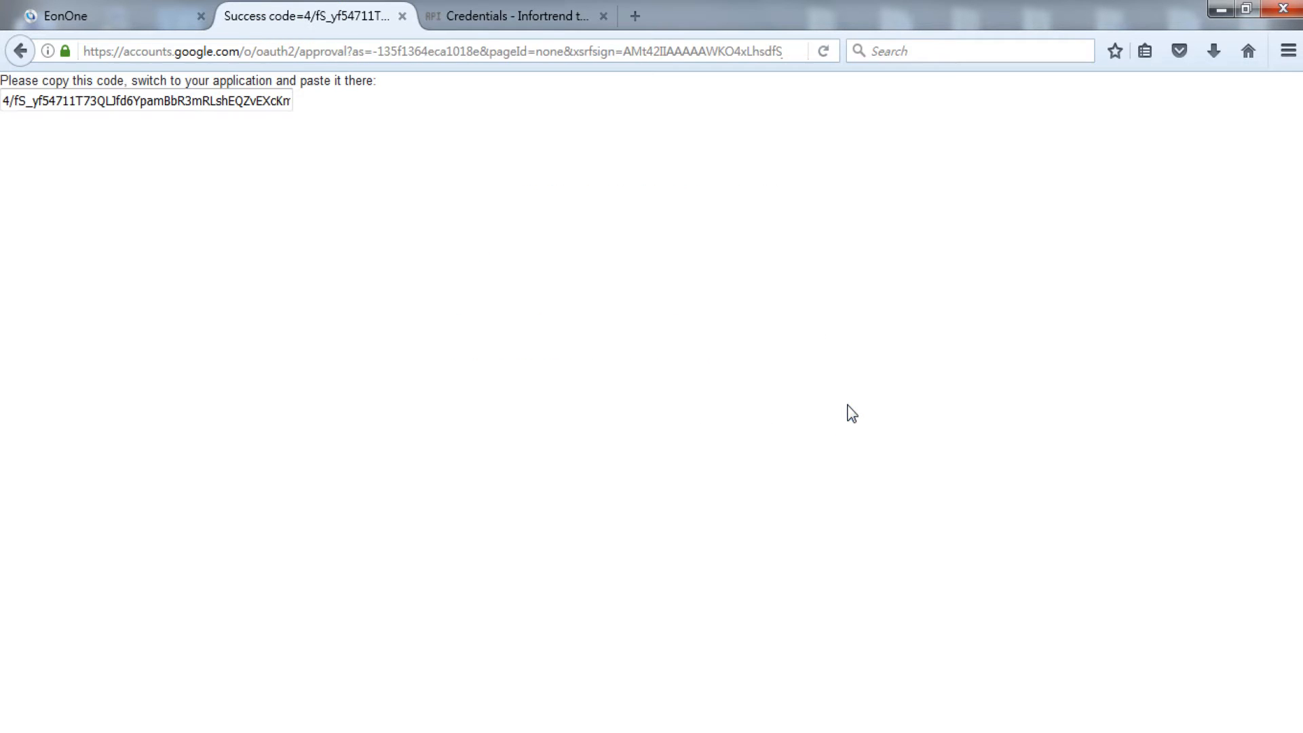
{"action": "left_click", "coordinate": [165, 102]}
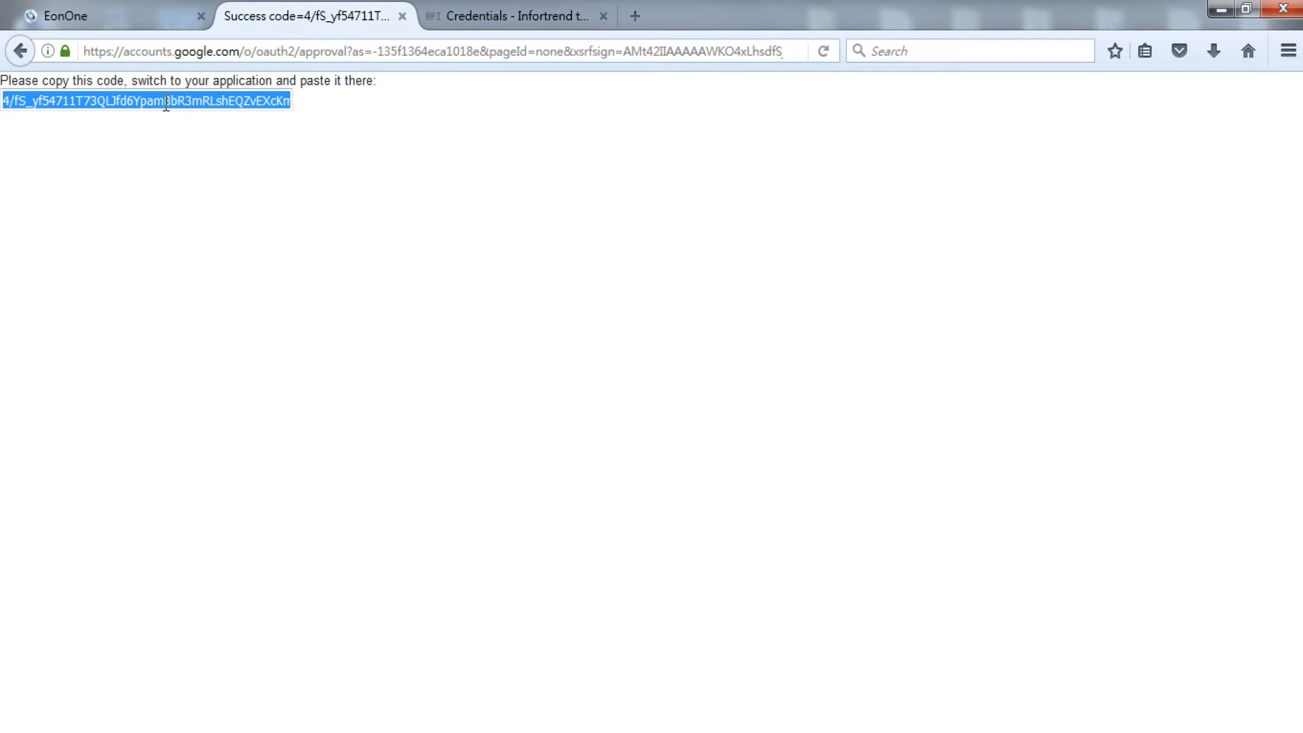
{"action": "left_click", "coordinate": [140, 24]}
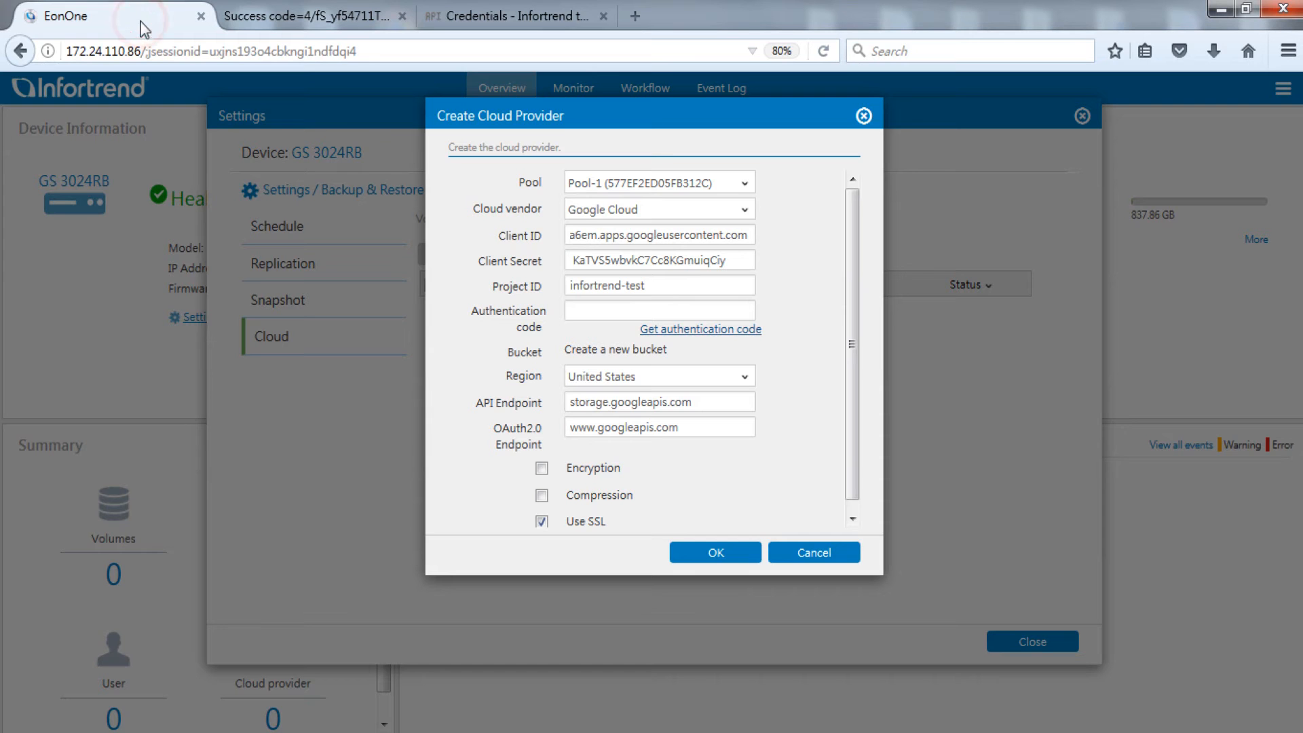
{"action": "left_click", "coordinate": [591, 308]}
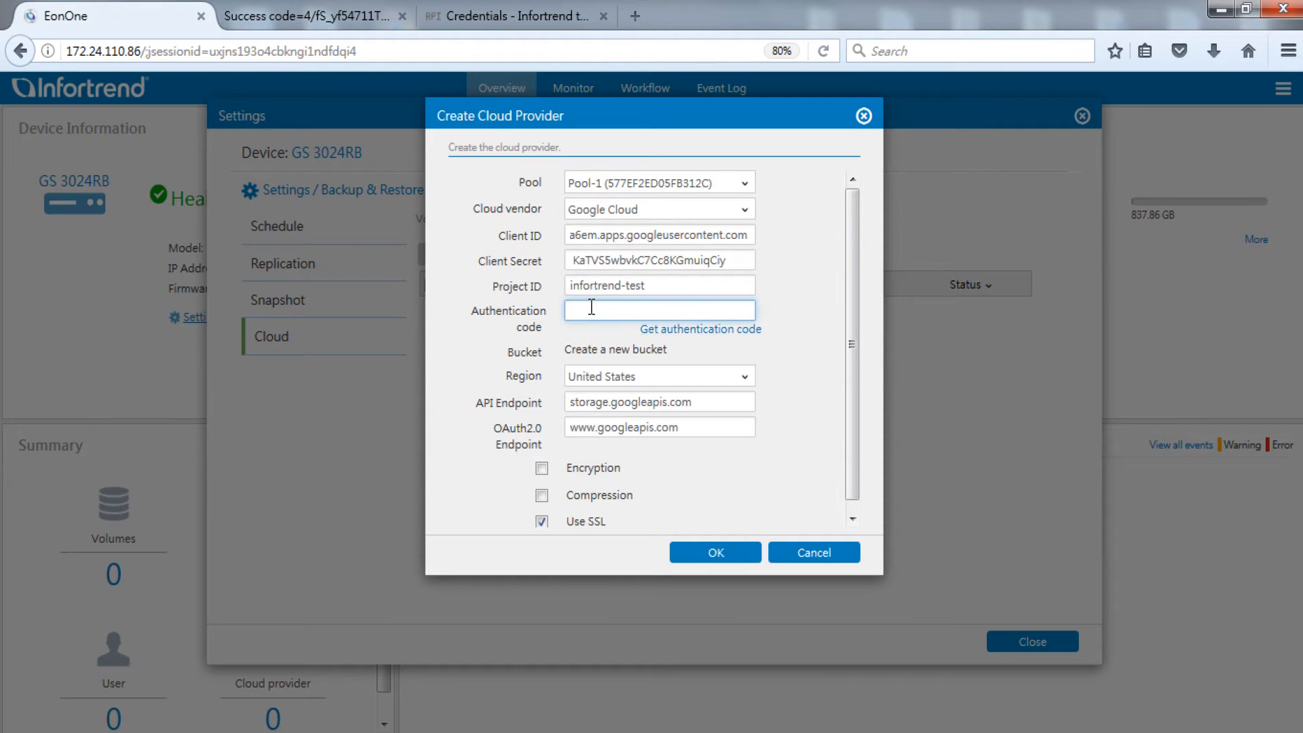
{"action": "key", "text": "ctrl+v"}
Set the bucket region to Asia and create the Google Cloud provider, accepting the mapping relationship
{"action": "left_click", "coordinate": [746, 378]}
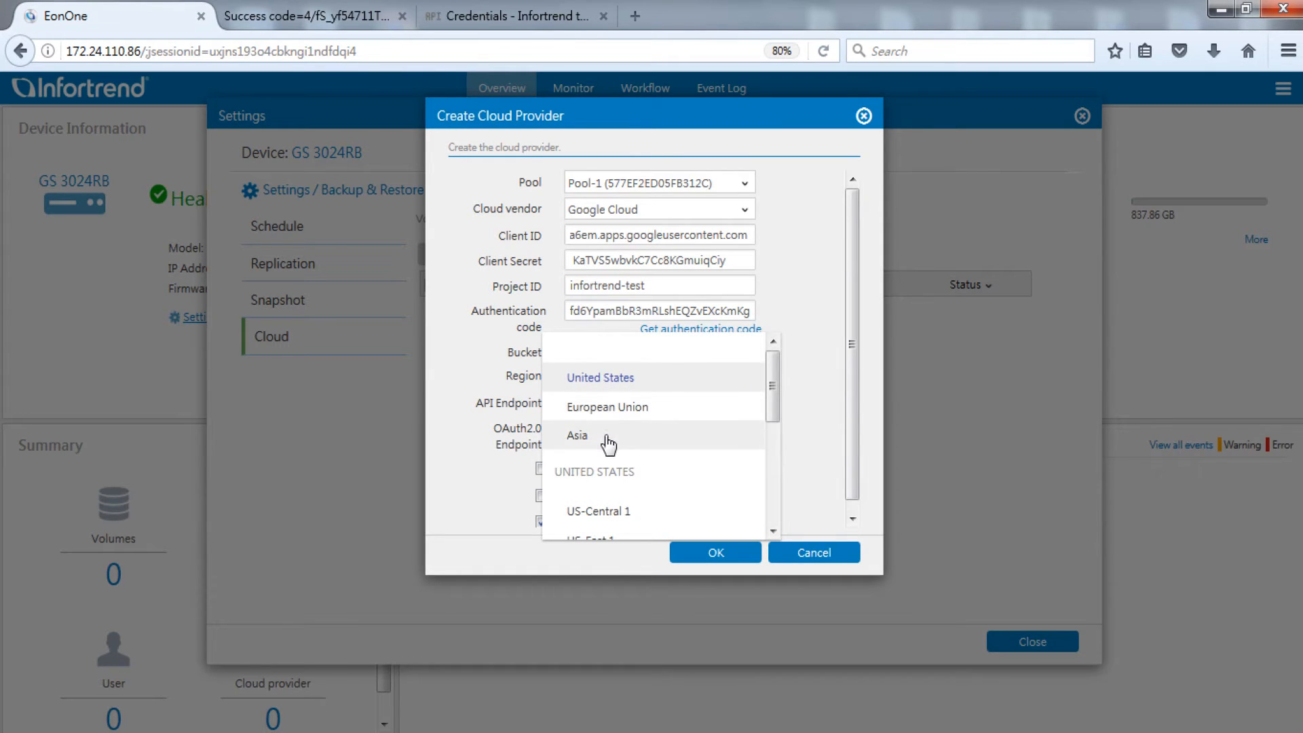
{"action": "left_click", "coordinate": [606, 435]}
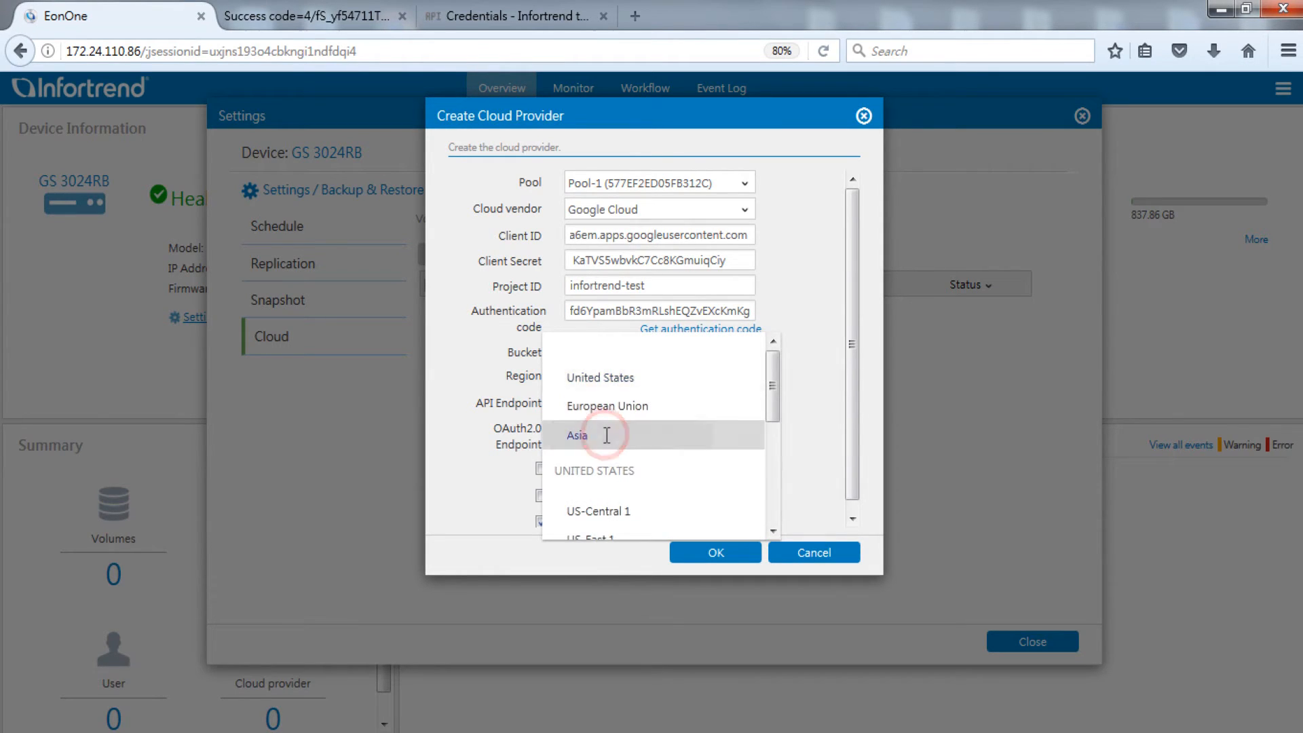
{"action": "left_click", "coordinate": [853, 422]}
{"action": "left_click_drag", "start_coordinate": [854, 422], "coordinate": [853, 458]}
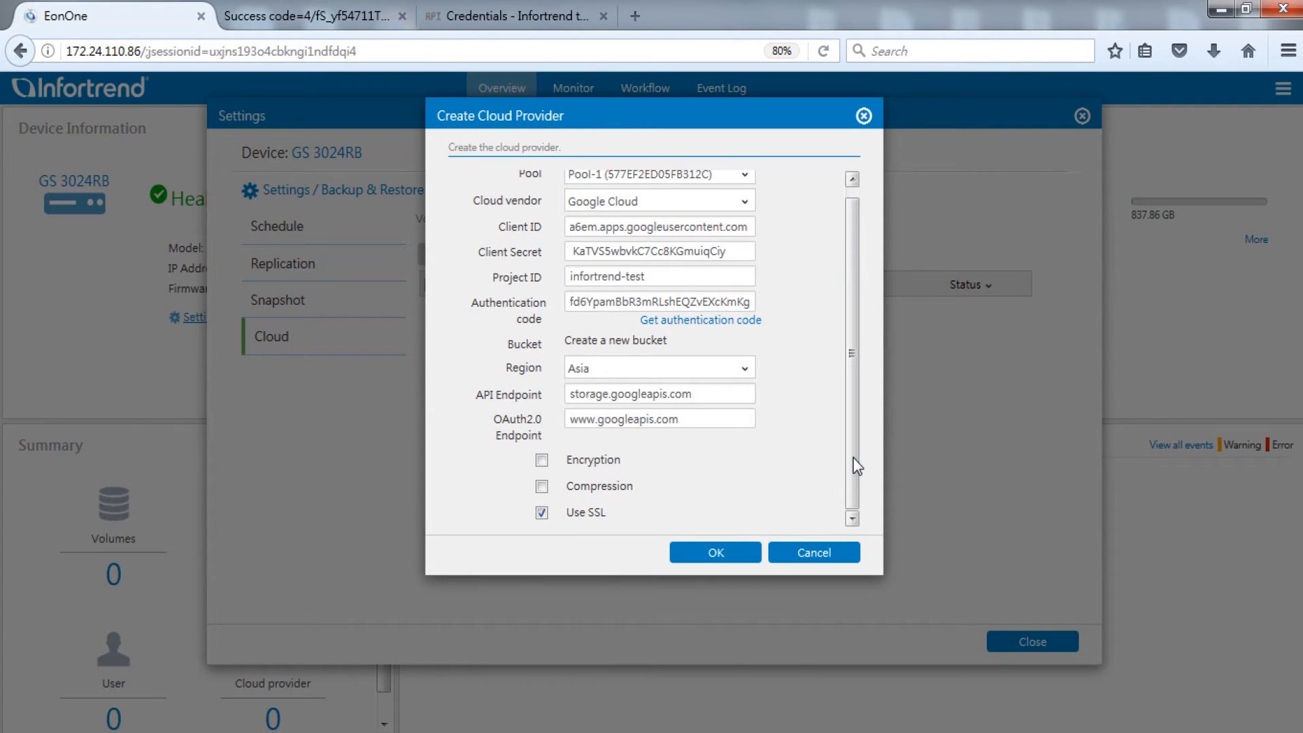
{"action": "left_click", "coordinate": [746, 553]}
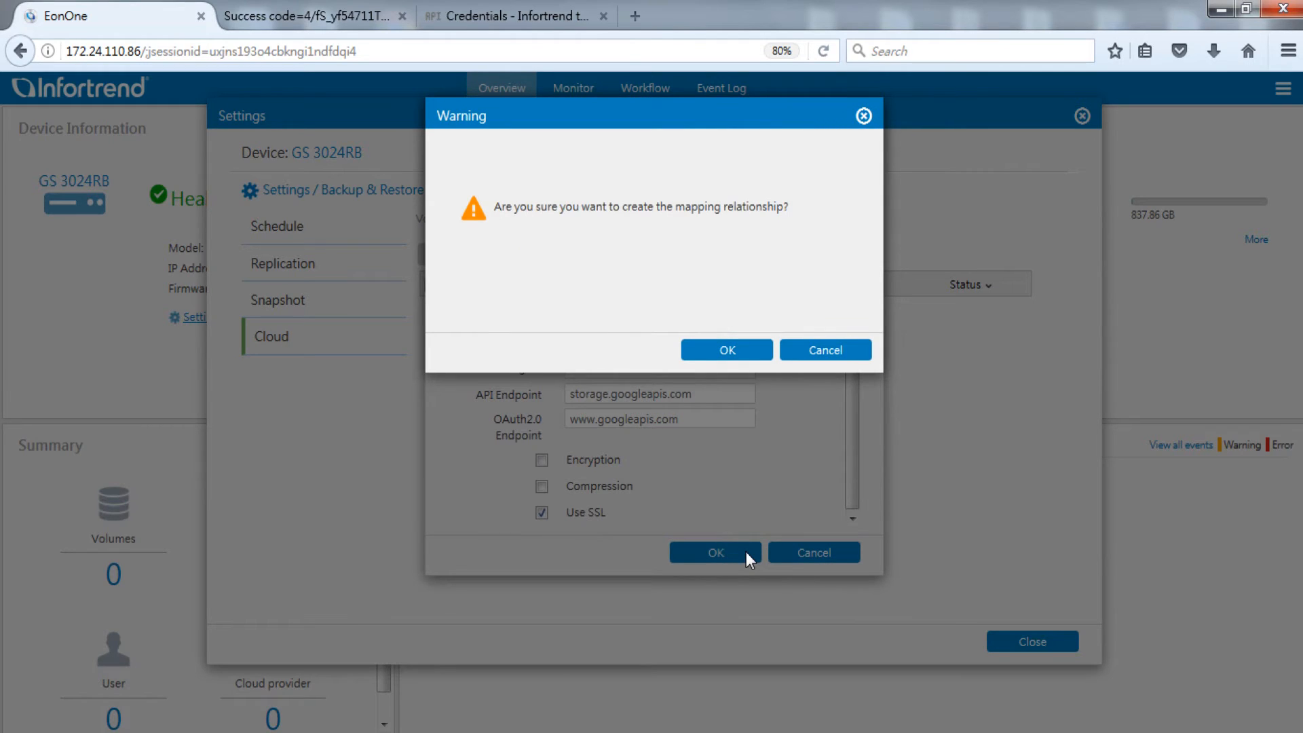
{"action": "left_click", "coordinate": [755, 349]}
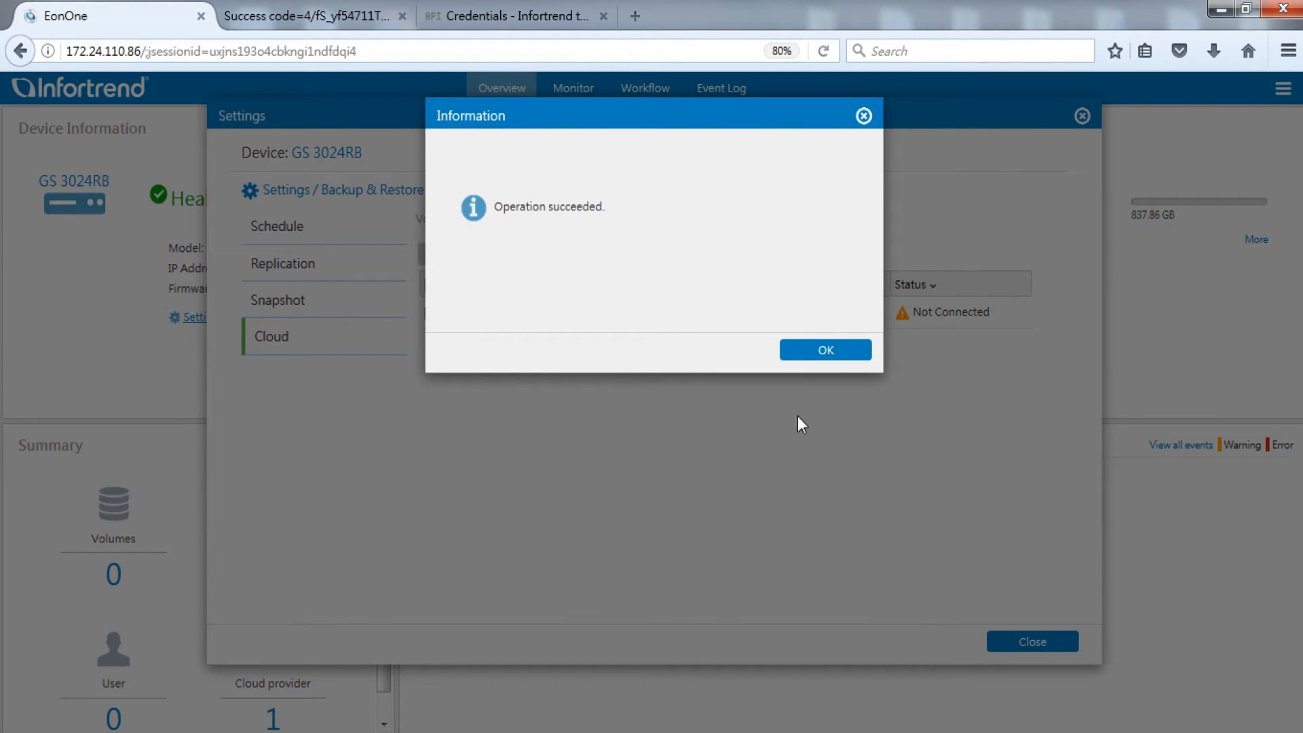
{"action": "left_click", "coordinate": [799, 353]}
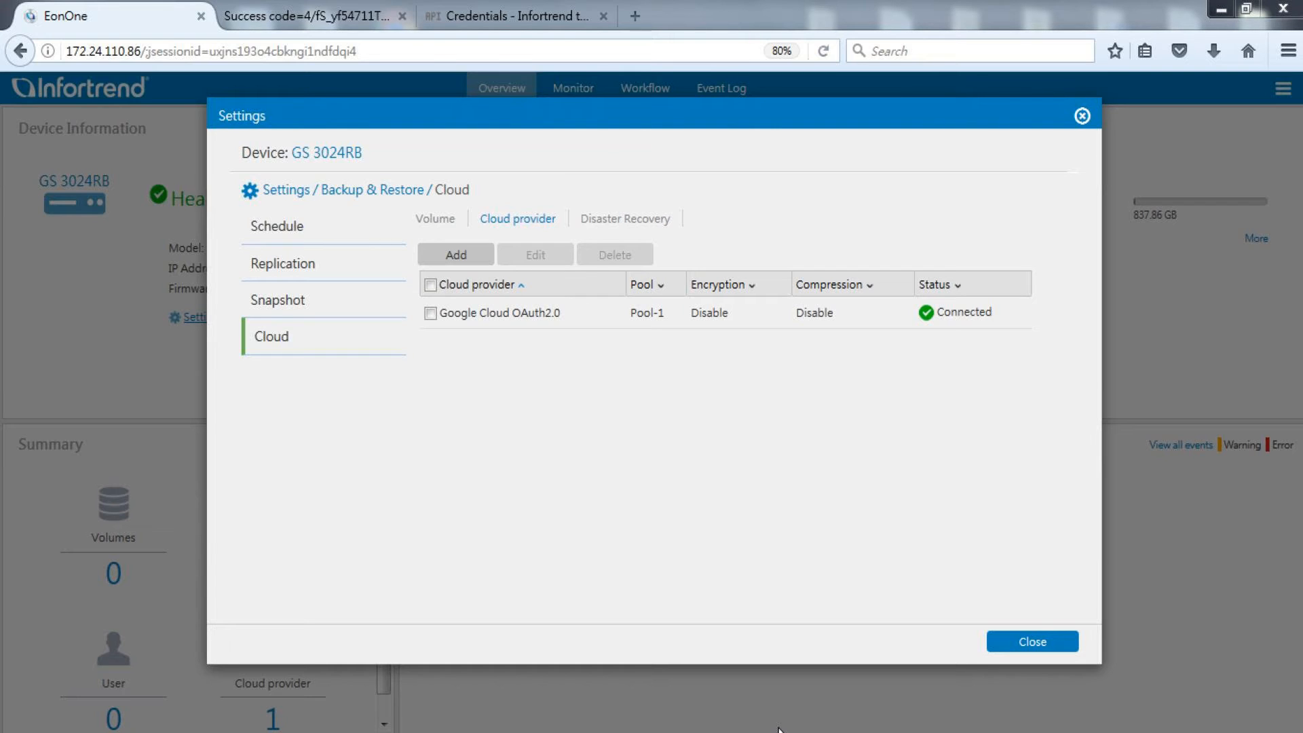
Start a new cloud volume on Pool-1 in cache mode with Fully cache enabled and the flush period set to Continue
{"action": "left_click", "coordinate": [439, 220]}
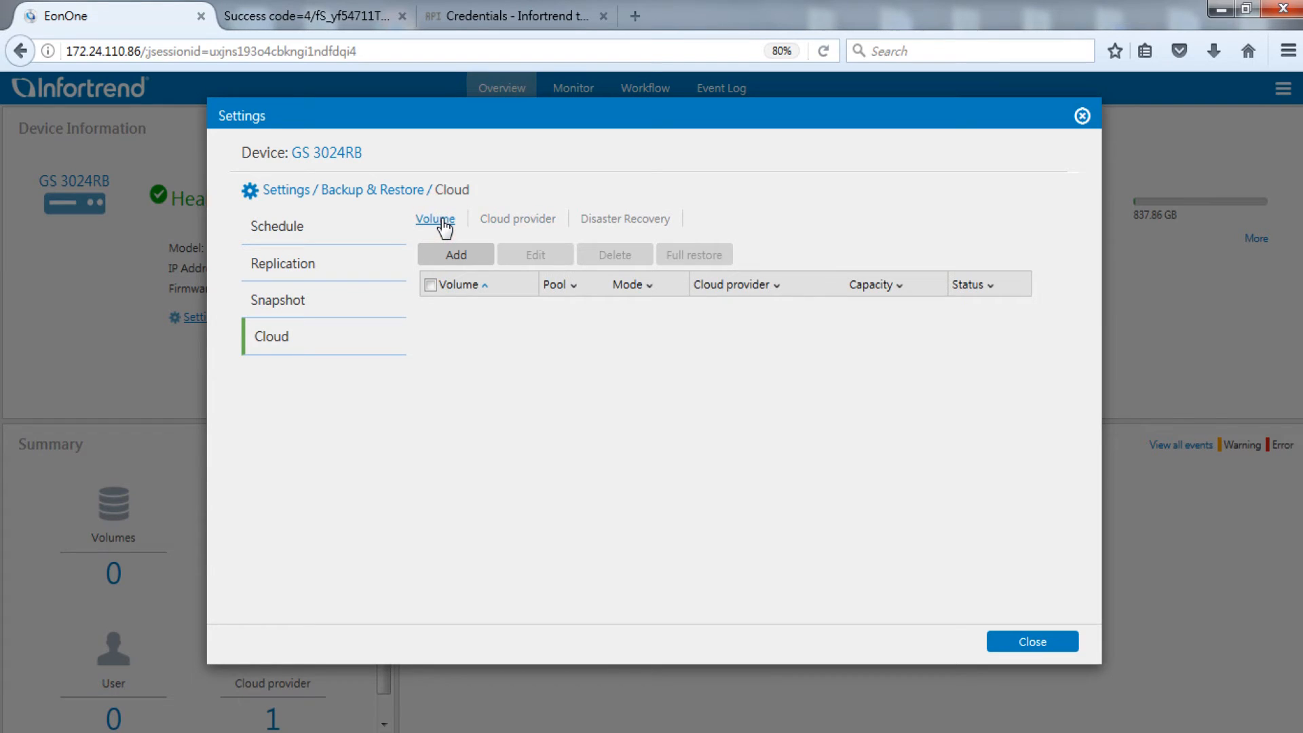
{"action": "left_click", "coordinate": [486, 258]}
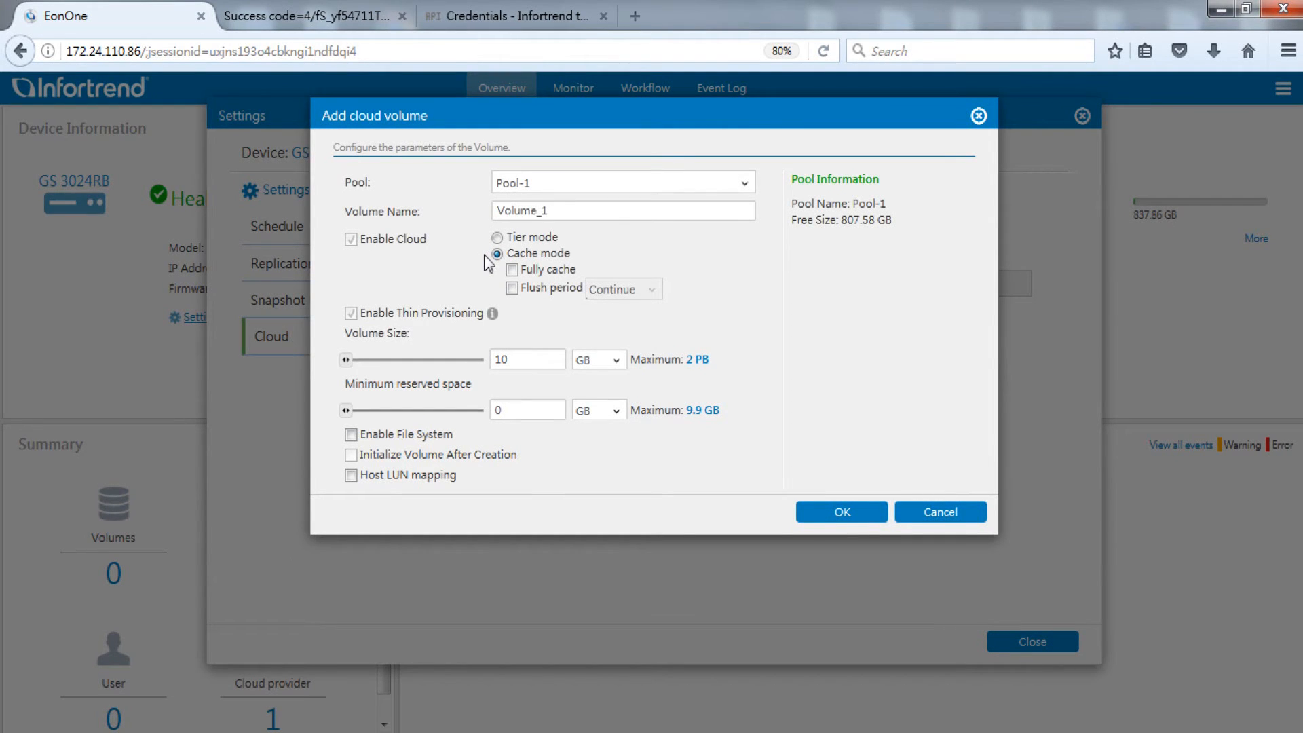
{"action": "left_click", "coordinate": [572, 210]}
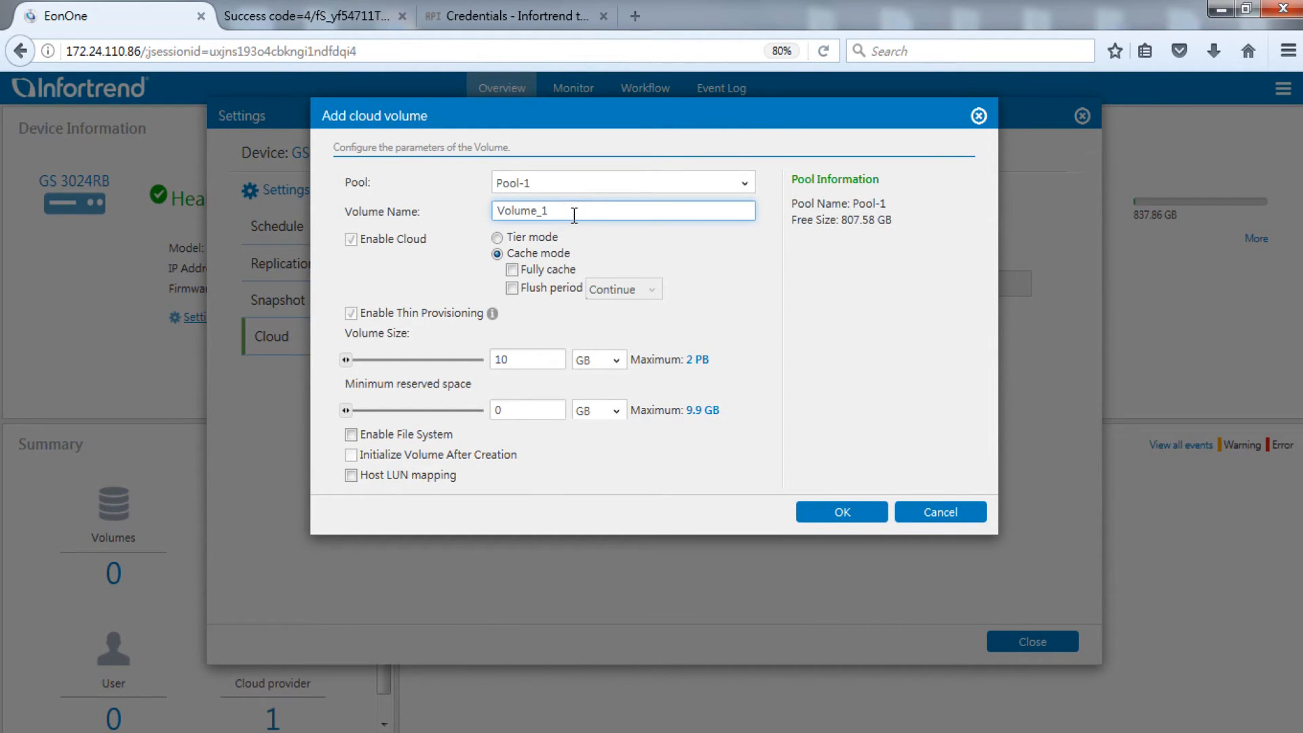
{"action": "left_click", "coordinate": [512, 270]}
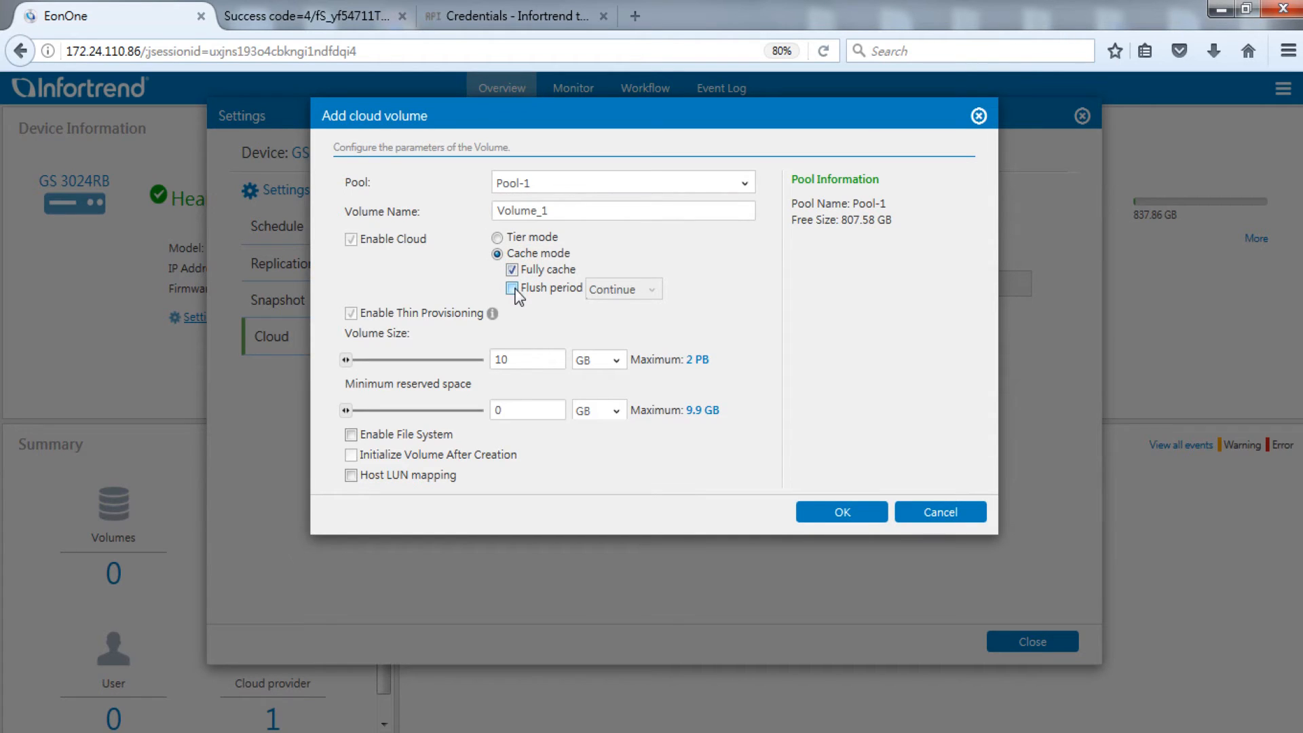
{"action": "left_click", "coordinate": [512, 288]}
{"action": "left_click", "coordinate": [626, 290]}
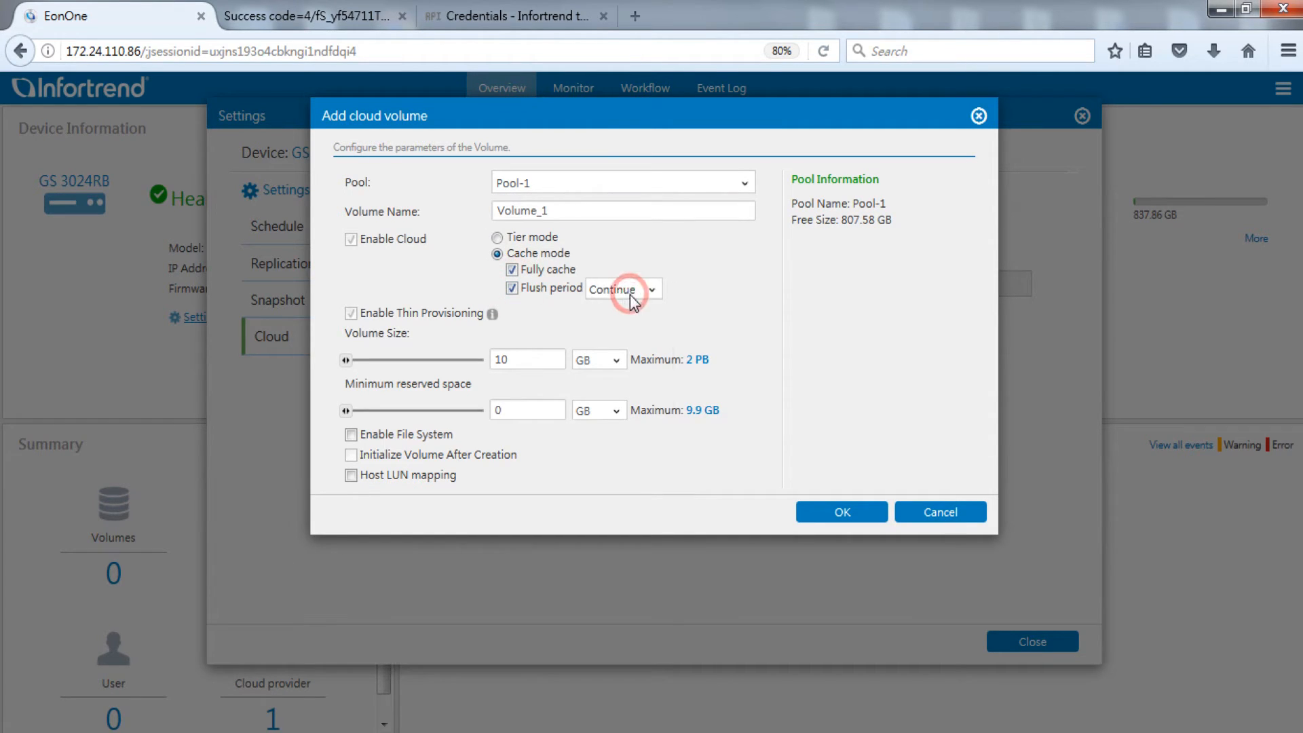
{"action": "left_click", "coordinate": [629, 296]}
Set the cloud volume's size to 100 GB, enable Host LUN mapping, and create the volume, accepting the mapping relationship
{"action": "double_click", "coordinate": [536, 358]}
{"action": "type", "text": "100"}
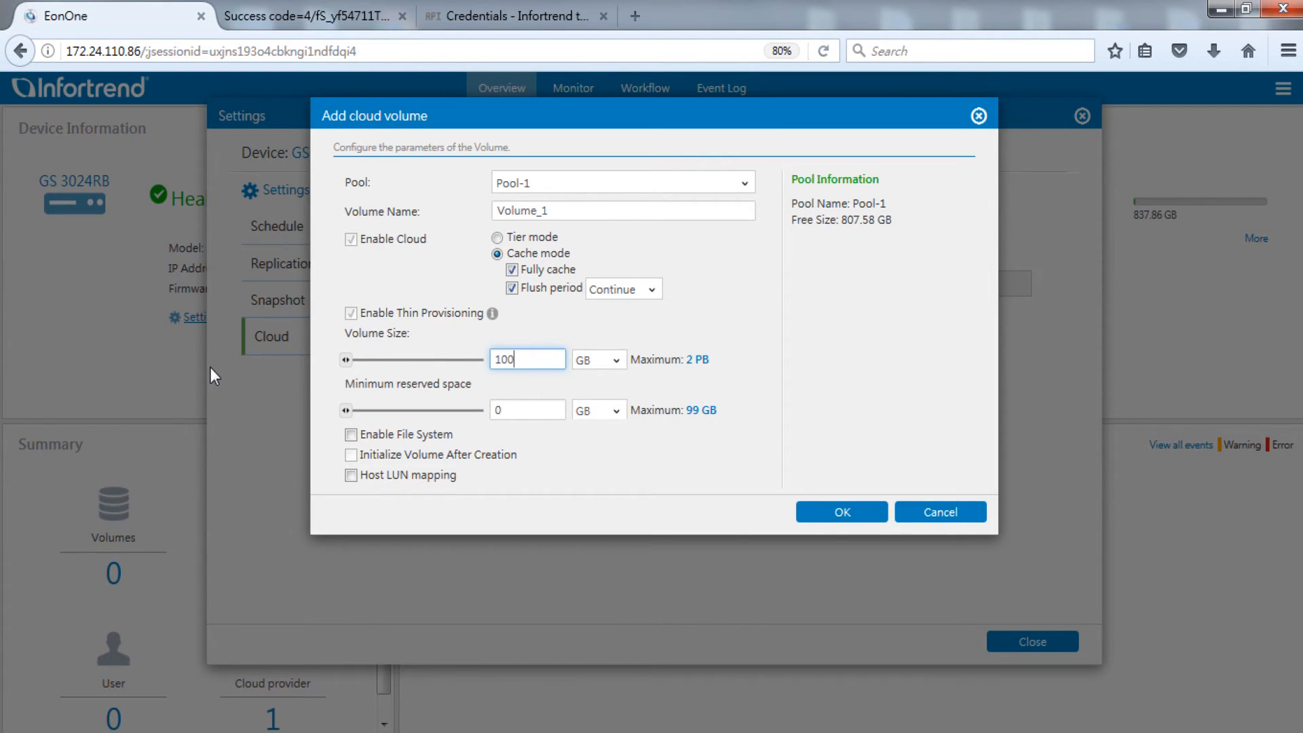
{"action": "left_click", "coordinate": [351, 475]}
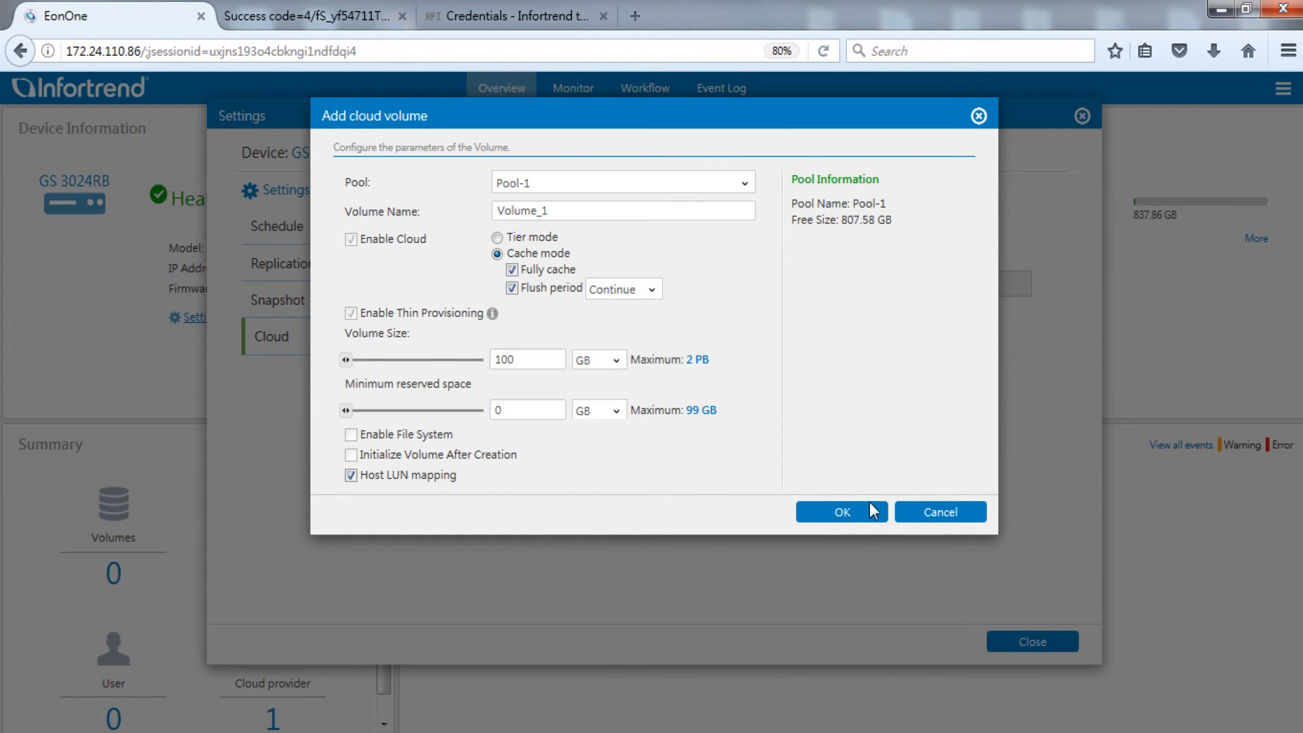
{"action": "left_click", "coordinate": [874, 519]}
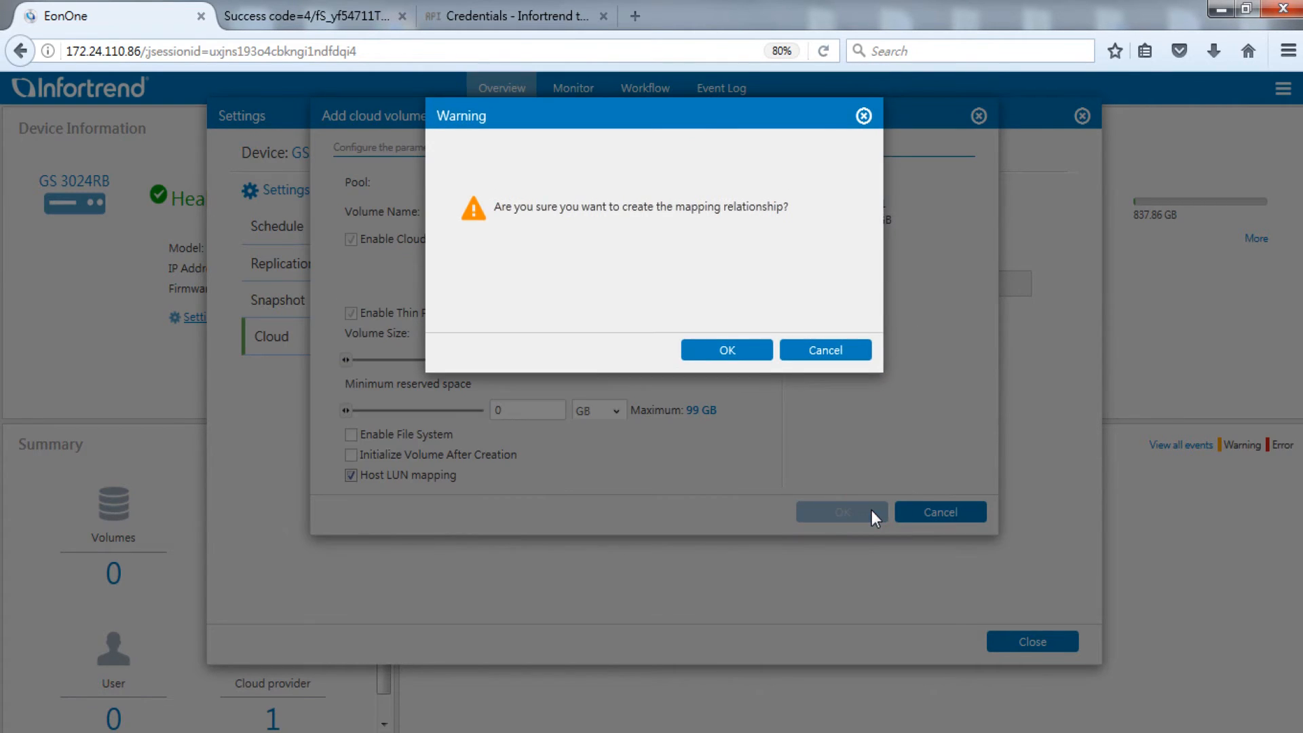
{"action": "left_click", "coordinate": [747, 351]}
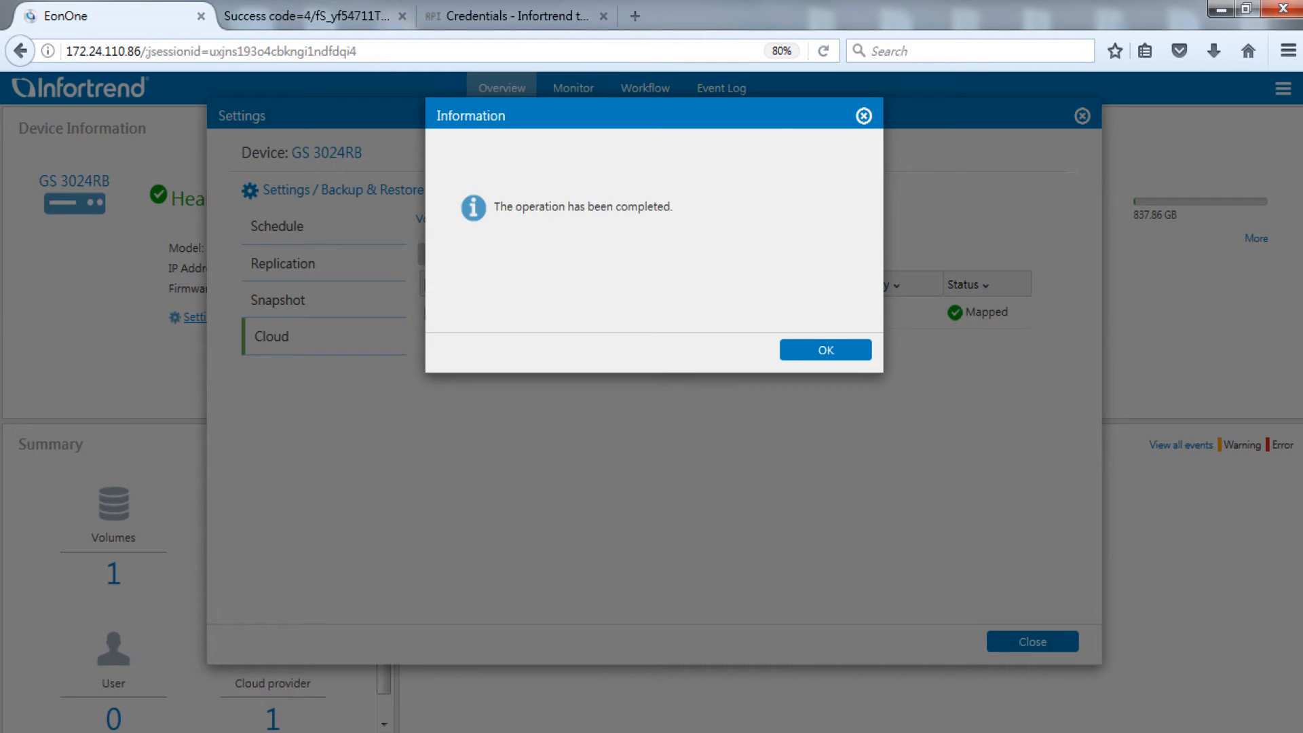
{"action": "left_click", "coordinate": [843, 354]}
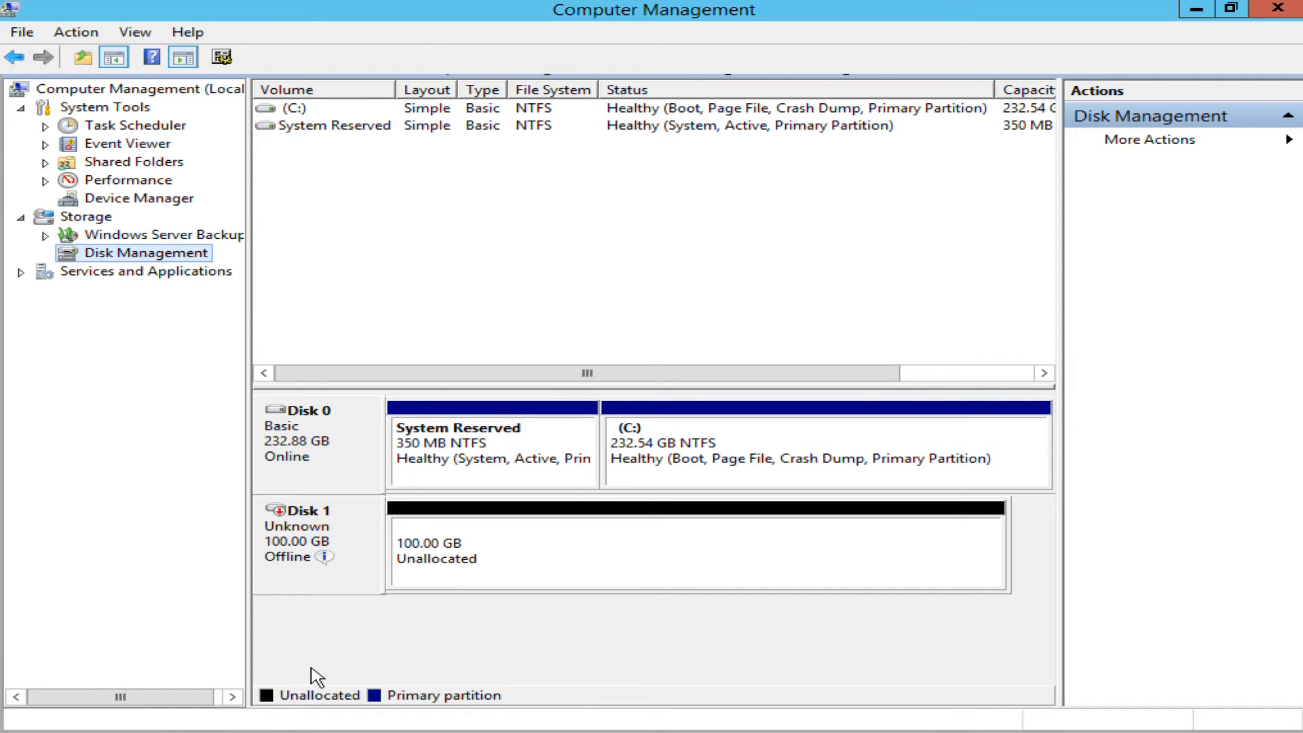
In Computer Management's Disk Management, bring the offline 100 GB Disk 1 online
{"action": "right_click", "coordinate": [360, 559]}
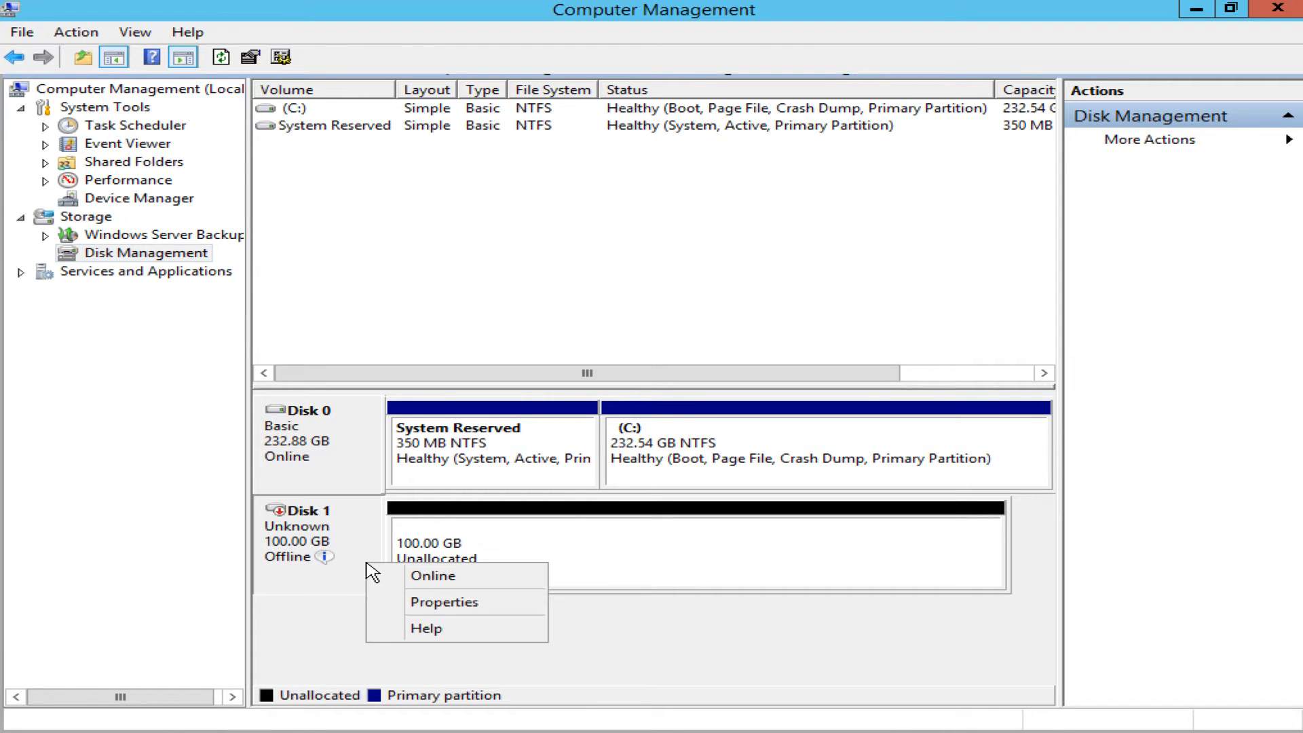
{"action": "left_click", "coordinate": [429, 575]}
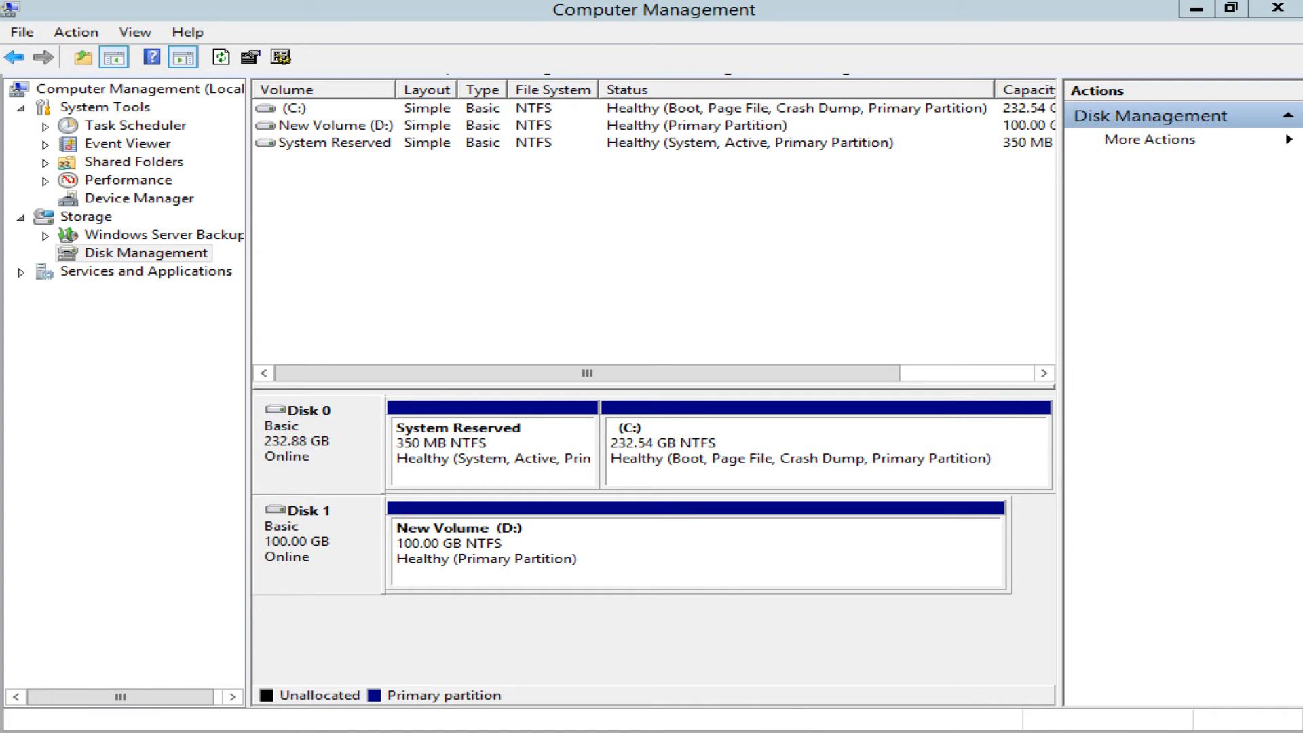
On New Volume (D:), create a text document named Infortrend EonStor GS
{"action": "left_click", "coordinate": [380, 726]}
{"action": "double_click", "coordinate": [727, 333]}
{"action": "right_click", "coordinate": [592, 320]}
{"action": "mouse_move", "coordinate": [733, 549]}
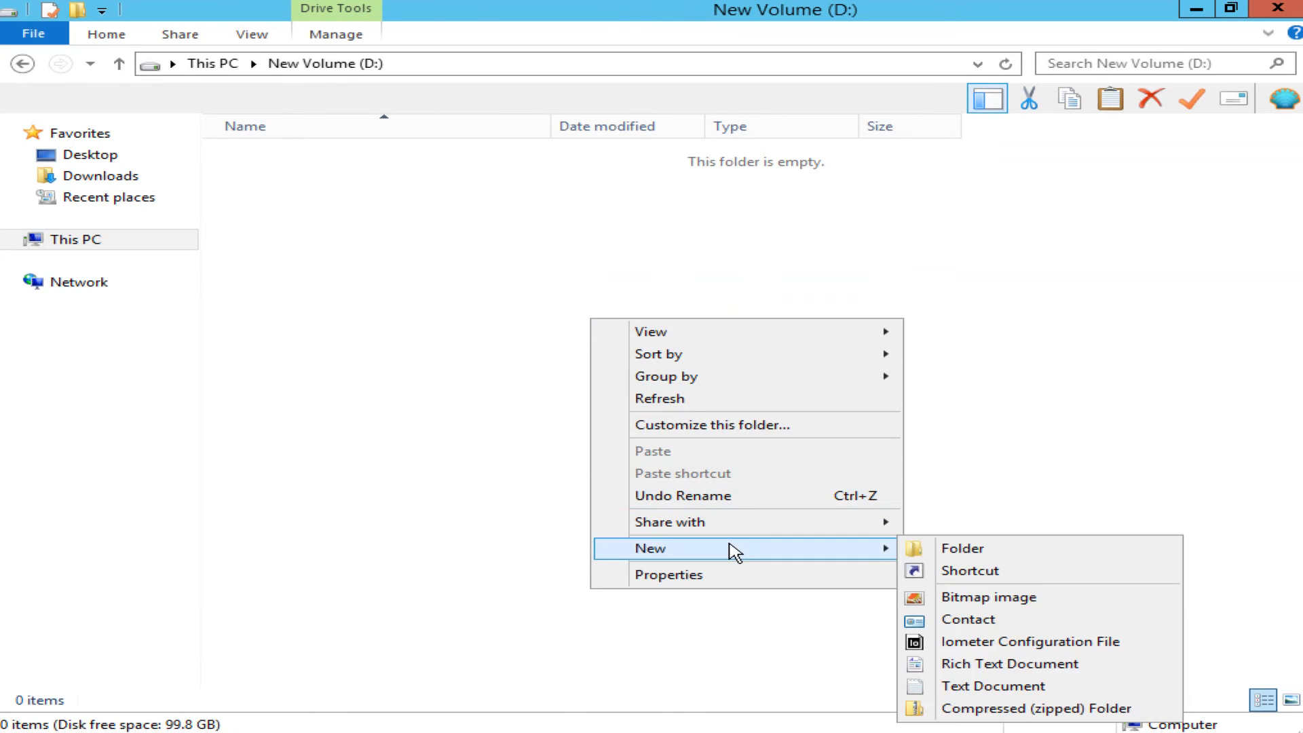
{"action": "left_click", "coordinate": [986, 686]}
{"action": "type", "text": "In"}
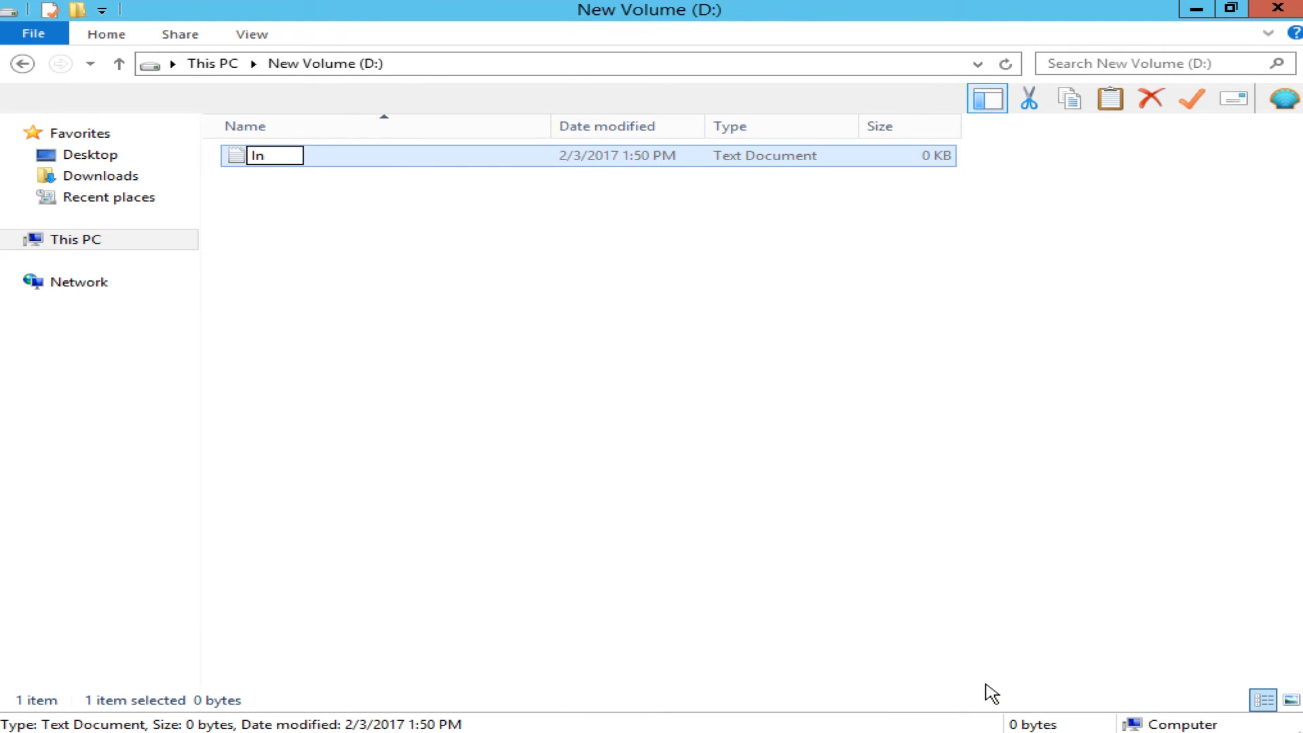
{"action": "type", "text": "fortrend EonStor GS"}
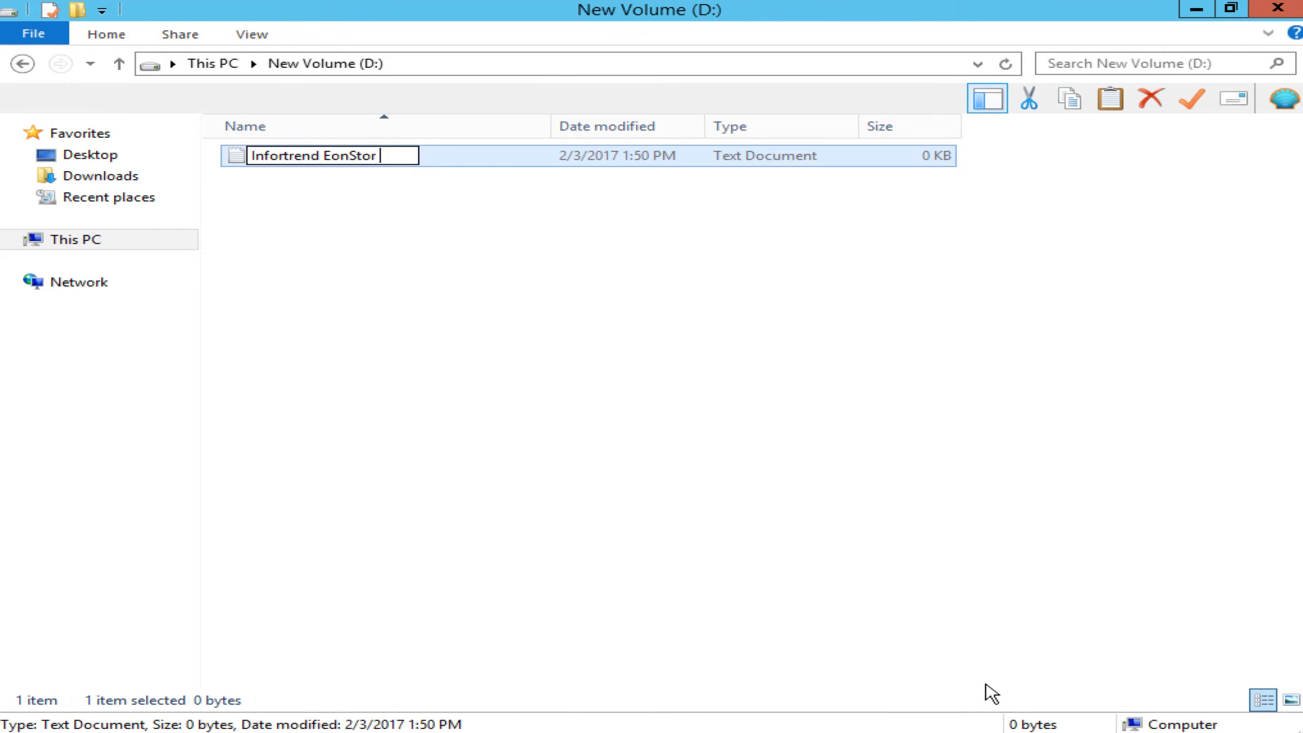
{"action": "key", "text": "Return"}
Open the new text file, enter "EonStor GS is awesome!", and save it
{"action": "key", "text": "Return"}
{"action": "type", "text": "EonS"}
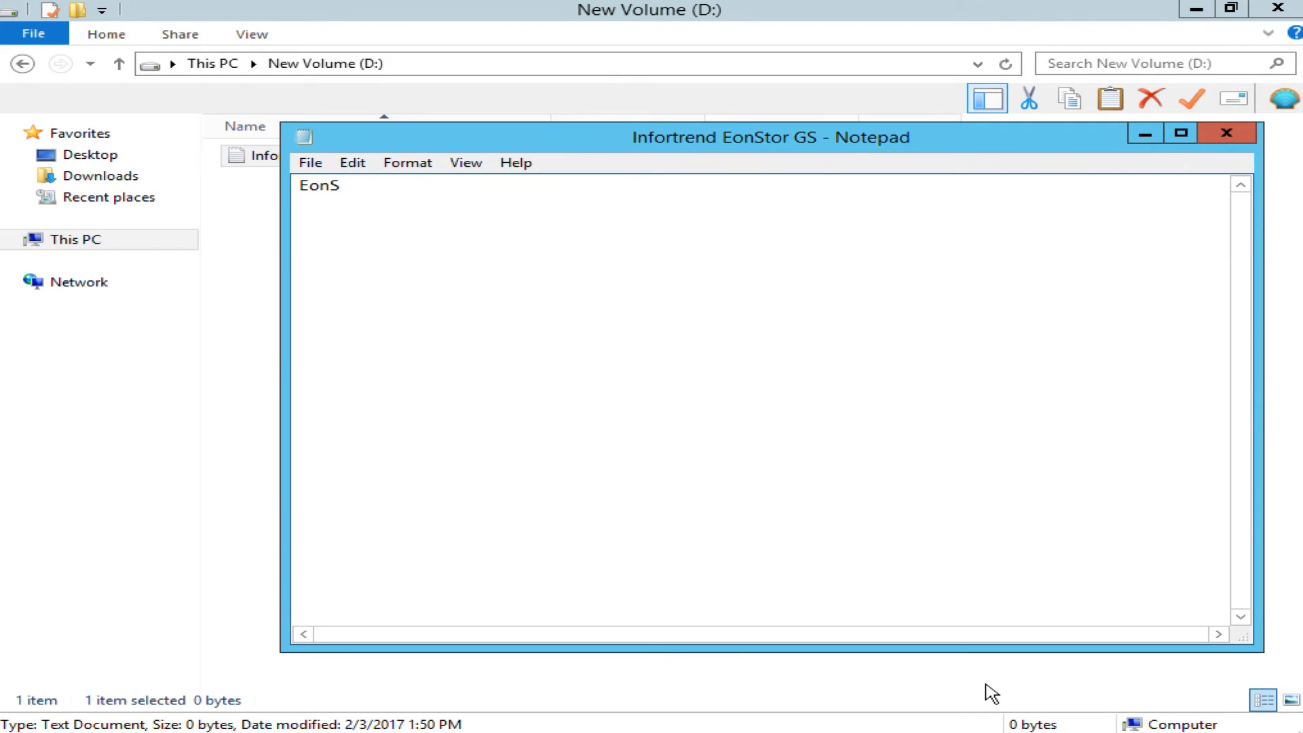
{"action": "type", "text": "tor GS is awesome!"}
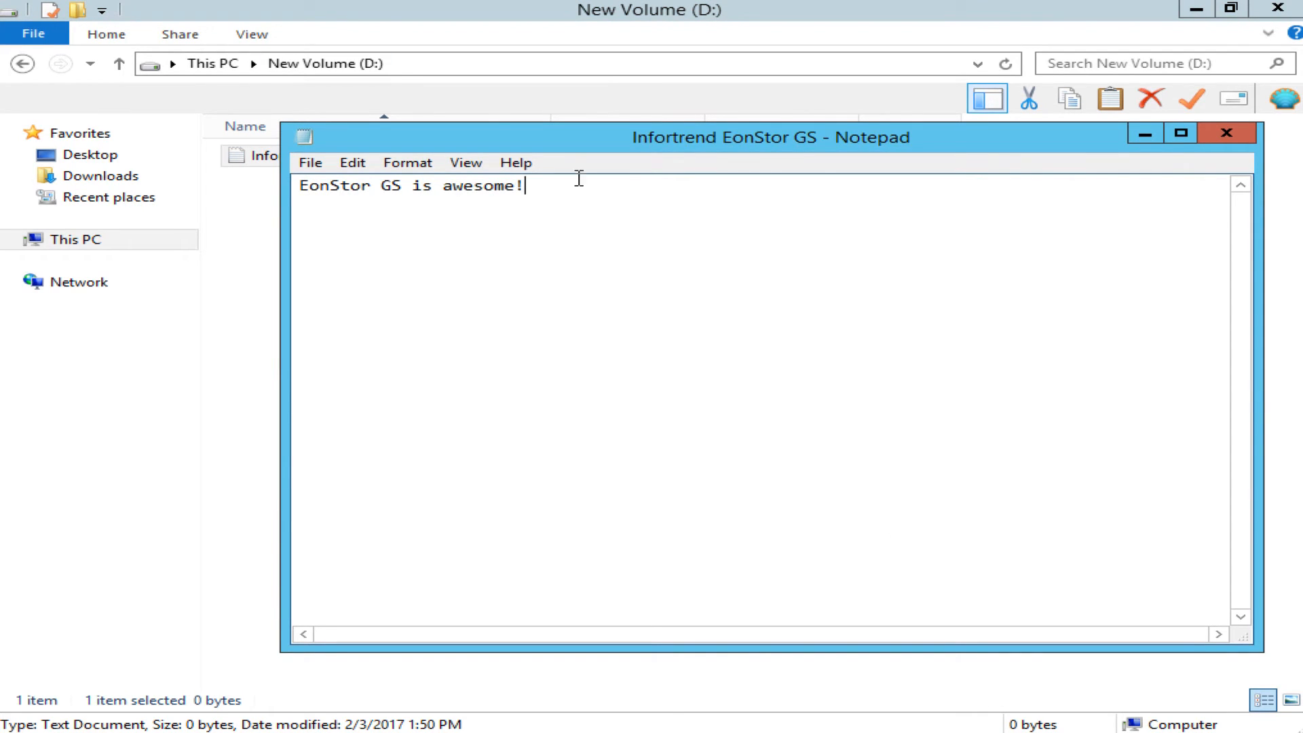
{"action": "left_click", "coordinate": [310, 162]}
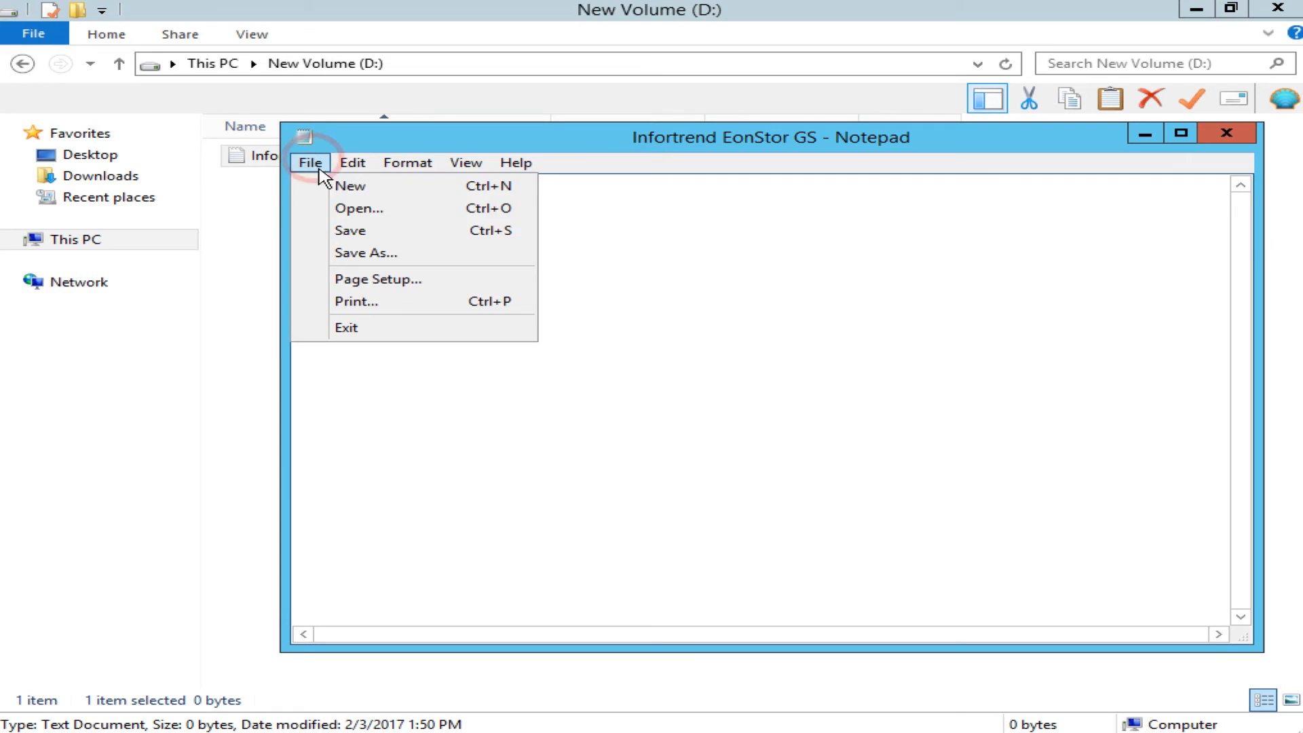
{"action": "left_click", "coordinate": [352, 231]}
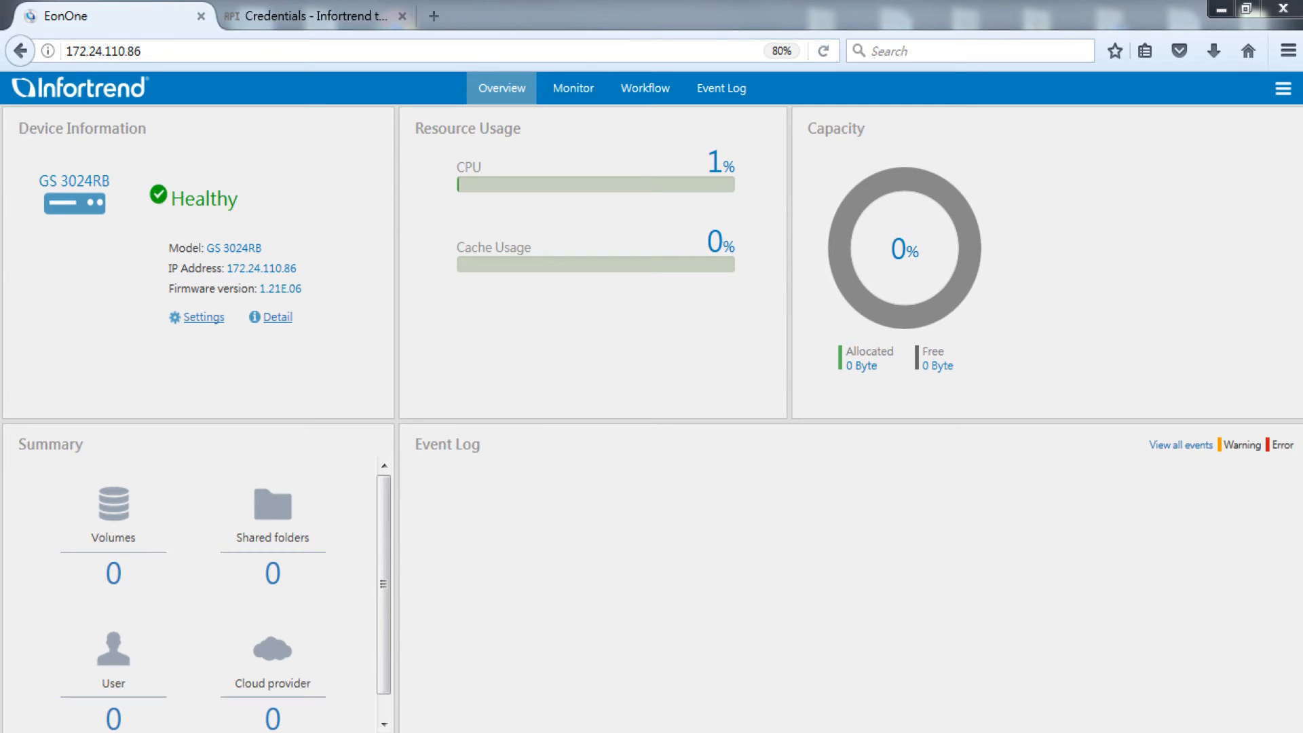
Start Disaster Recovery from the GS 3024RB's cloud backup and restore settings, with Google Cloud as the cloud vendor
{"action": "left_click", "coordinate": [210, 319]}
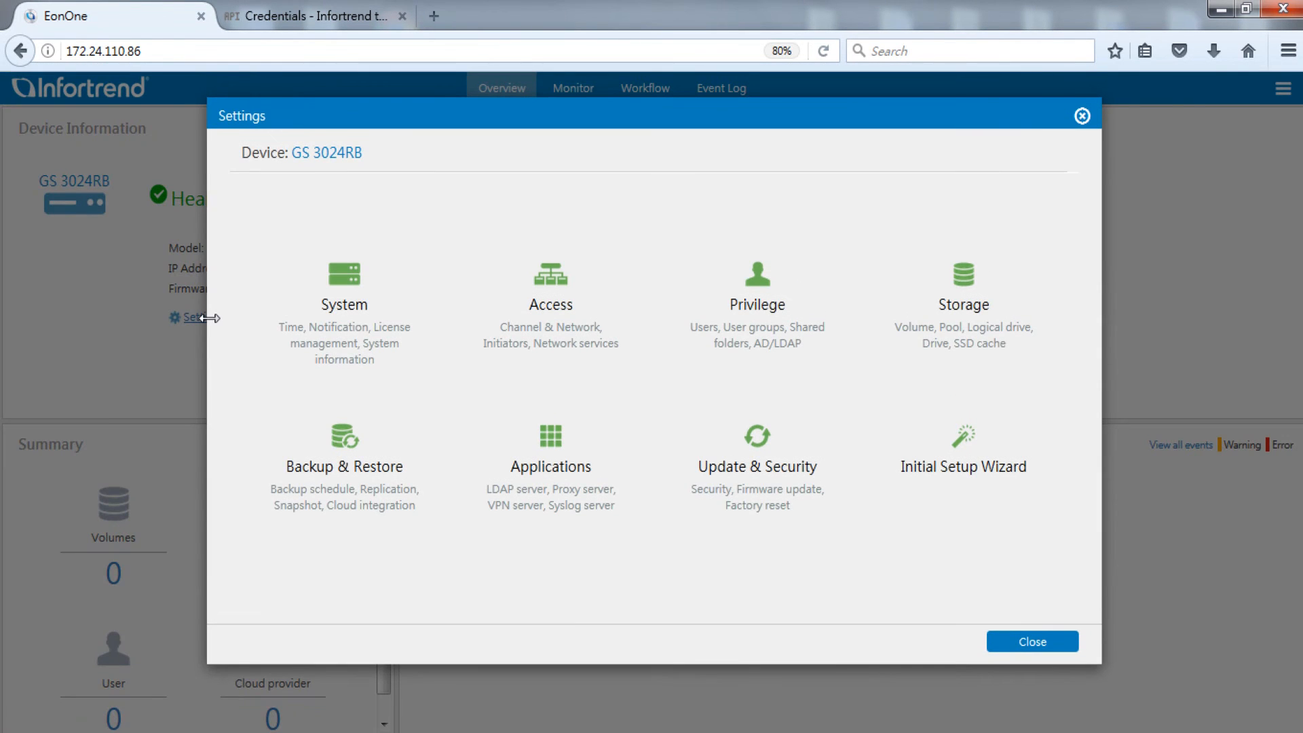
{"action": "left_click", "coordinate": [382, 438]}
{"action": "left_click", "coordinate": [331, 344]}
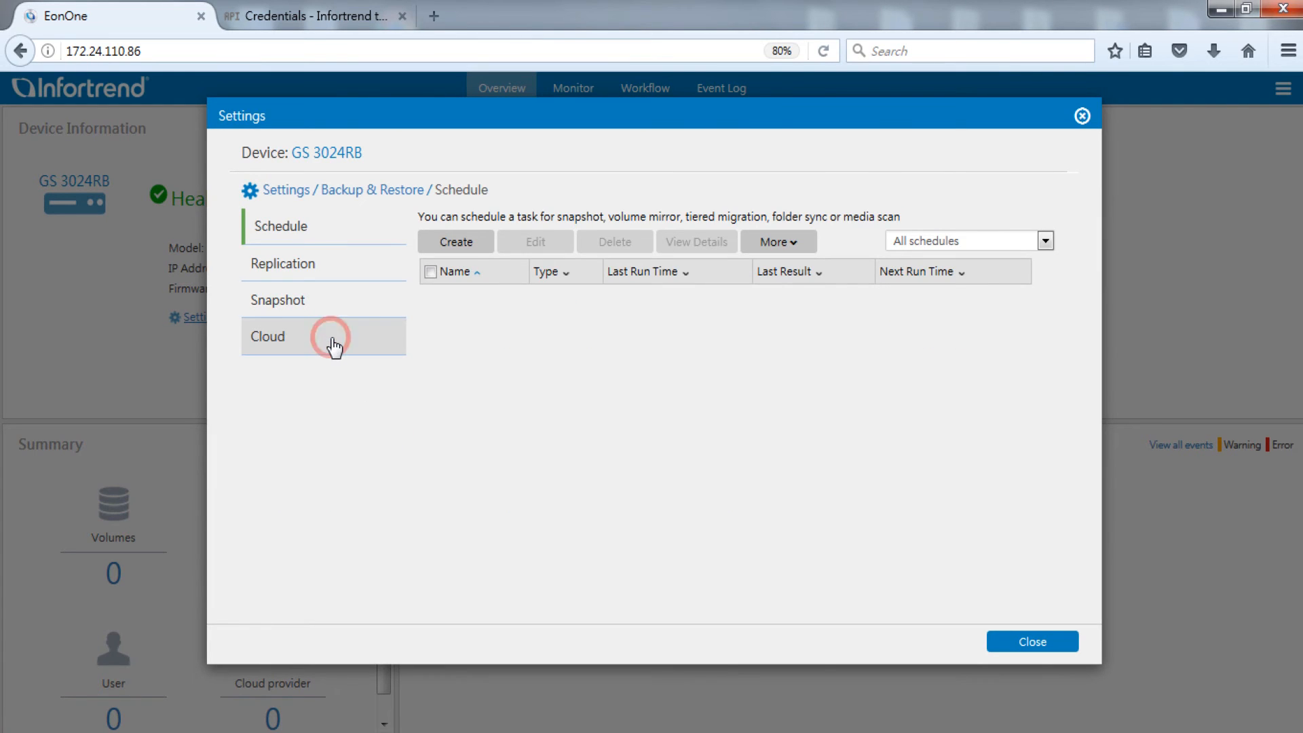
{"action": "left_click", "coordinate": [623, 220]}
{"action": "left_click", "coordinate": [494, 304]}
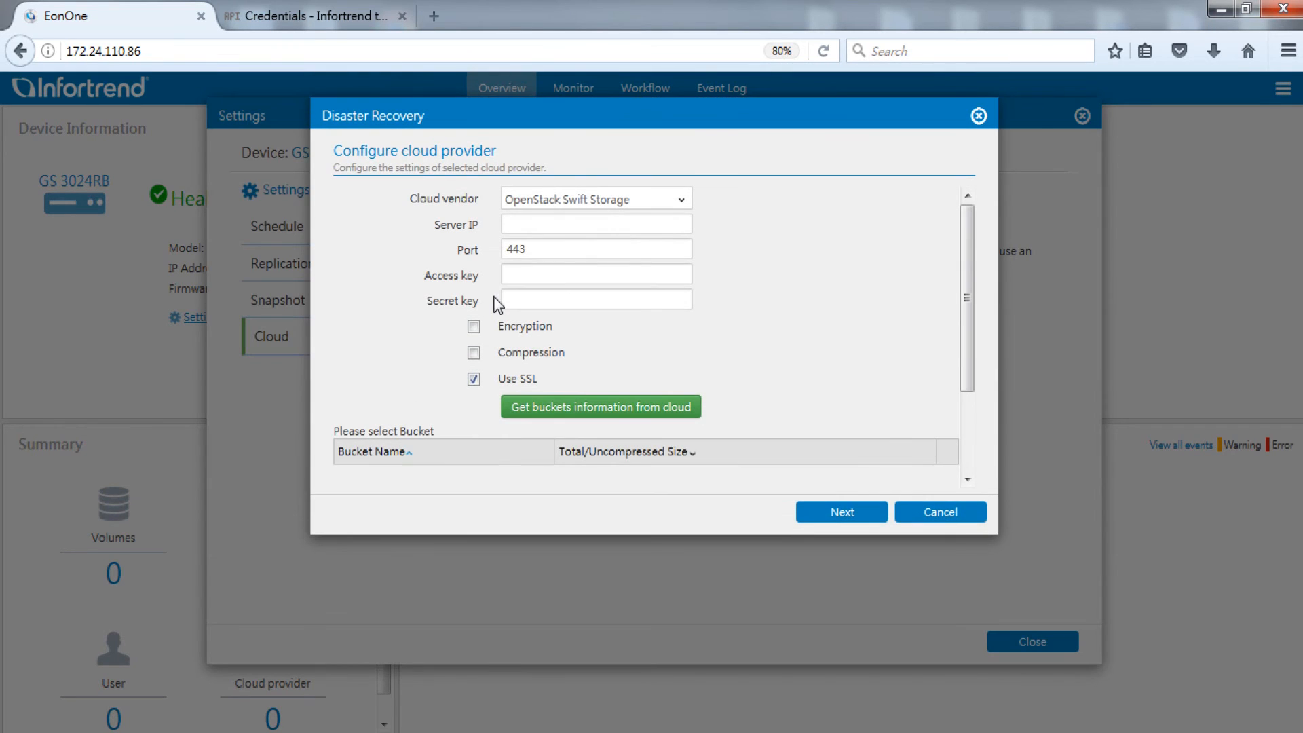
{"action": "left_click", "coordinate": [633, 201]}
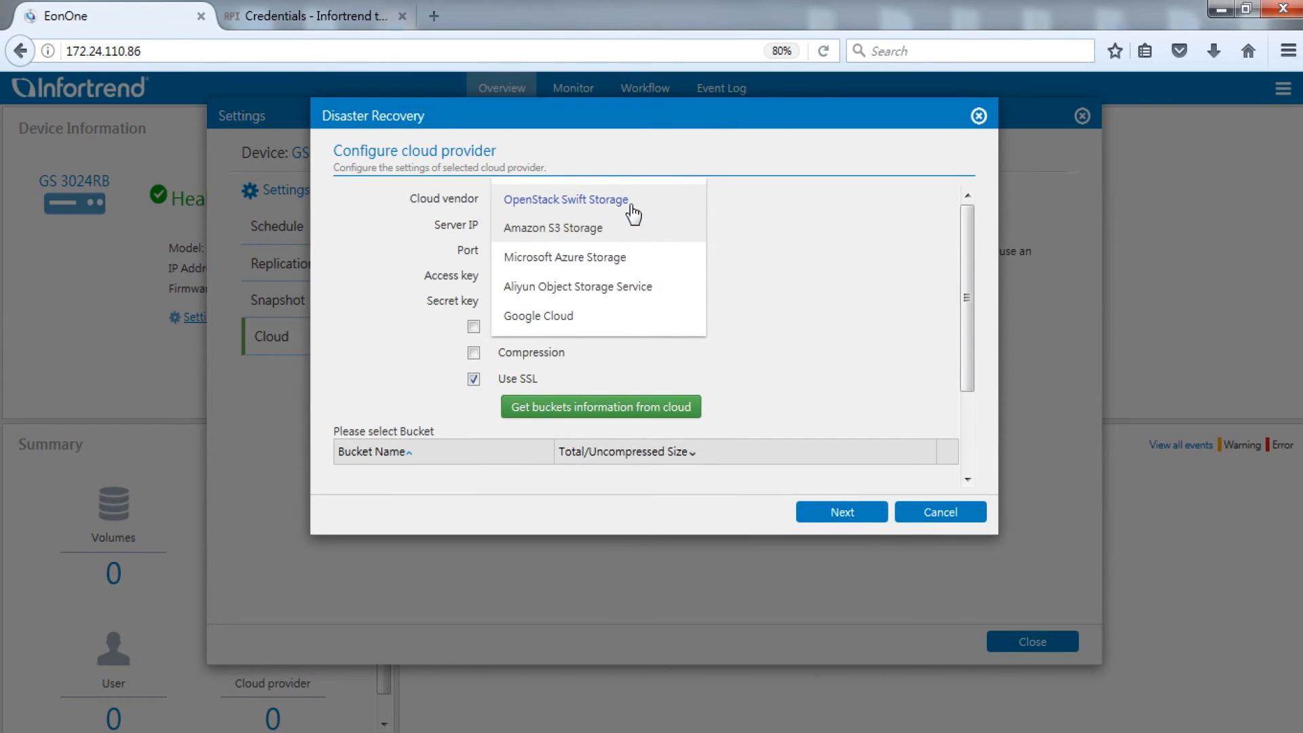
{"action": "left_click", "coordinate": [576, 316]}
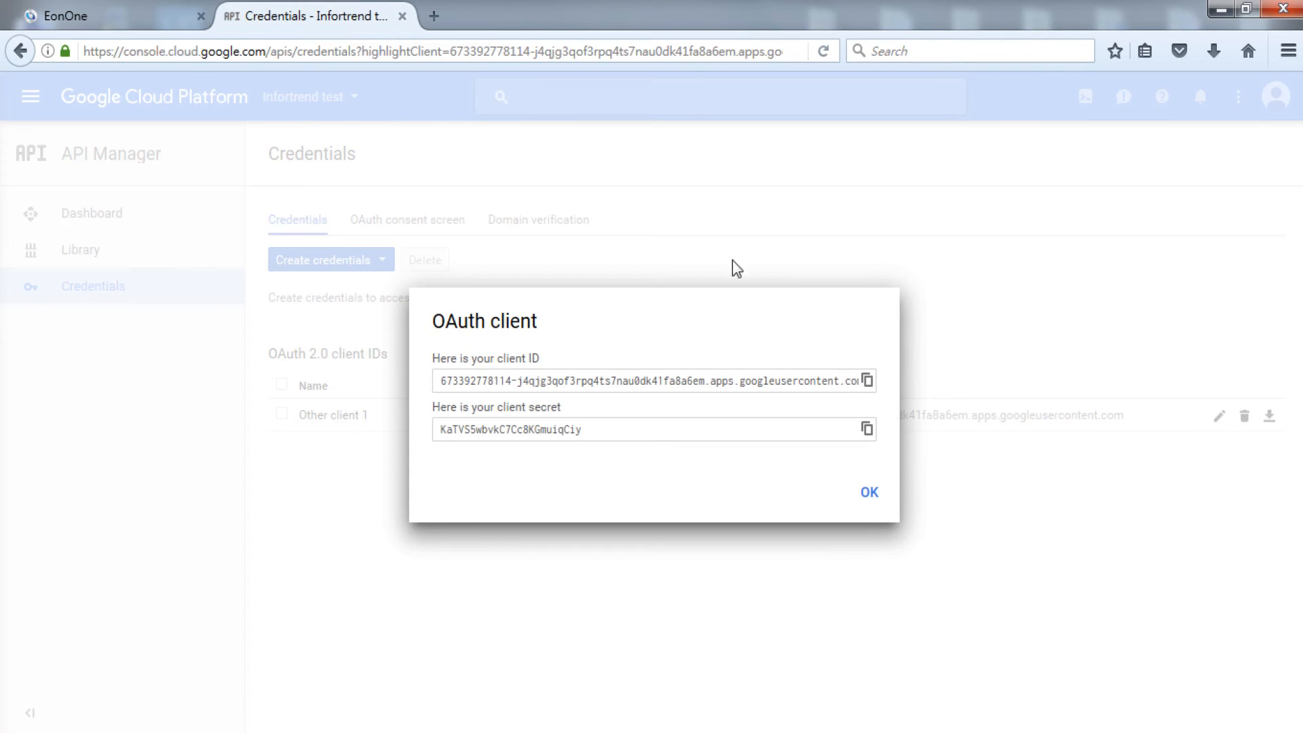
Copy the OAuth client ID from the Google Cloud Platform credentials page into the recovery provider's Client ID
{"action": "left_click", "coordinate": [867, 380]}
{"action": "left_click", "coordinate": [136, 21]}
{"action": "left_click", "coordinate": [542, 217]}
{"action": "key", "text": "ctrl+v"}
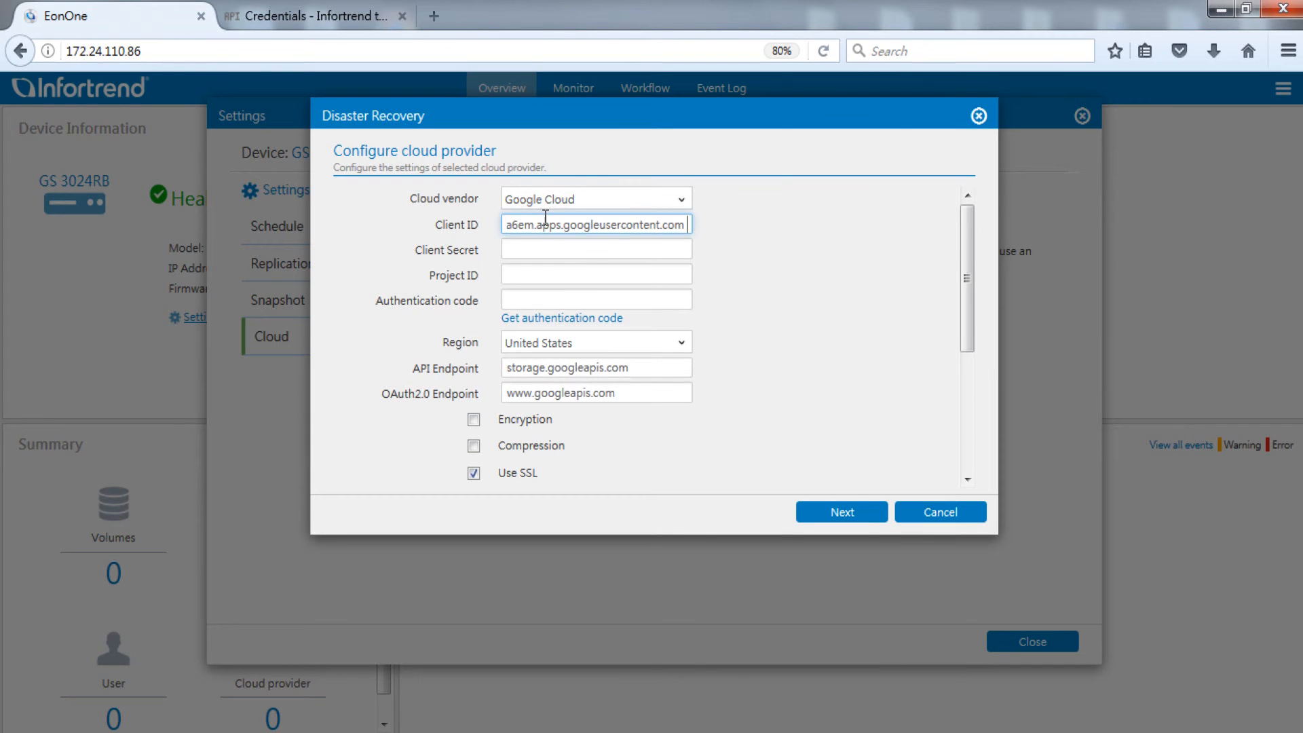
Copy the OAuth client secret into the recovery provider's Client Secret and enter infortrend-test as the Project ID
{"action": "left_click", "coordinate": [316, 21]}
{"action": "left_click", "coordinate": [867, 429]}
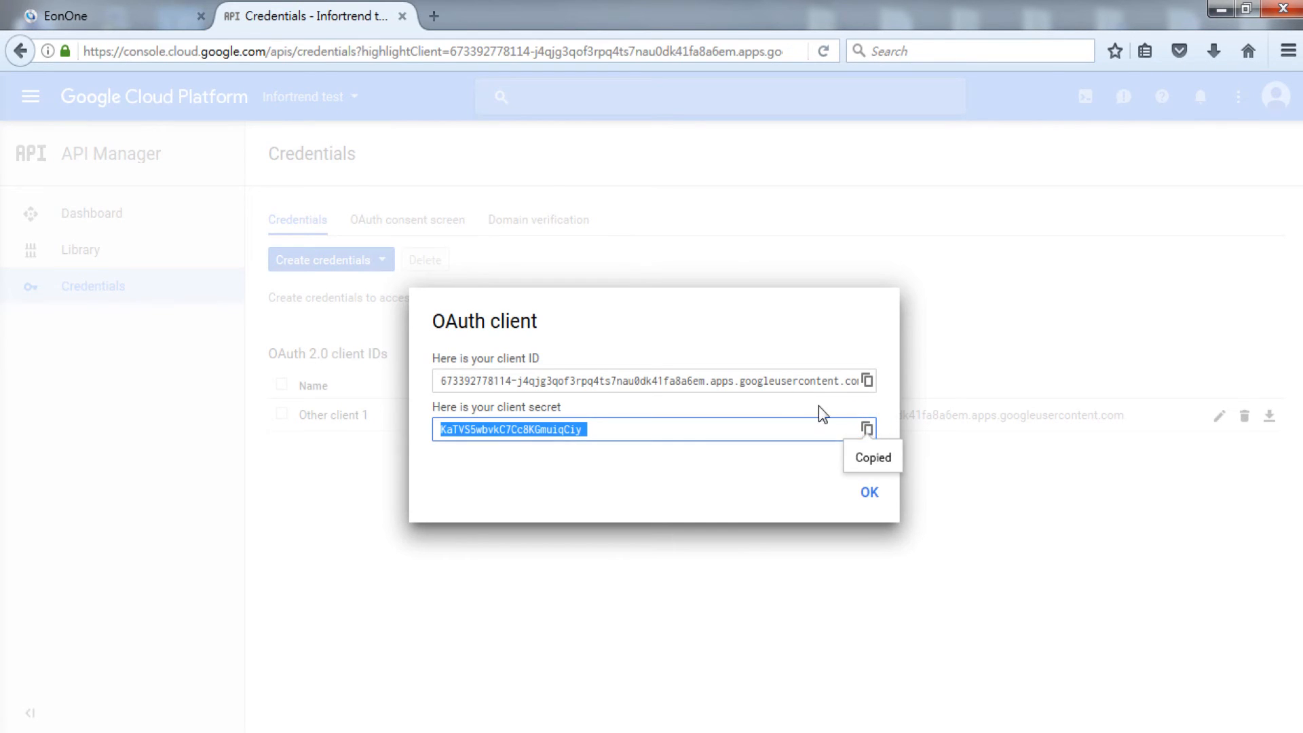
{"action": "left_click", "coordinate": [137, 19]}
{"action": "left_click", "coordinate": [526, 249]}
{"action": "key", "text": "ctrl+v"}
{"action": "left_click", "coordinate": [528, 272]}
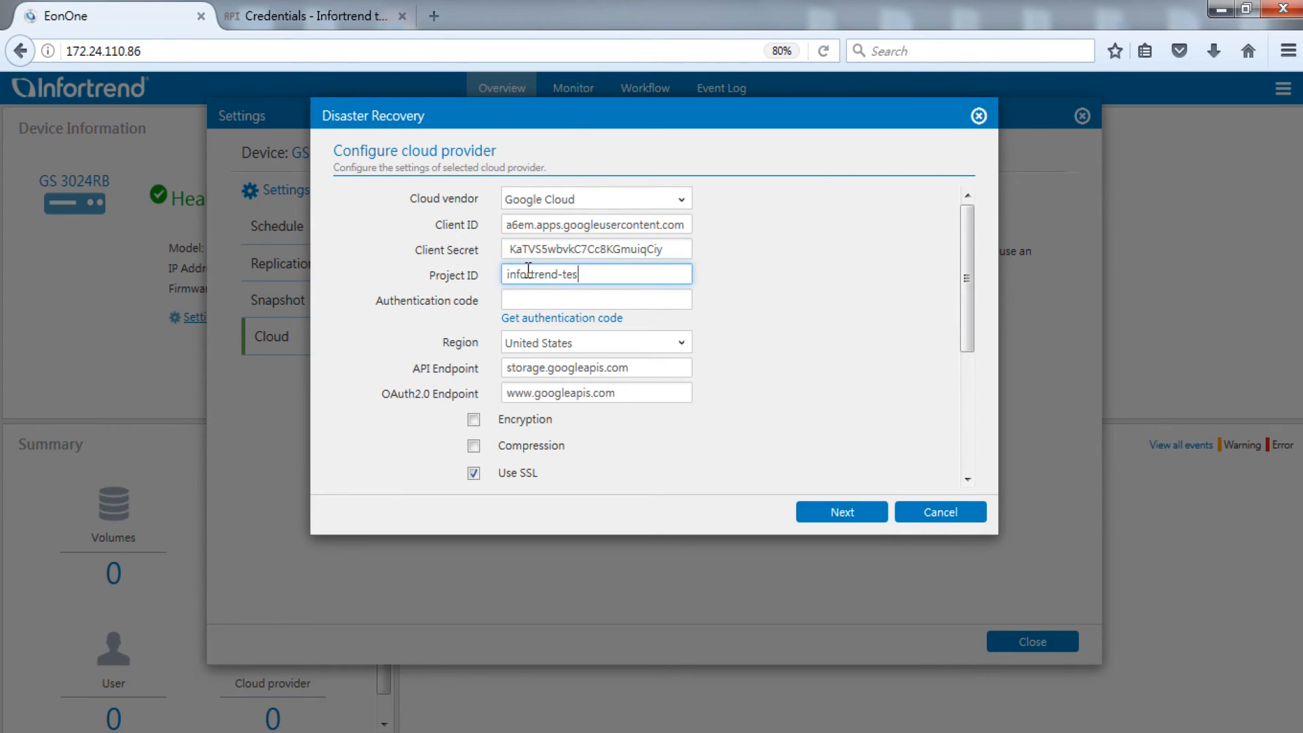
Request a Google authentication code, allow EonStor GS to manage Cloud Storage, and paste the code into the Authentication code
{"action": "left_click", "coordinate": [568, 319]}
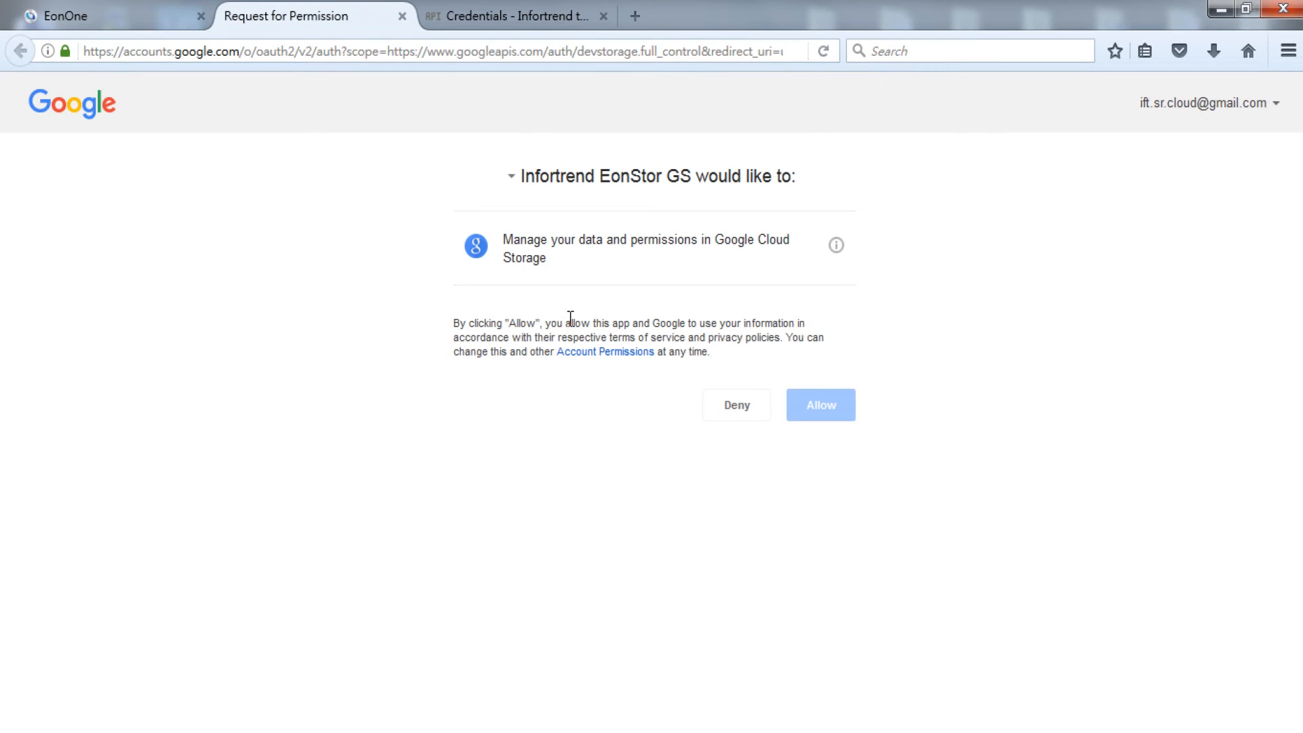
{"action": "left_click", "coordinate": [844, 409]}
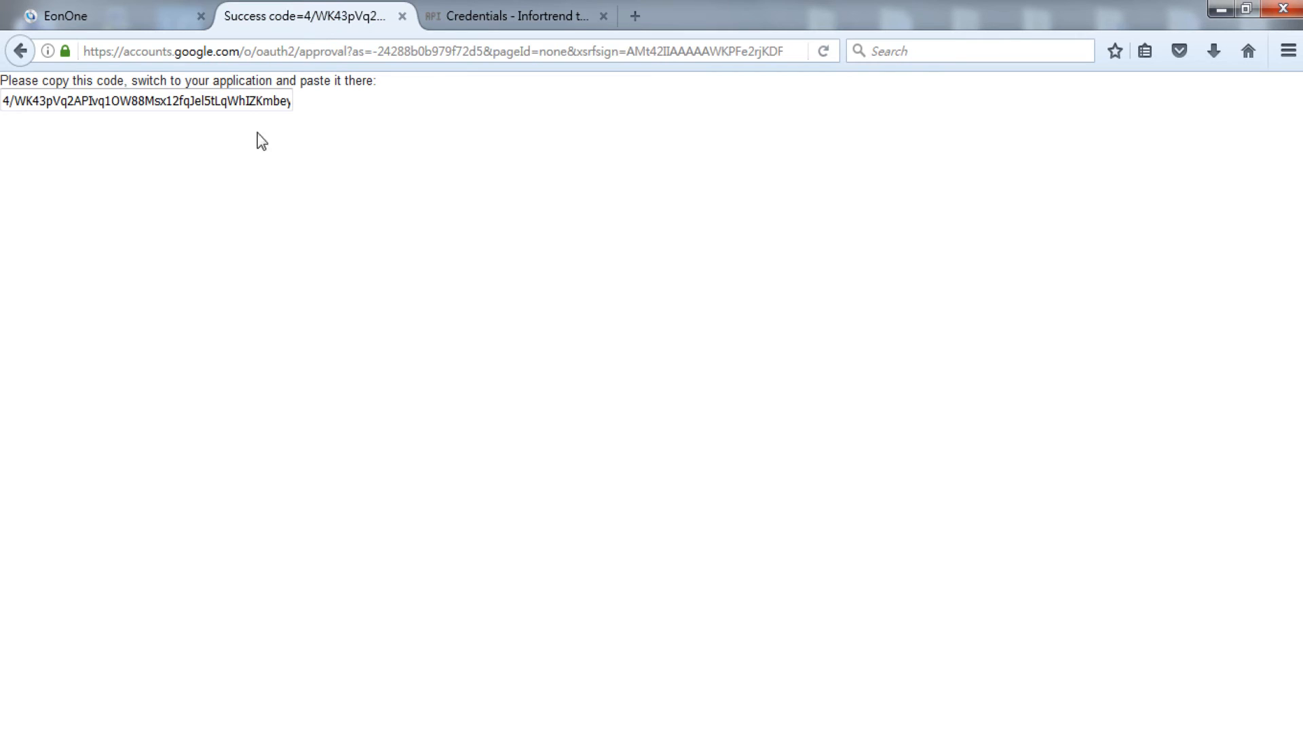
{"action": "left_click", "coordinate": [243, 101]}
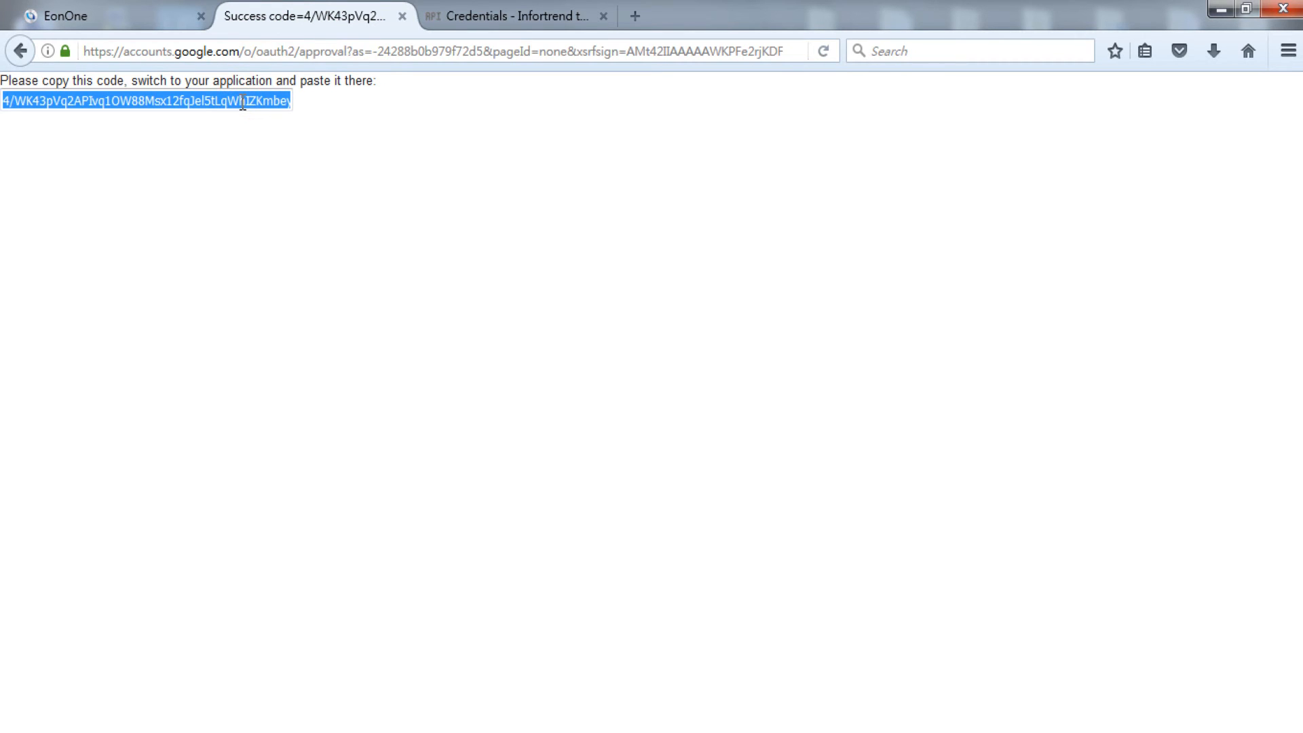
{"action": "left_click", "coordinate": [133, 21]}
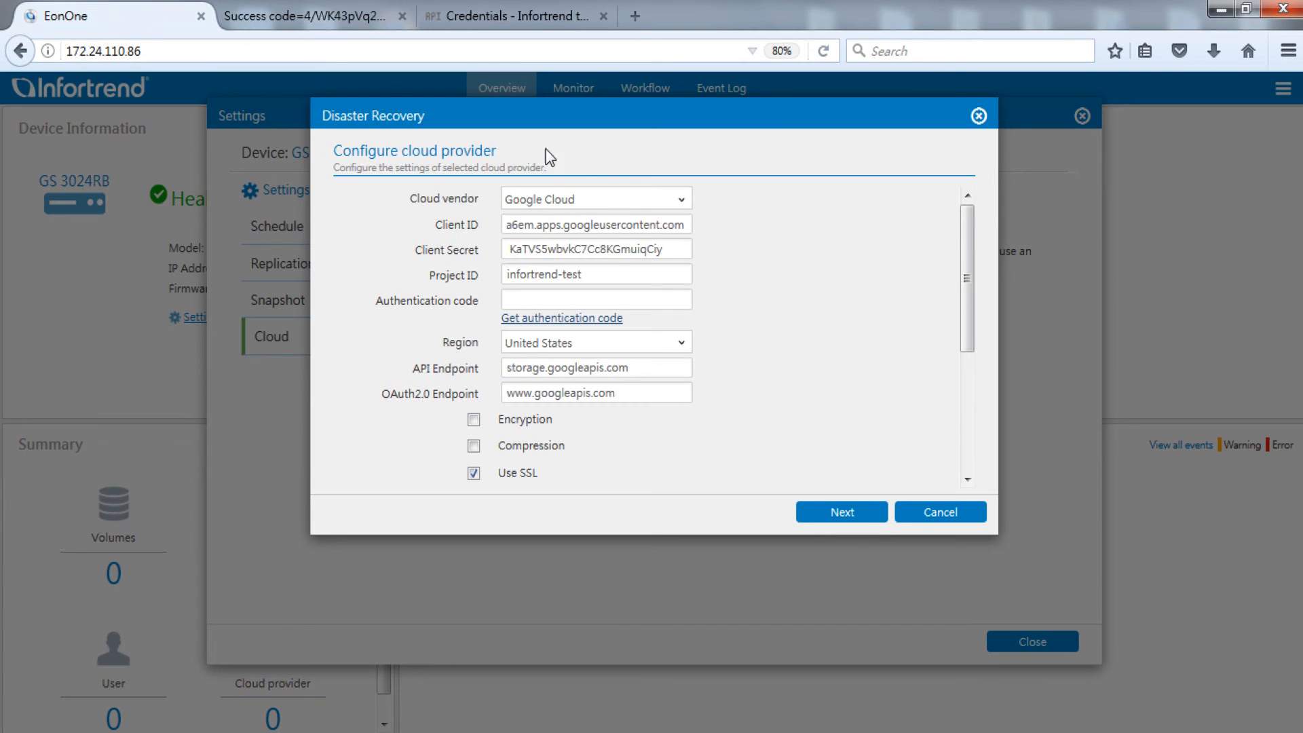
{"action": "left_click", "coordinate": [612, 299]}
{"action": "key", "text": "ctrl+v"}
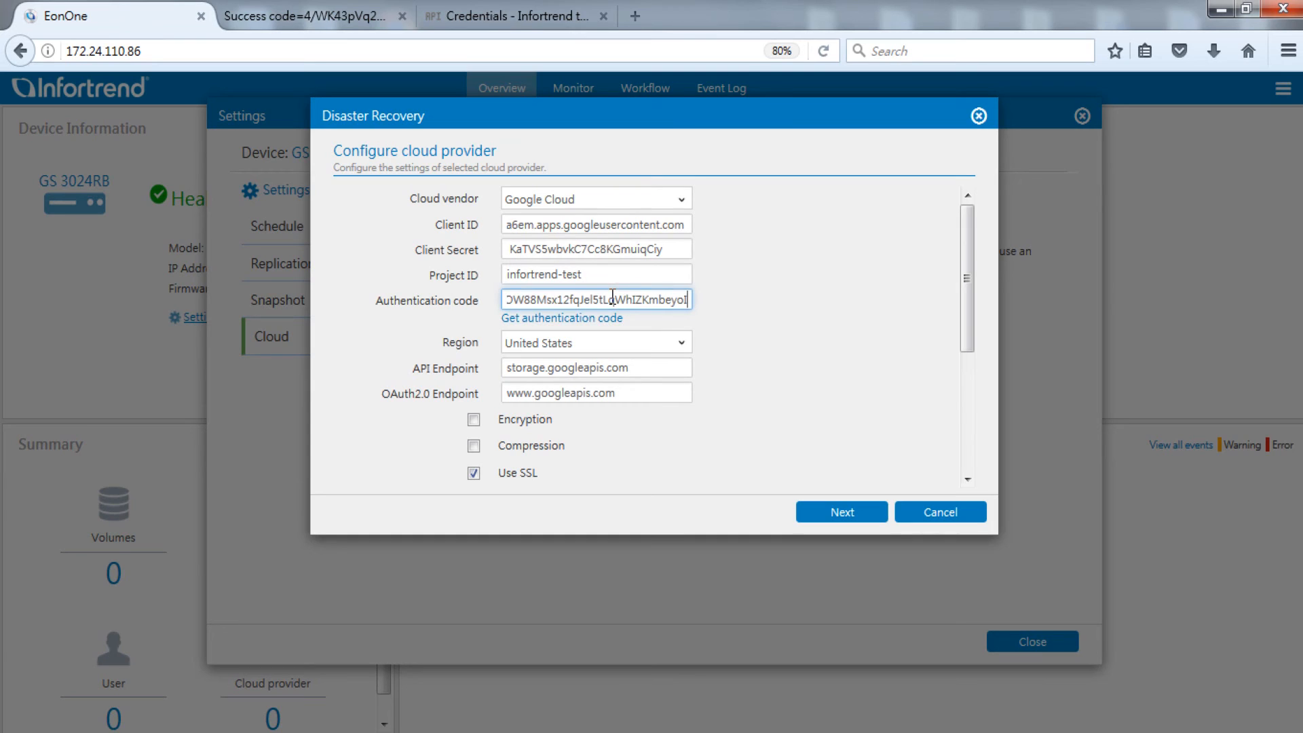
Set the recovery provider's region to Asia and get the bucket information from the cloud
{"action": "left_click", "coordinate": [669, 339]}
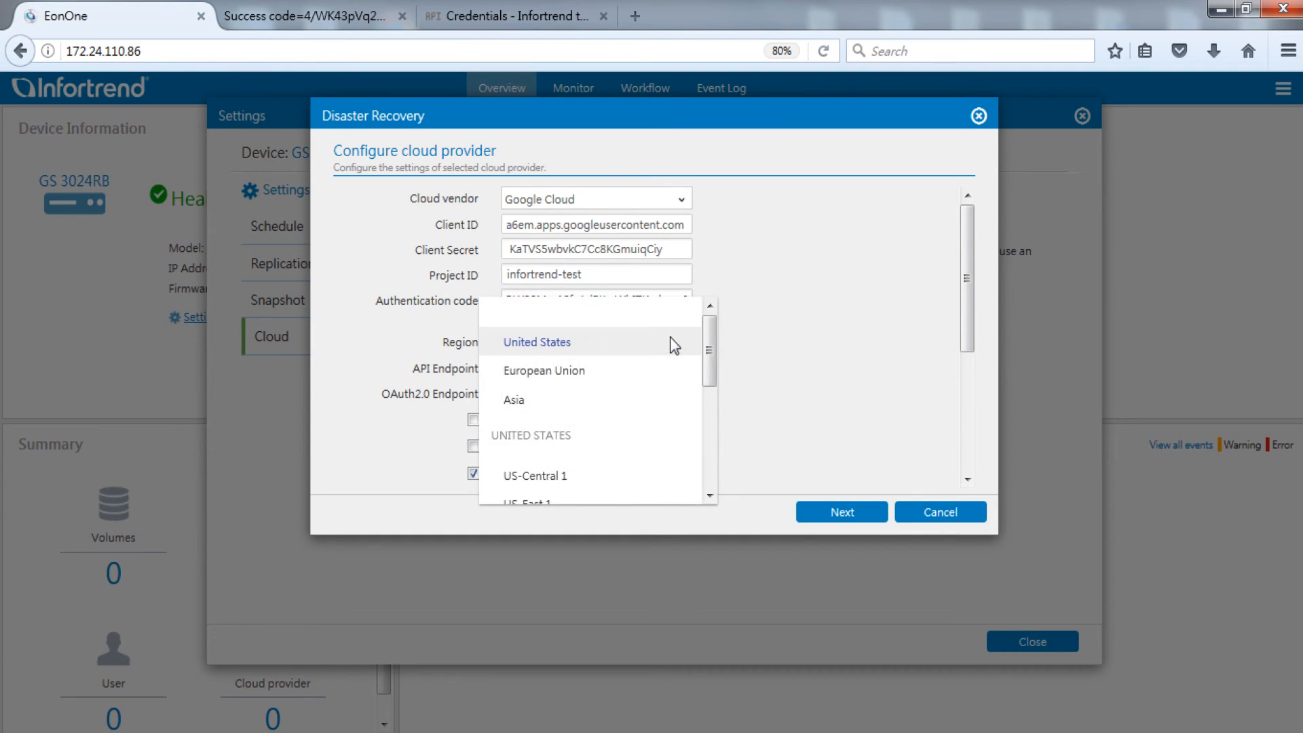
{"action": "left_click", "coordinate": [612, 401]}
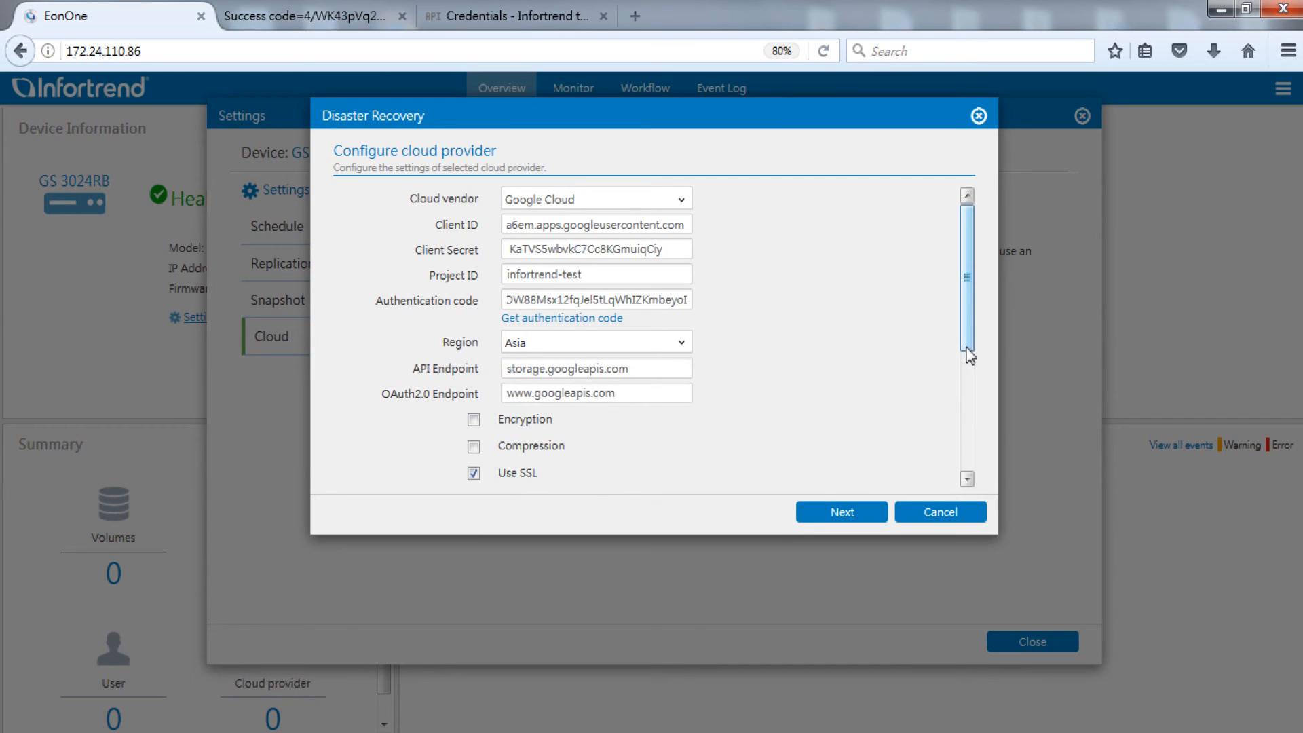
{"action": "left_click_drag", "start_coordinate": [965, 349], "coordinate": [966, 454]}
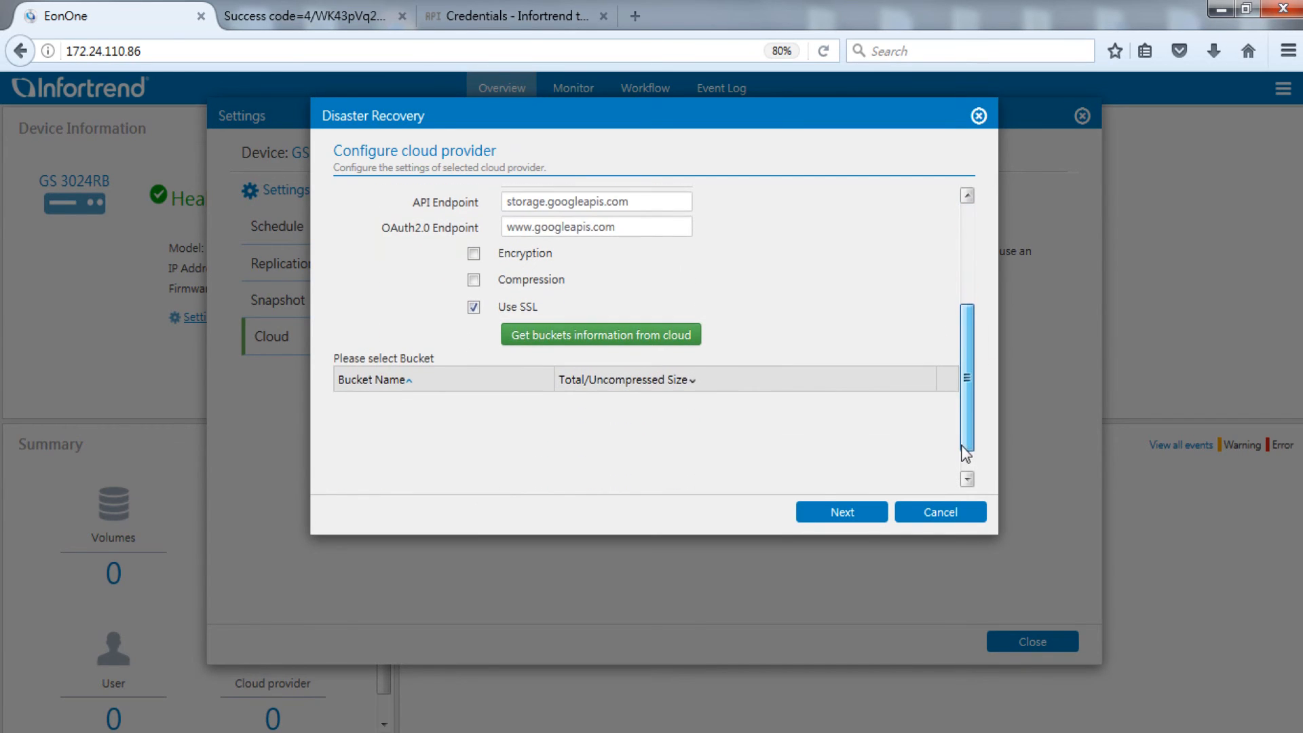
{"action": "left_click", "coordinate": [670, 336]}
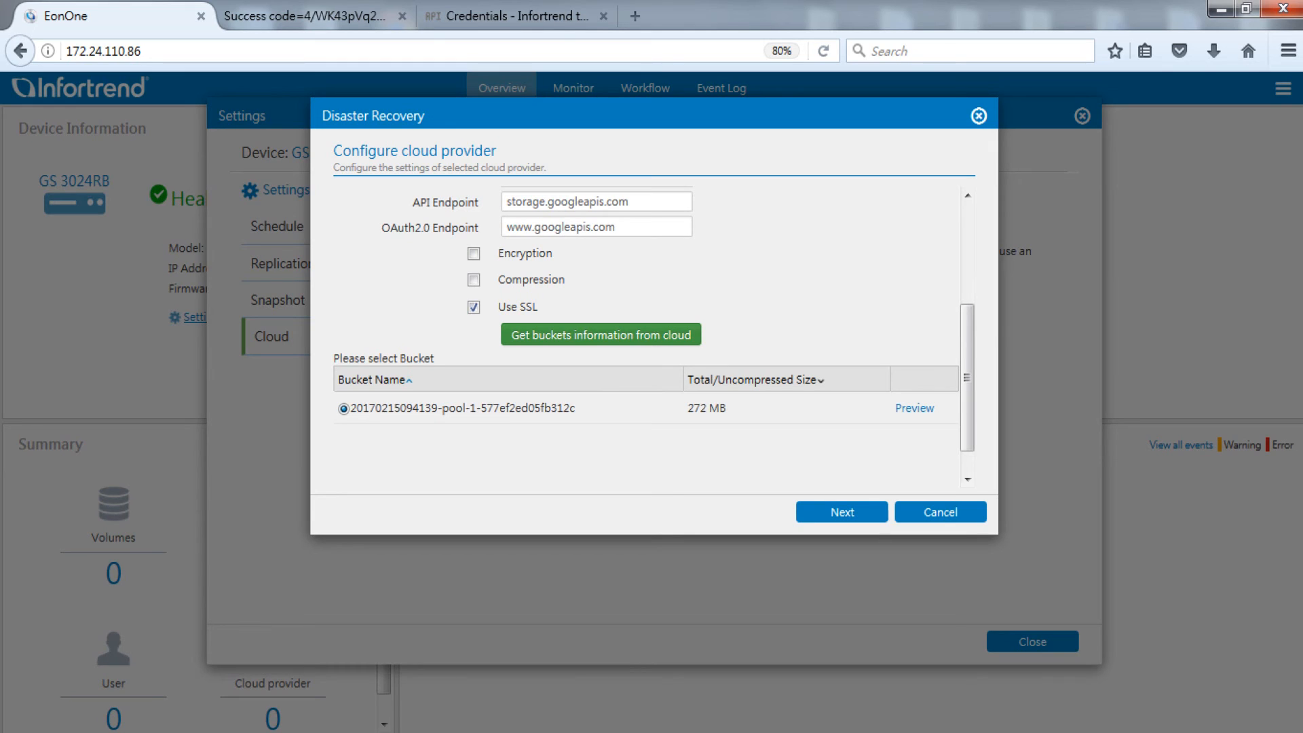
Preview the volume and snapshot images in the selected bucket, expanding Volume_1 to check its snapshots
{"action": "left_click", "coordinate": [912, 408]}
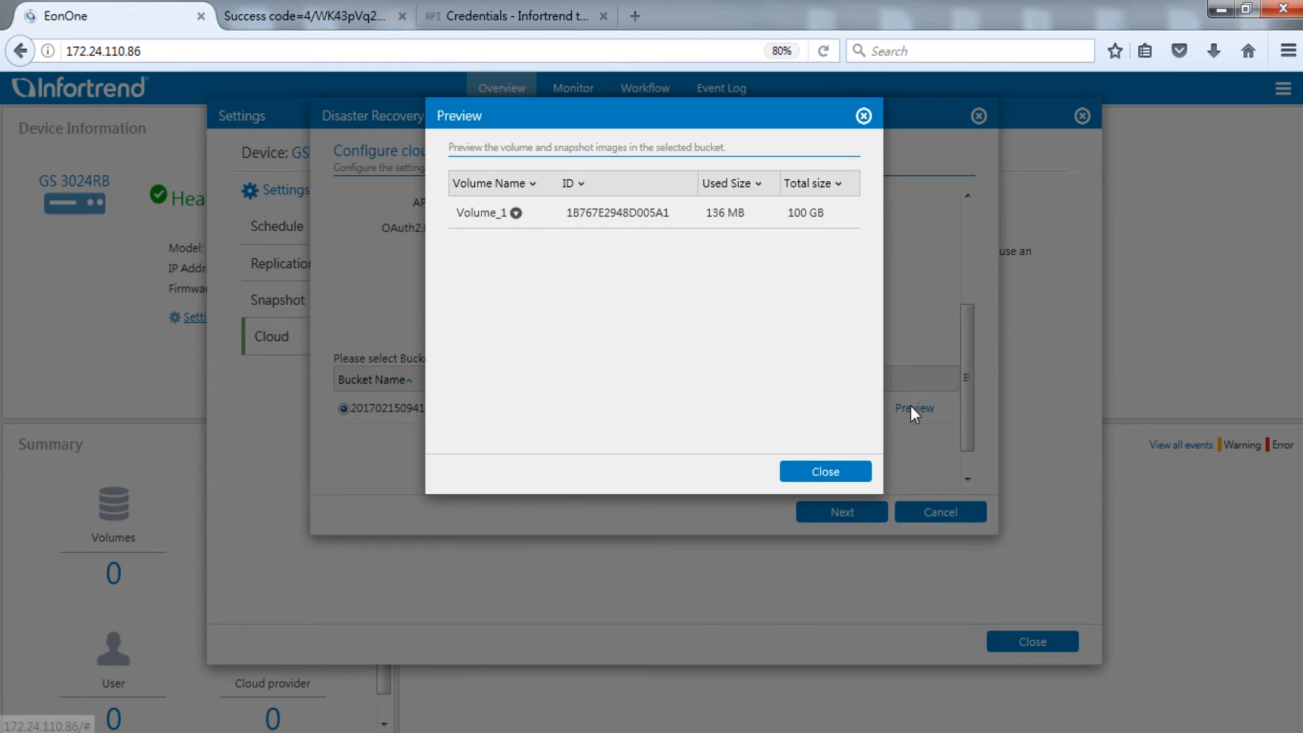
{"action": "left_click", "coordinate": [516, 213]}
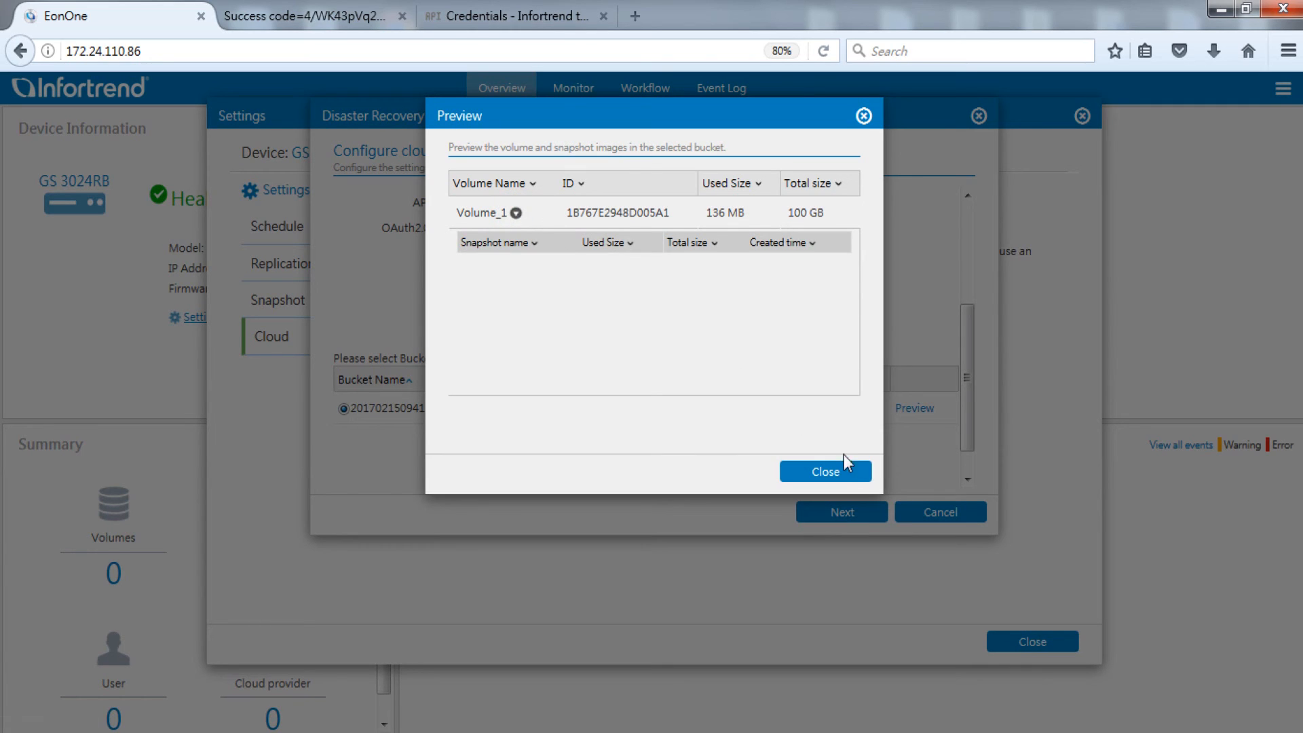
{"action": "left_click", "coordinate": [852, 474]}
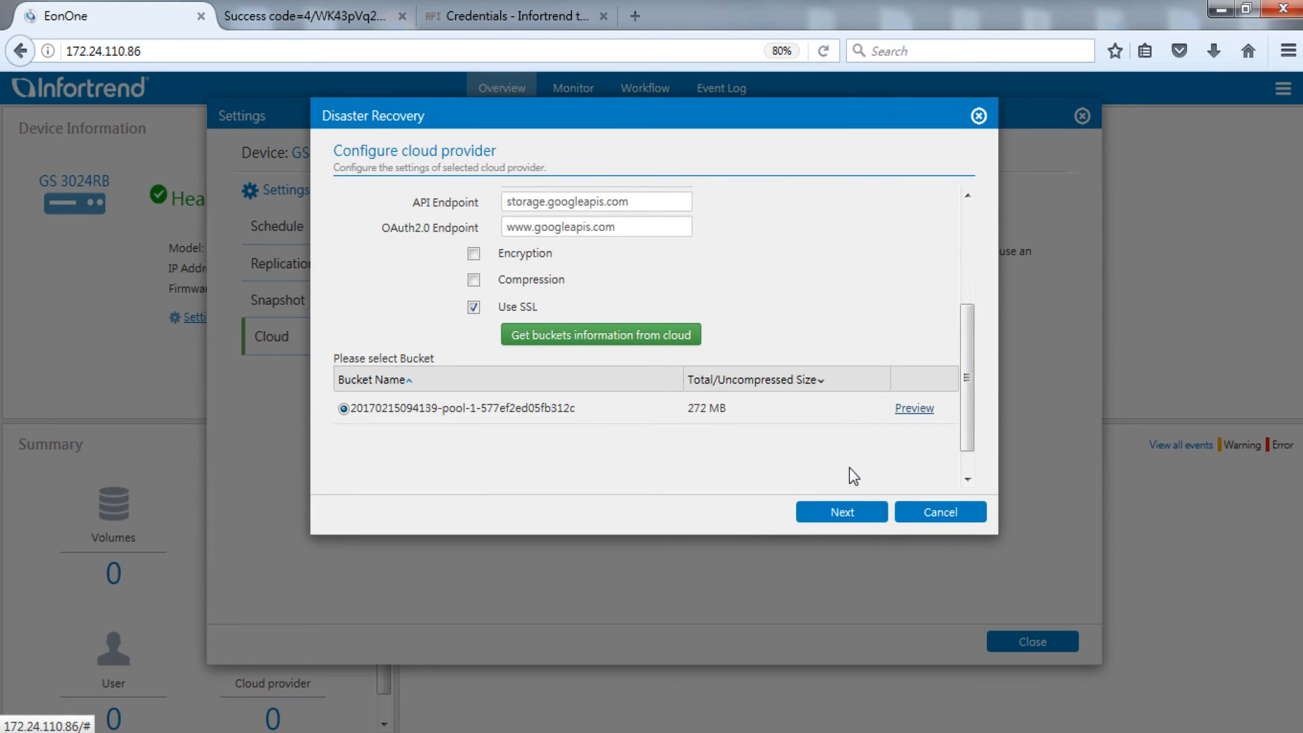
Proceed to the pool configuration and choose to create a new pool for disaster recovery, assigned to Slot A
{"action": "left_click", "coordinate": [878, 524]}
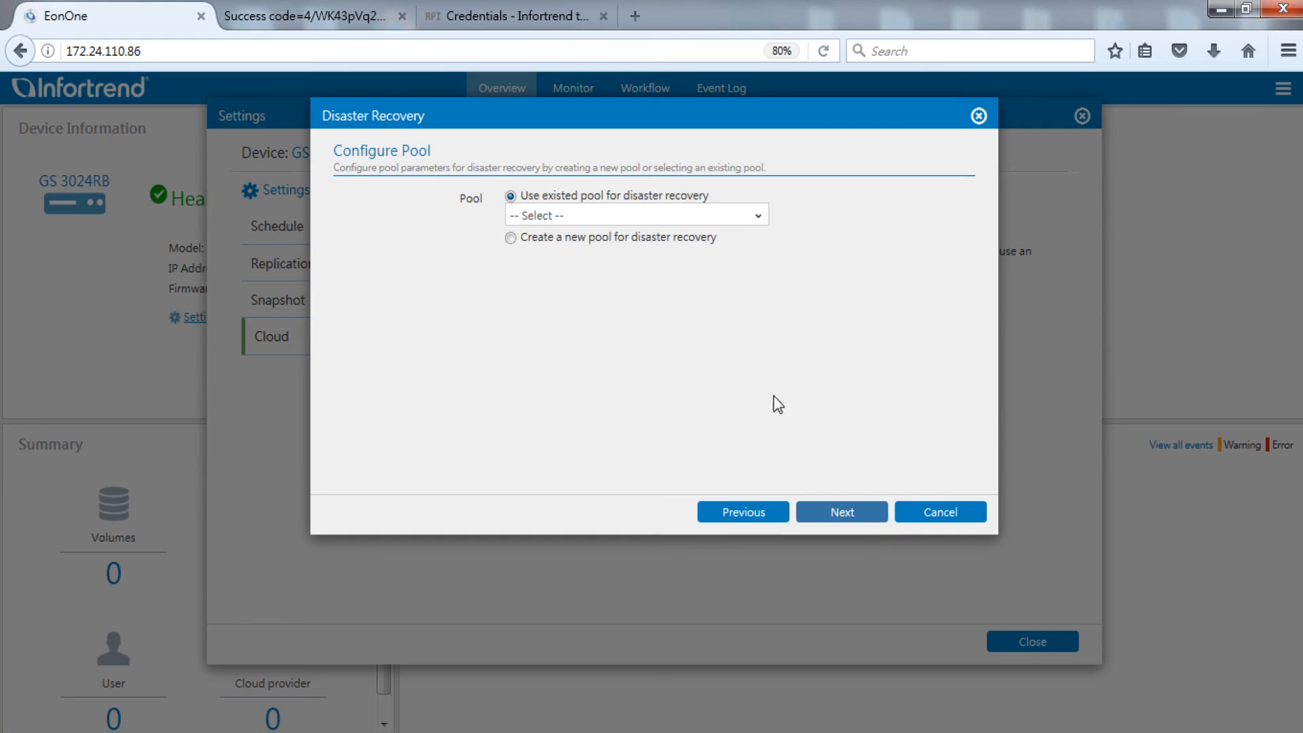
{"action": "left_click", "coordinate": [512, 239]}
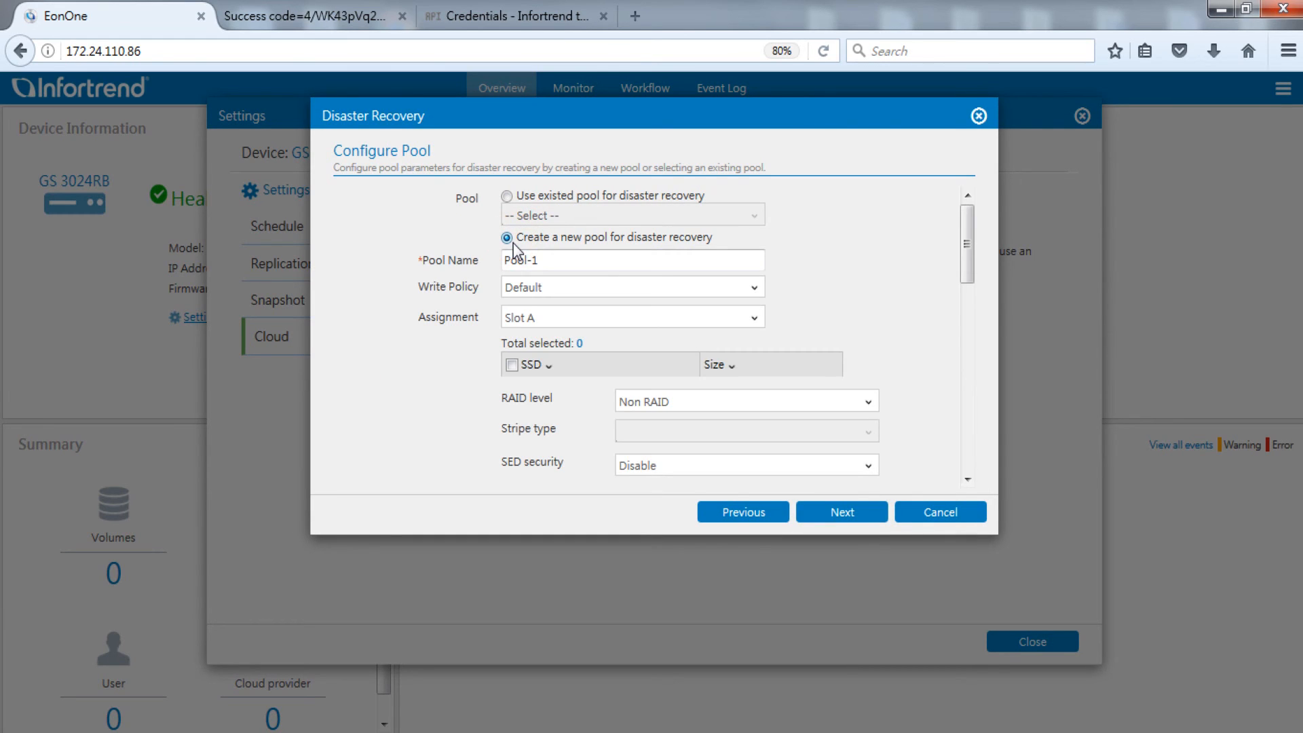
{"action": "left_click", "coordinate": [709, 319]}
{"action": "left_click", "coordinate": [708, 324]}
Select the drives in Slot5 to Slot8 for the new pool, set its RAID level to RAID 6, and accept the pool configuration
{"action": "scroll", "coordinate": [946, 305], "scroll_direction": "down", "scroll_amount": 8}
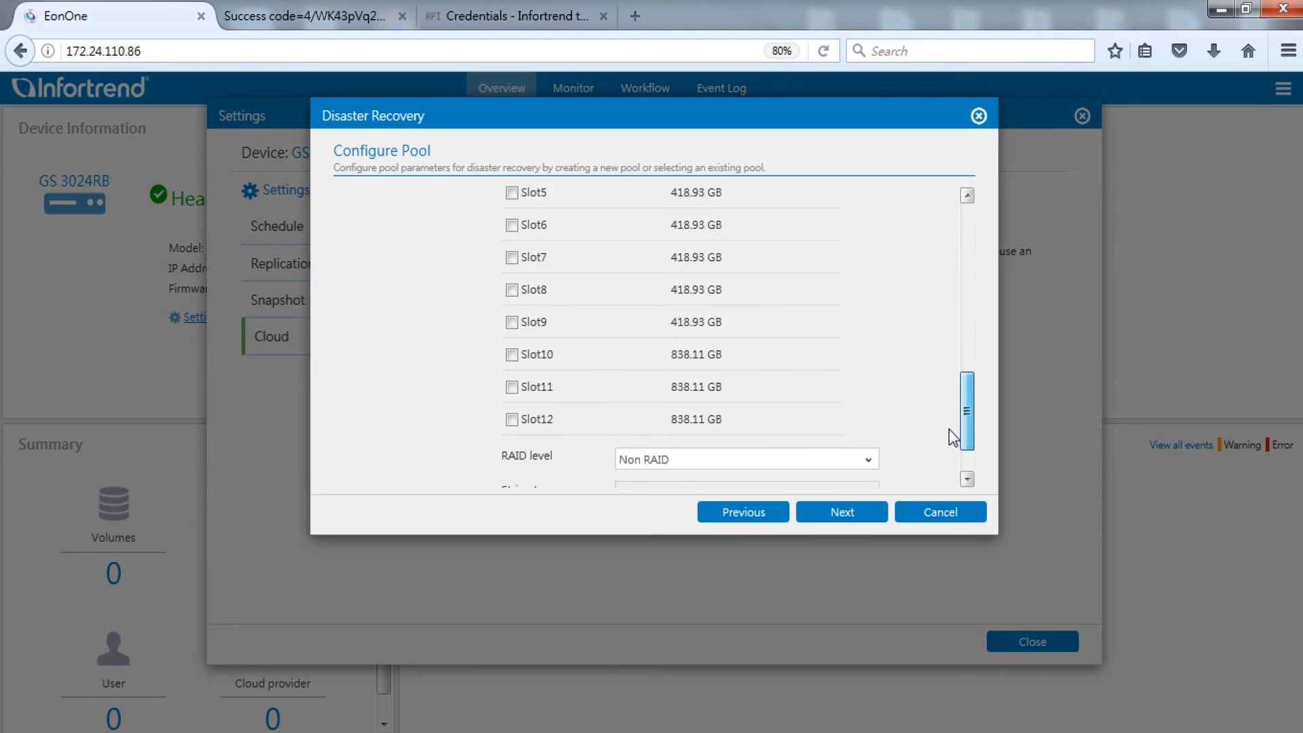
{"action": "scroll", "coordinate": [948, 418], "scroll_direction": "down", "scroll_amount": 2}
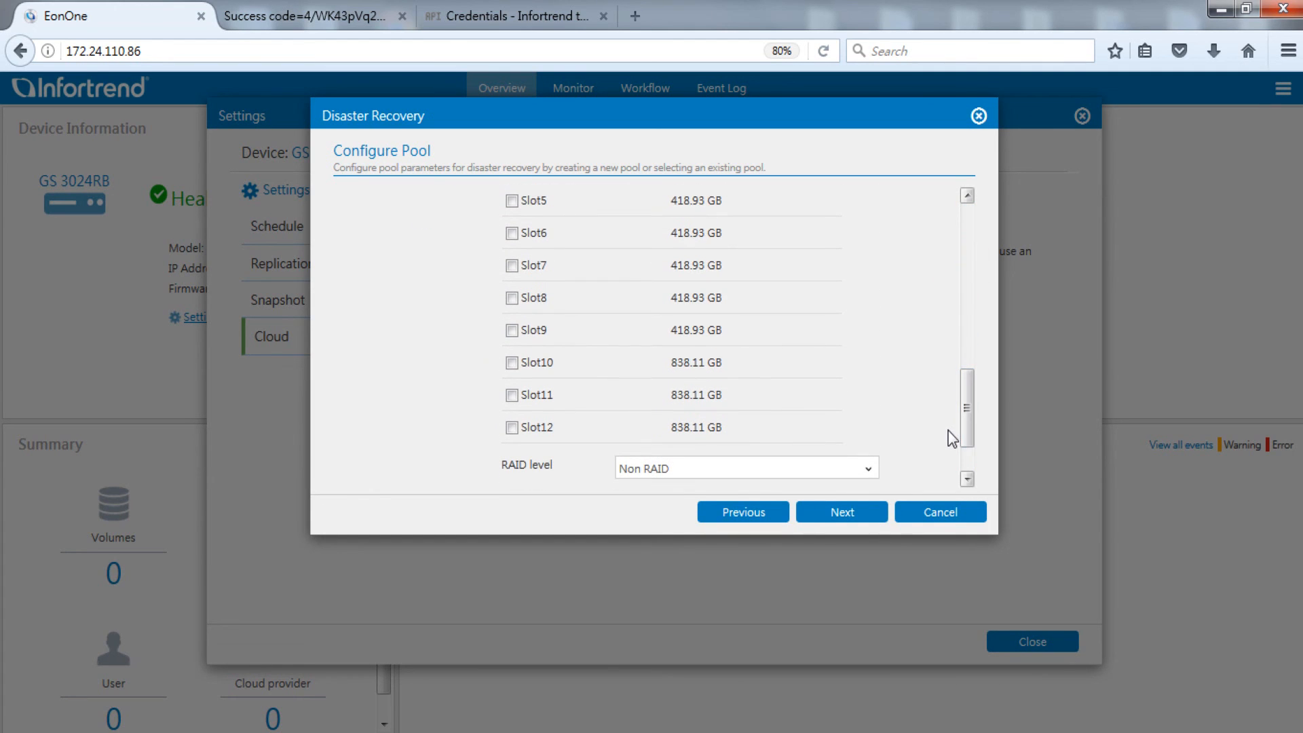
{"action": "left_click", "coordinate": [511, 202]}
{"action": "left_click", "coordinate": [512, 233]}
{"action": "left_click", "coordinate": [511, 265]}
{"action": "left_click", "coordinate": [511, 298]}
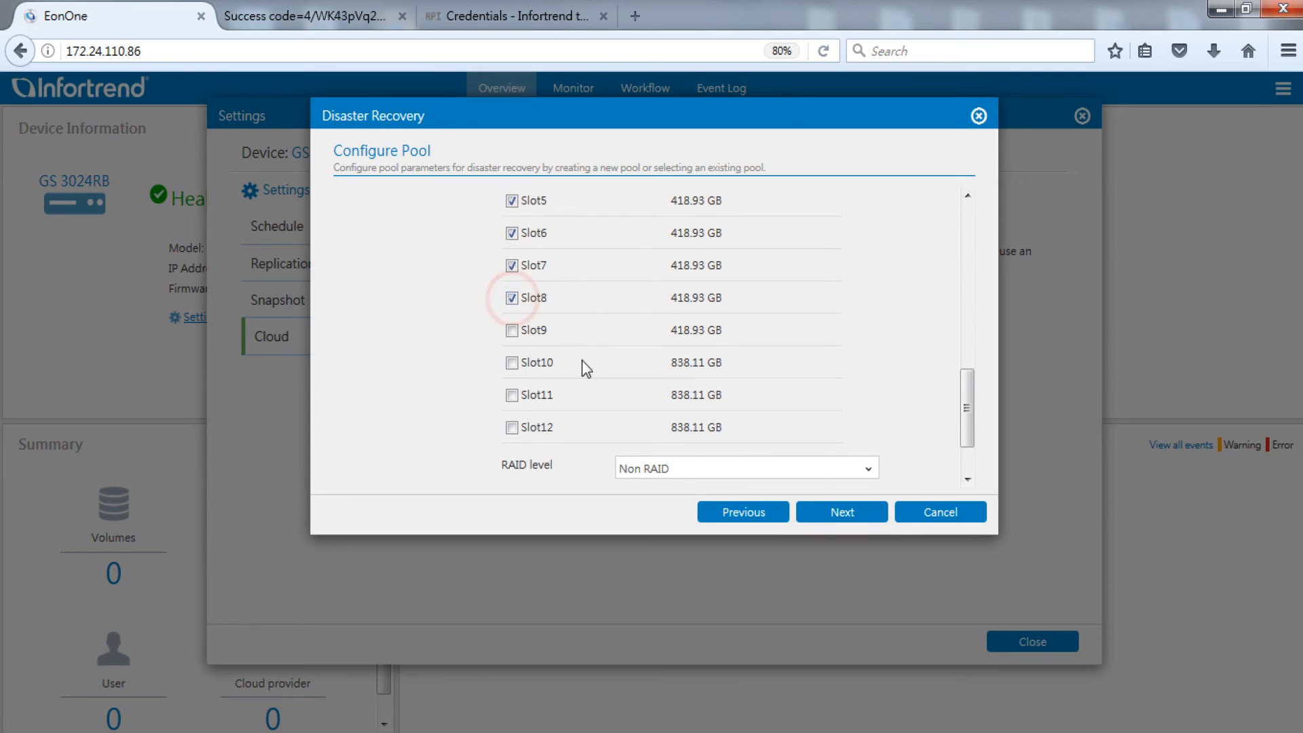
{"action": "left_click", "coordinate": [675, 468]}
{"action": "left_click", "coordinate": [664, 614]}
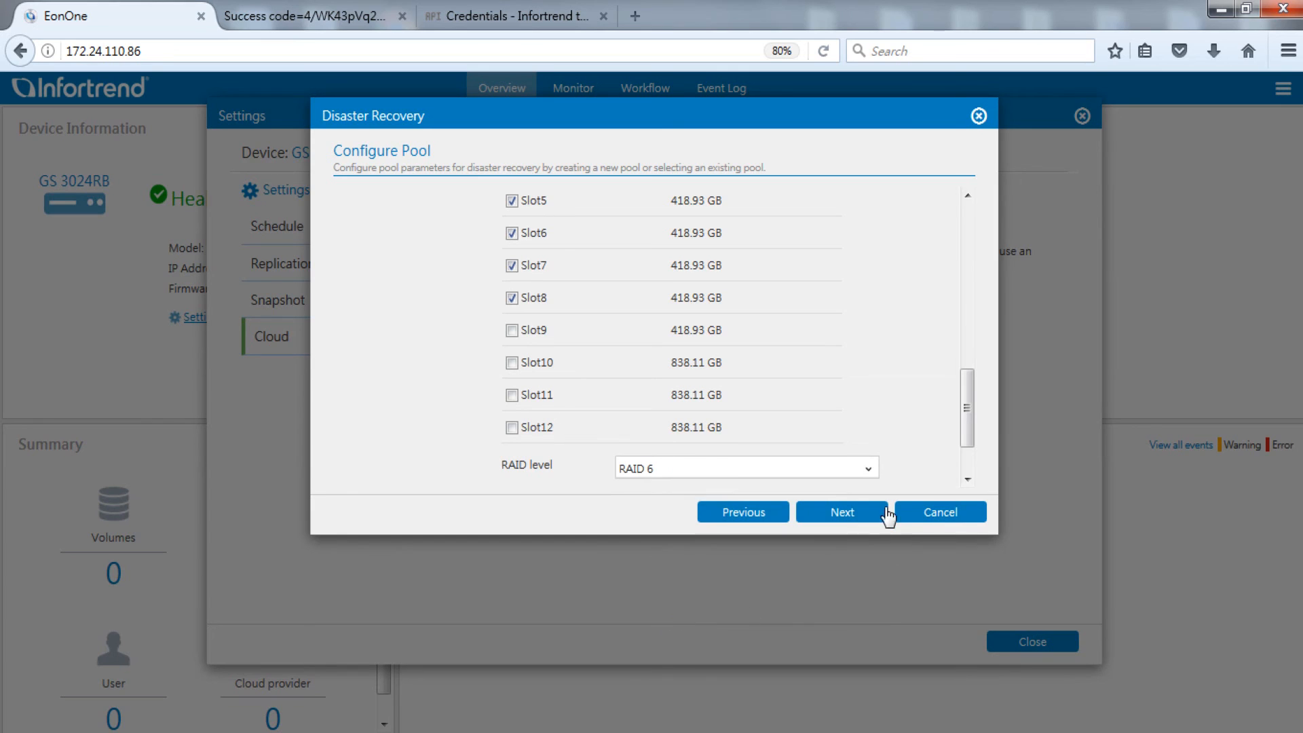
{"action": "left_click", "coordinate": [864, 514]}
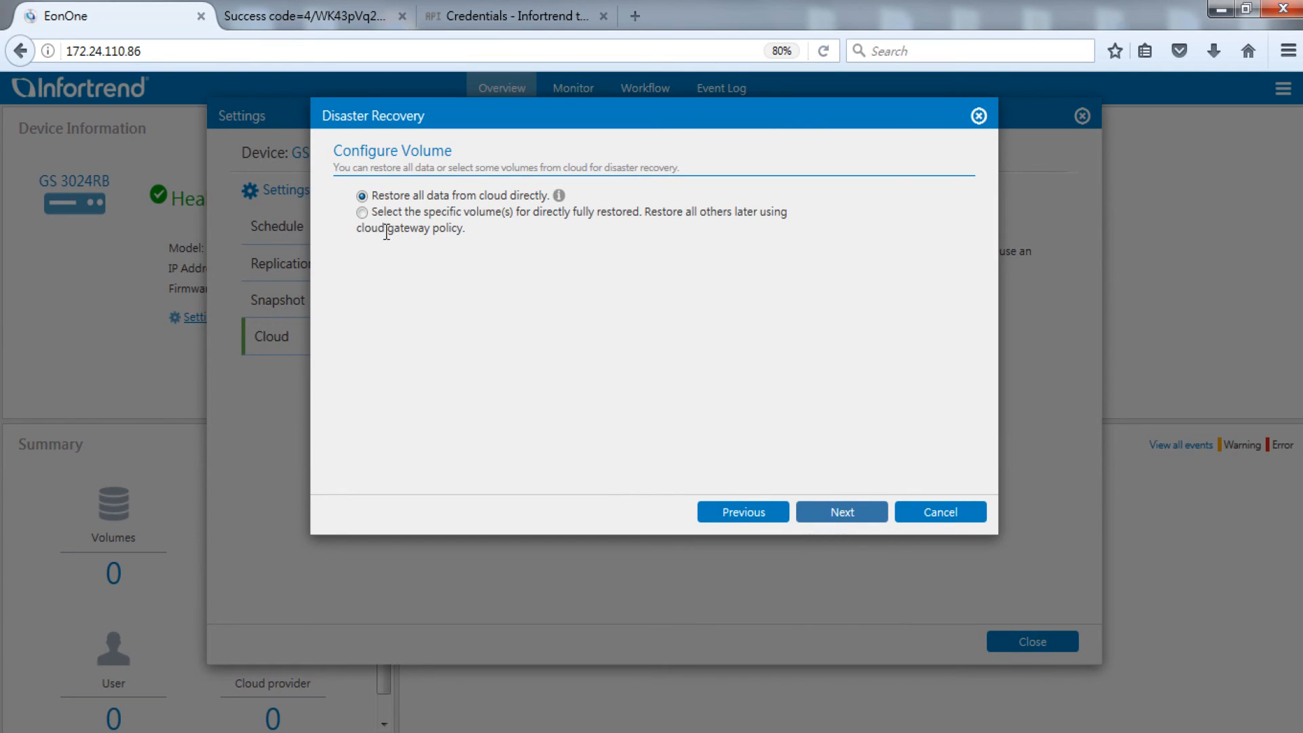
Choose only Volume_1 for direct full restoration, review the recovery summary, and run the disaster recovery through to completion
{"action": "left_click", "coordinate": [362, 213]}
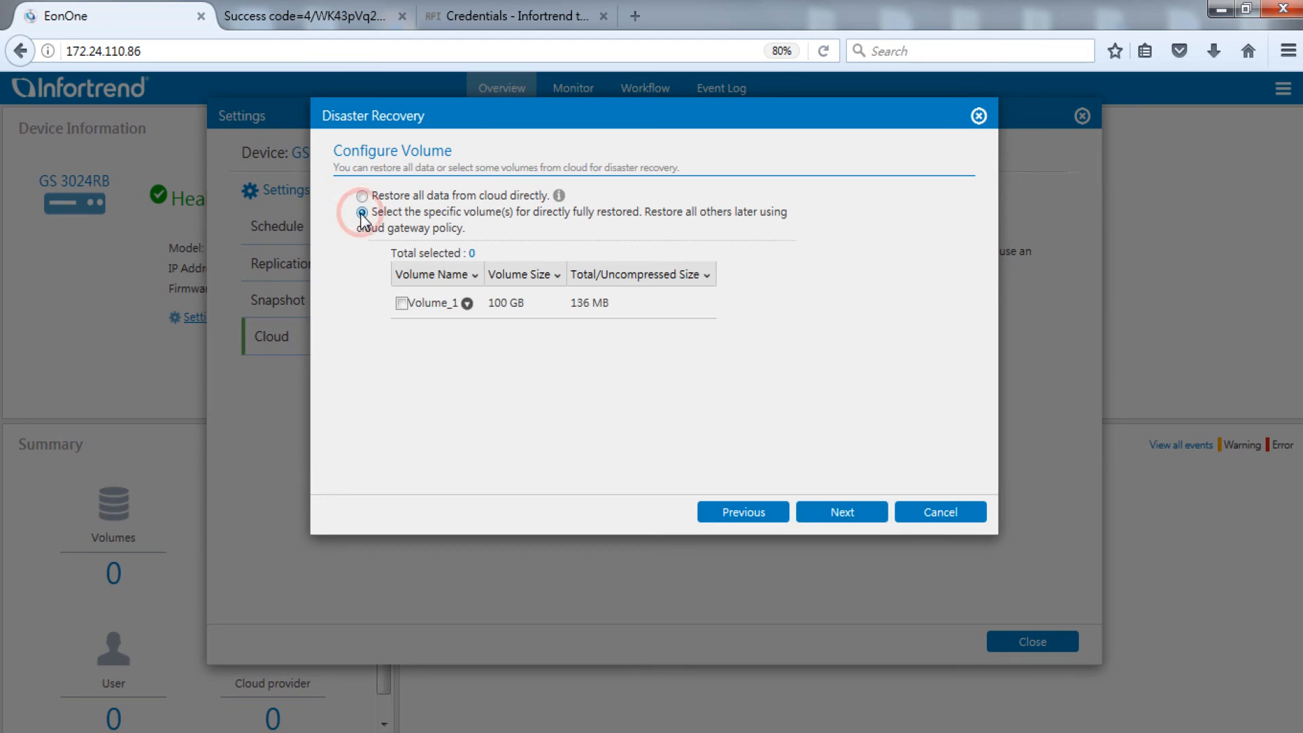
{"action": "left_click", "coordinate": [402, 303]}
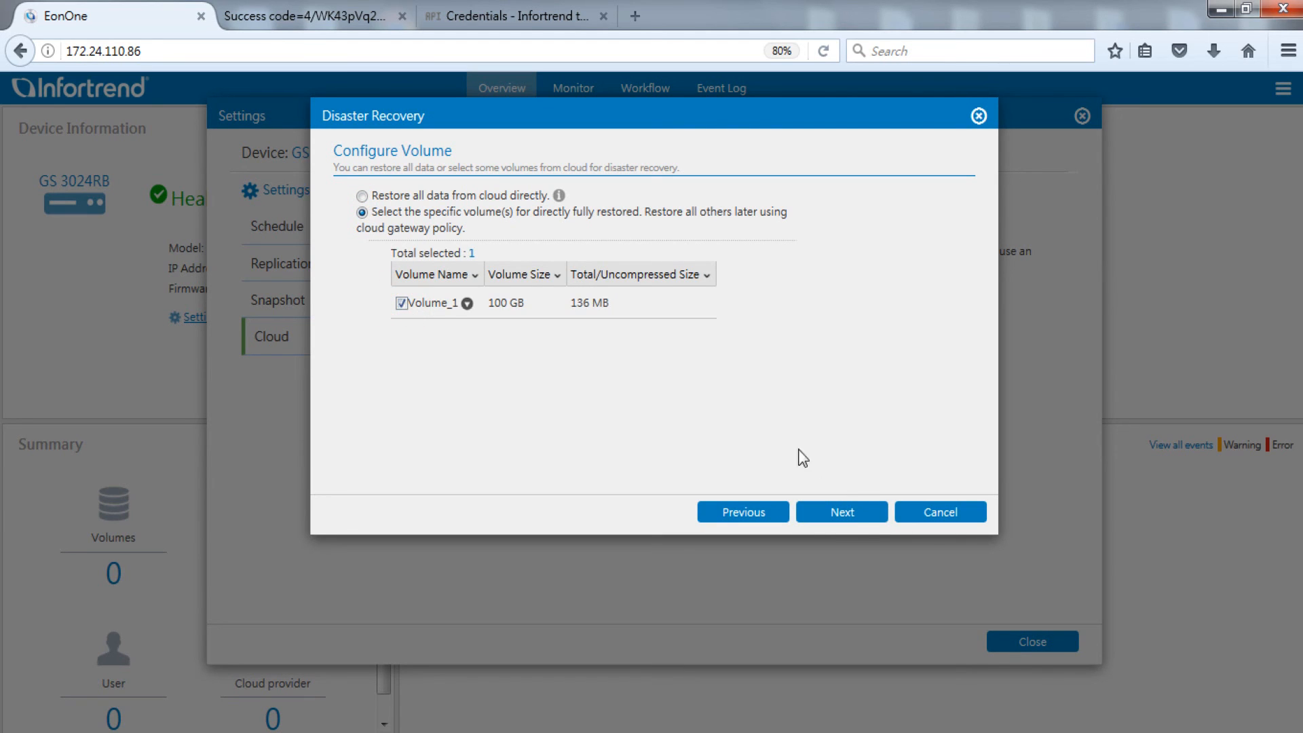
{"action": "left_click", "coordinate": [856, 514]}
{"action": "left_click", "coordinate": [965, 349]}
{"action": "left_click_drag", "start_coordinate": [965, 350], "coordinate": [952, 457]}
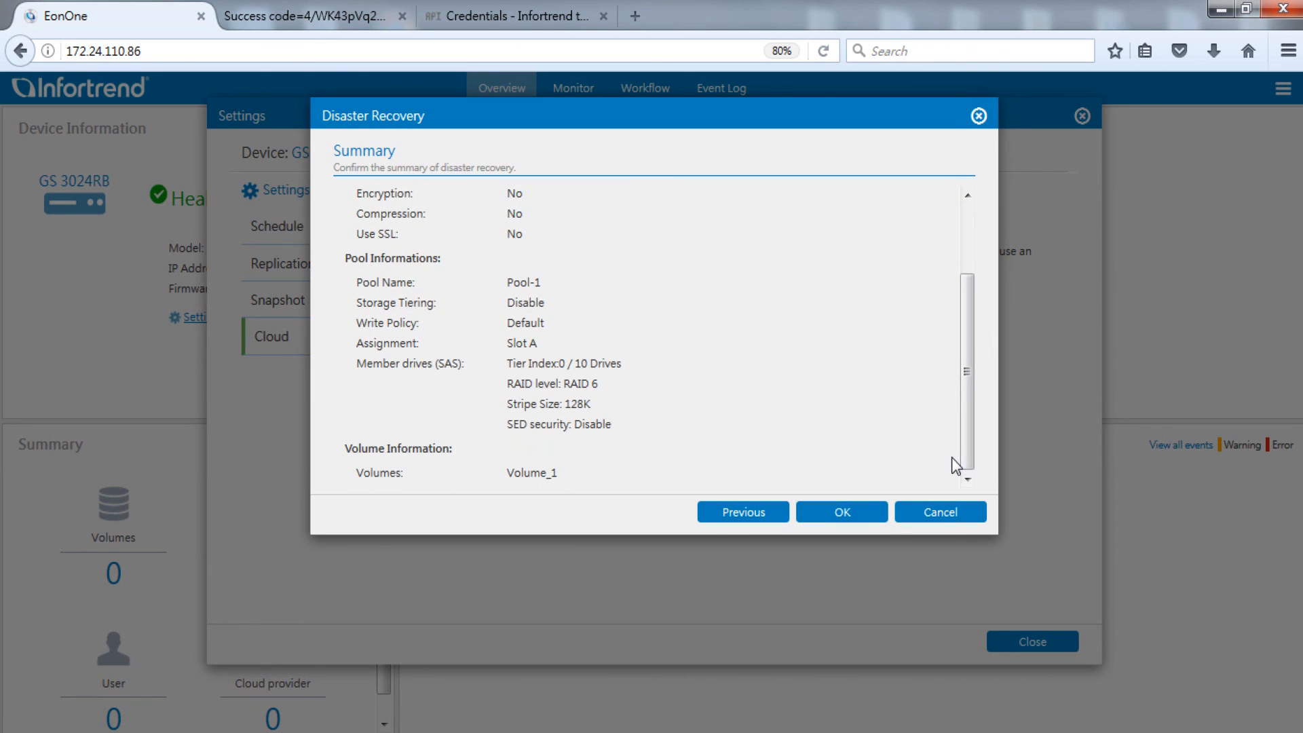
{"action": "left_click", "coordinate": [870, 513]}
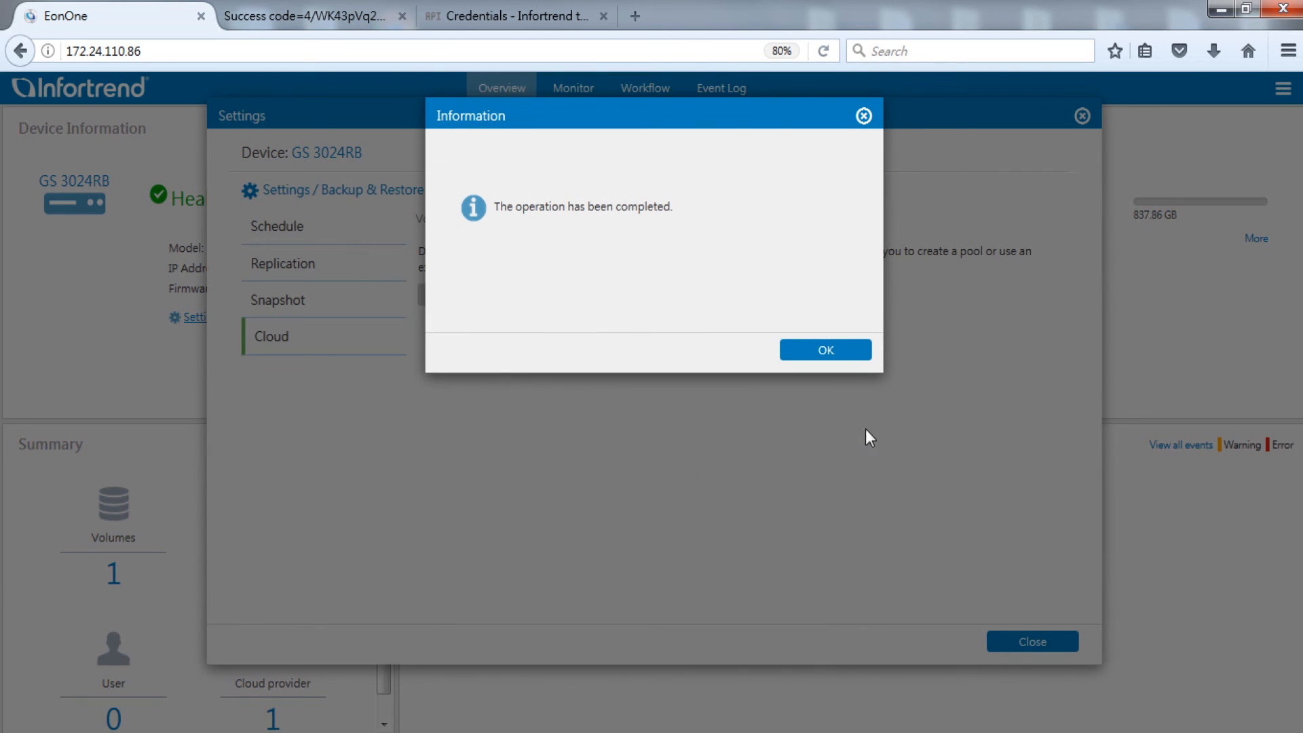
{"action": "left_click", "coordinate": [858, 355]}
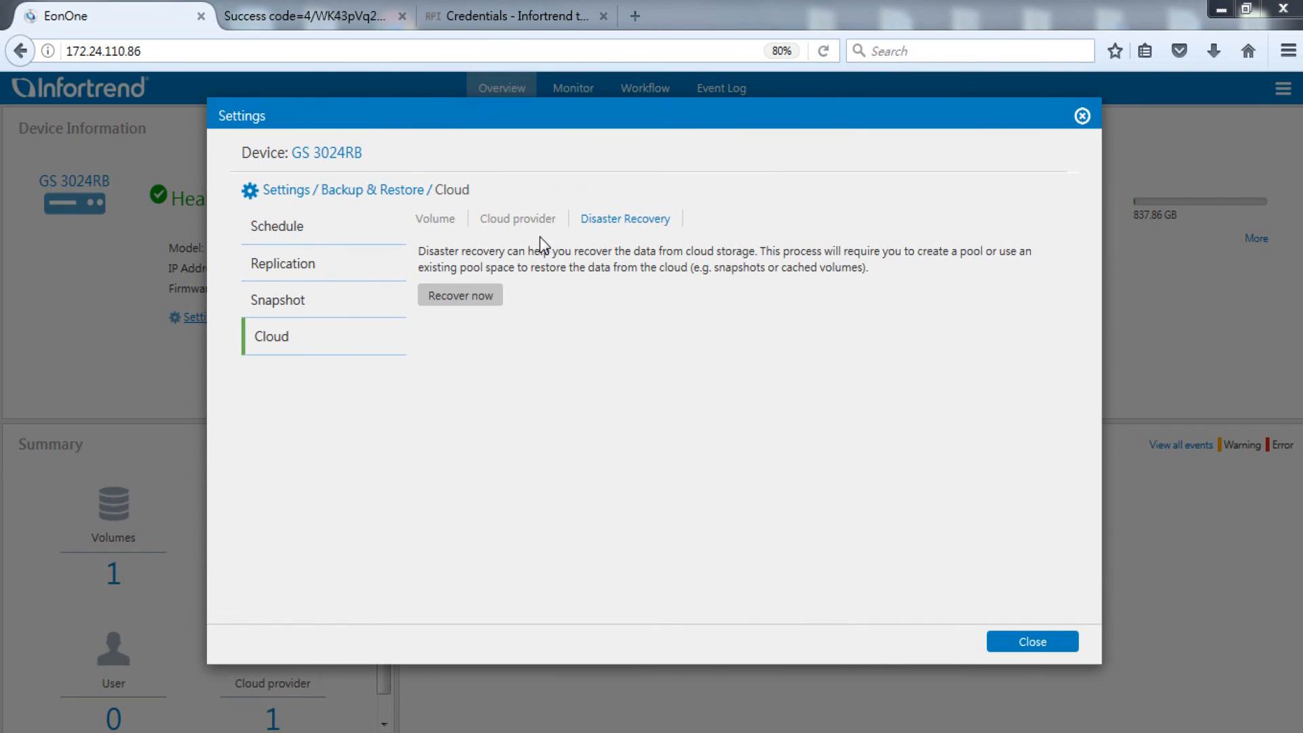
Check the restored cloud provider entry and the recovered volume in the cloud settings
{"action": "left_click", "coordinate": [536, 219]}
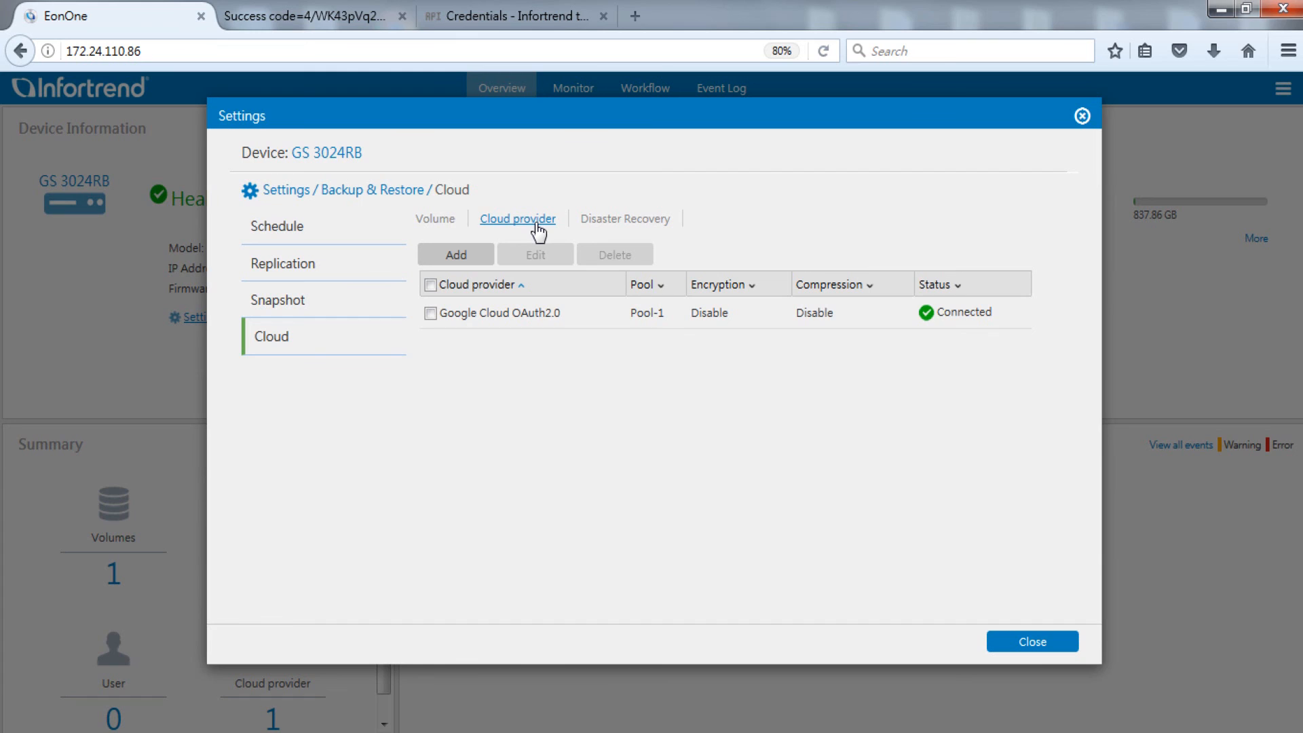
{"action": "left_click", "coordinate": [442, 220]}
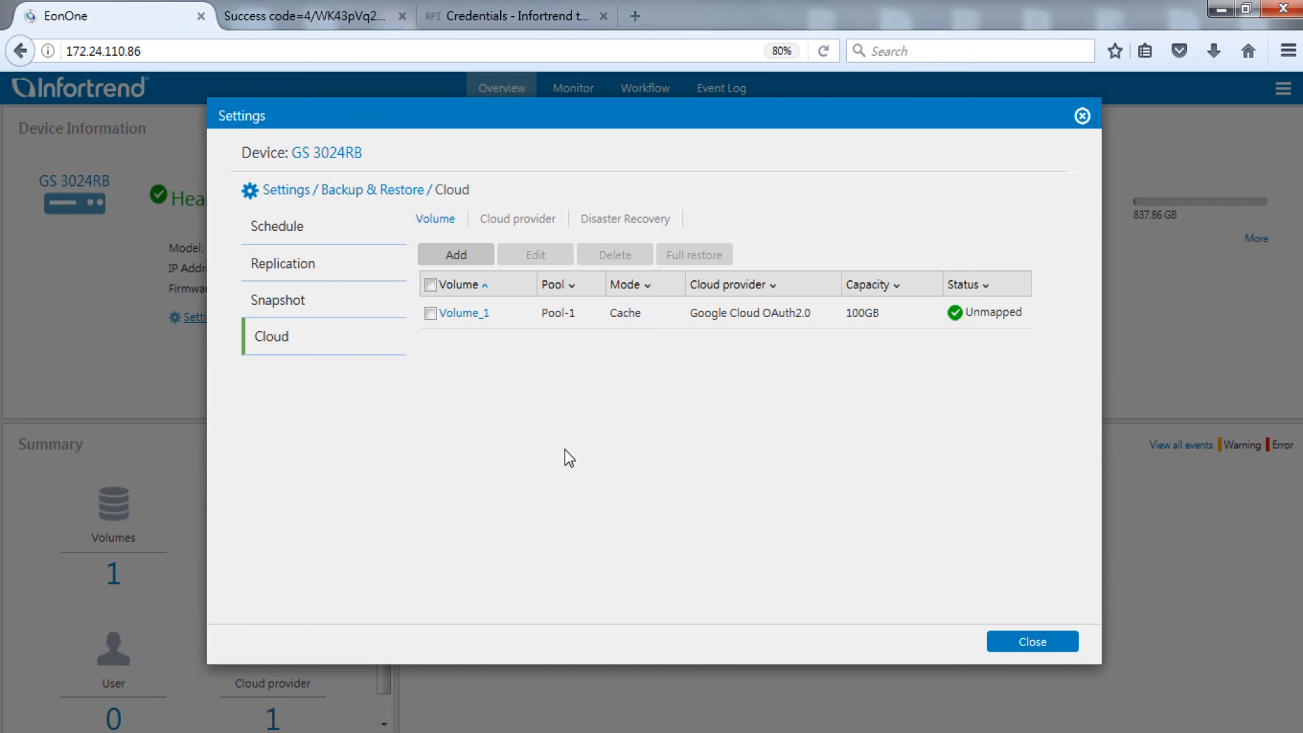
Create an automatic host LUN mapping for Volume_1 in the storage settings, using Fibre 8.0 Gbps
{"action": "left_click", "coordinate": [302, 189]}
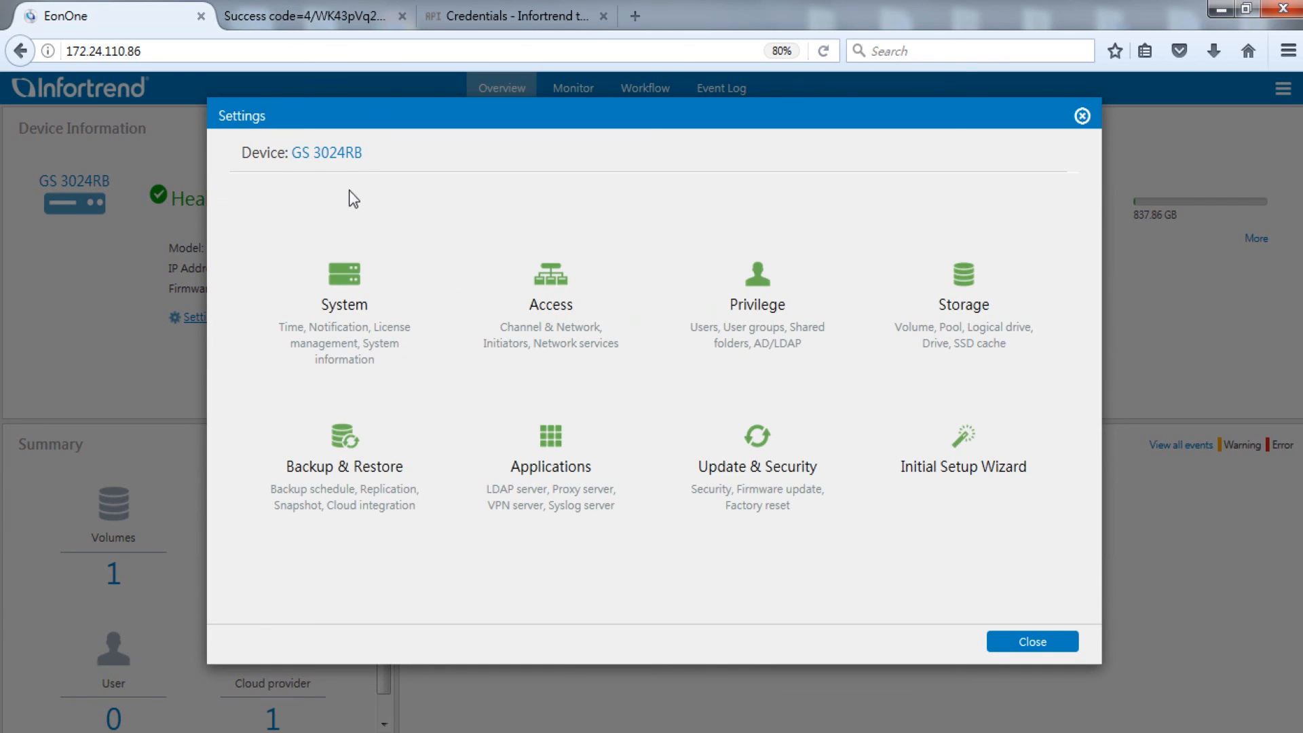
{"action": "left_click", "coordinate": [1014, 301]}
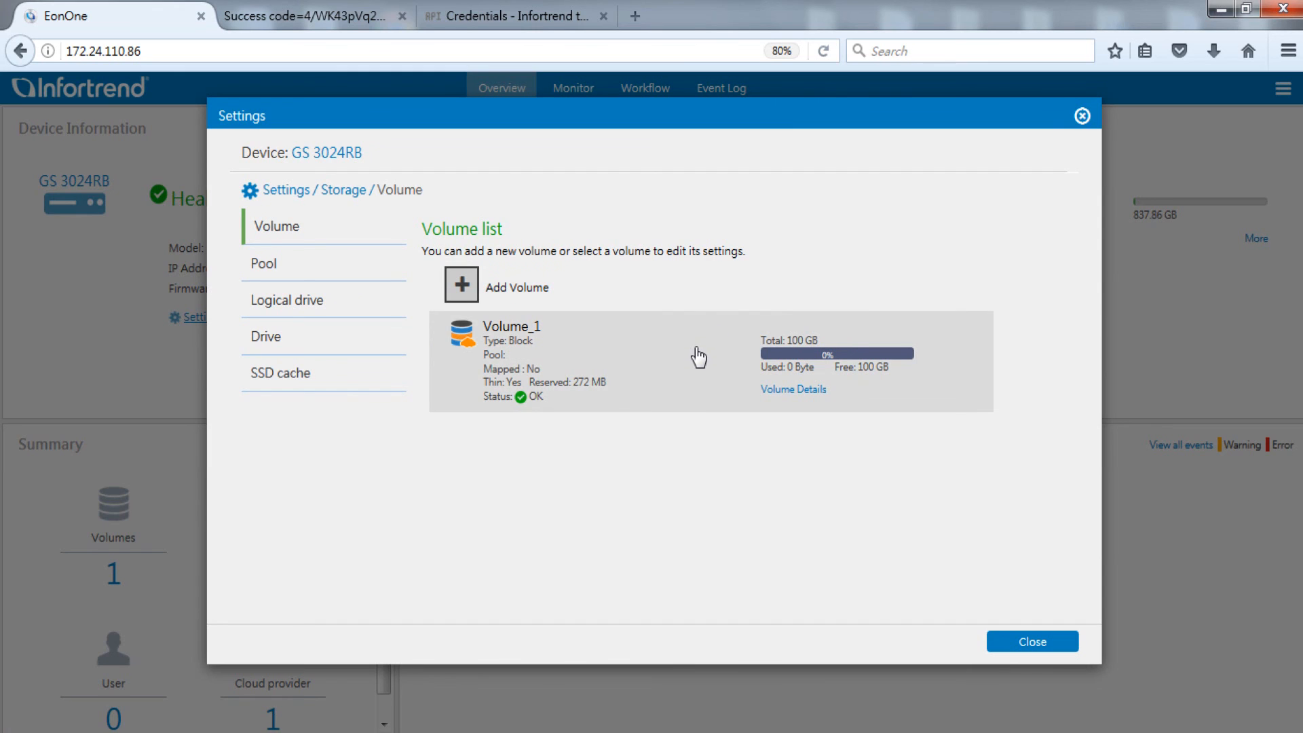
{"action": "left_click", "coordinate": [954, 372]}
{"action": "left_click", "coordinate": [885, 427]}
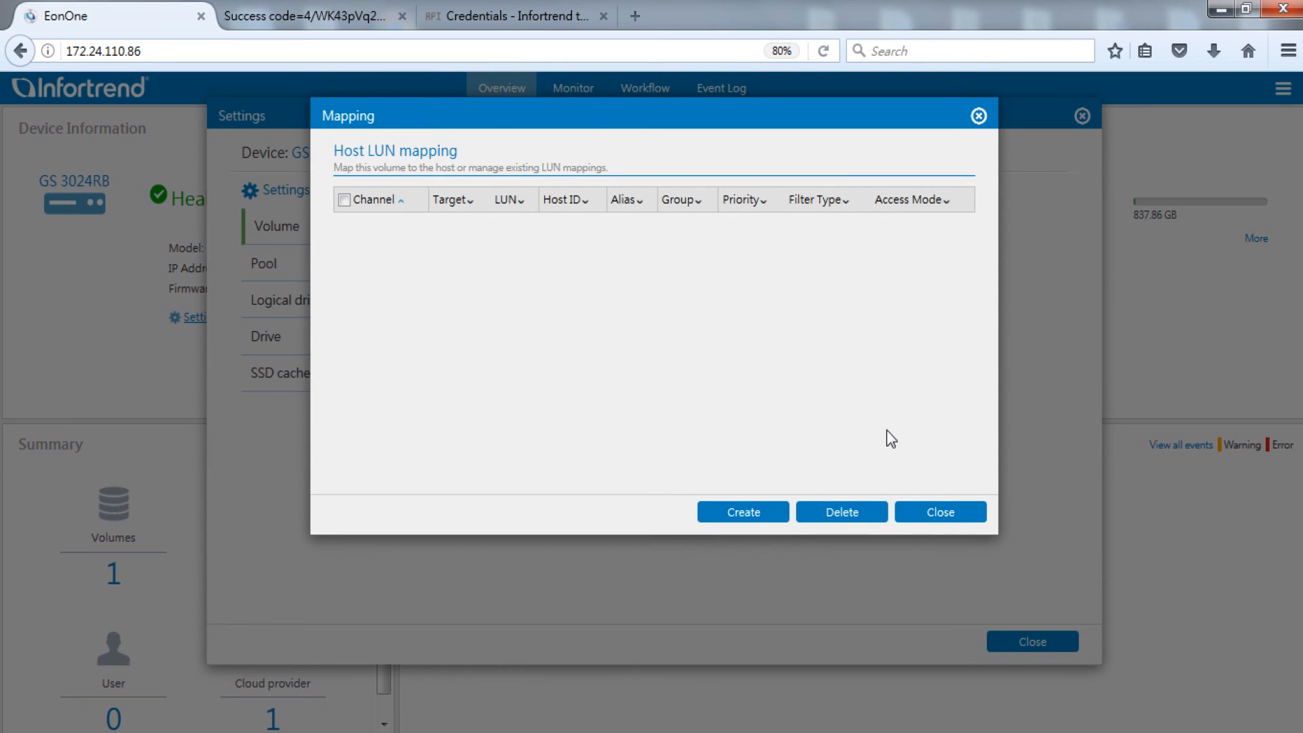
{"action": "left_click", "coordinate": [780, 511]}
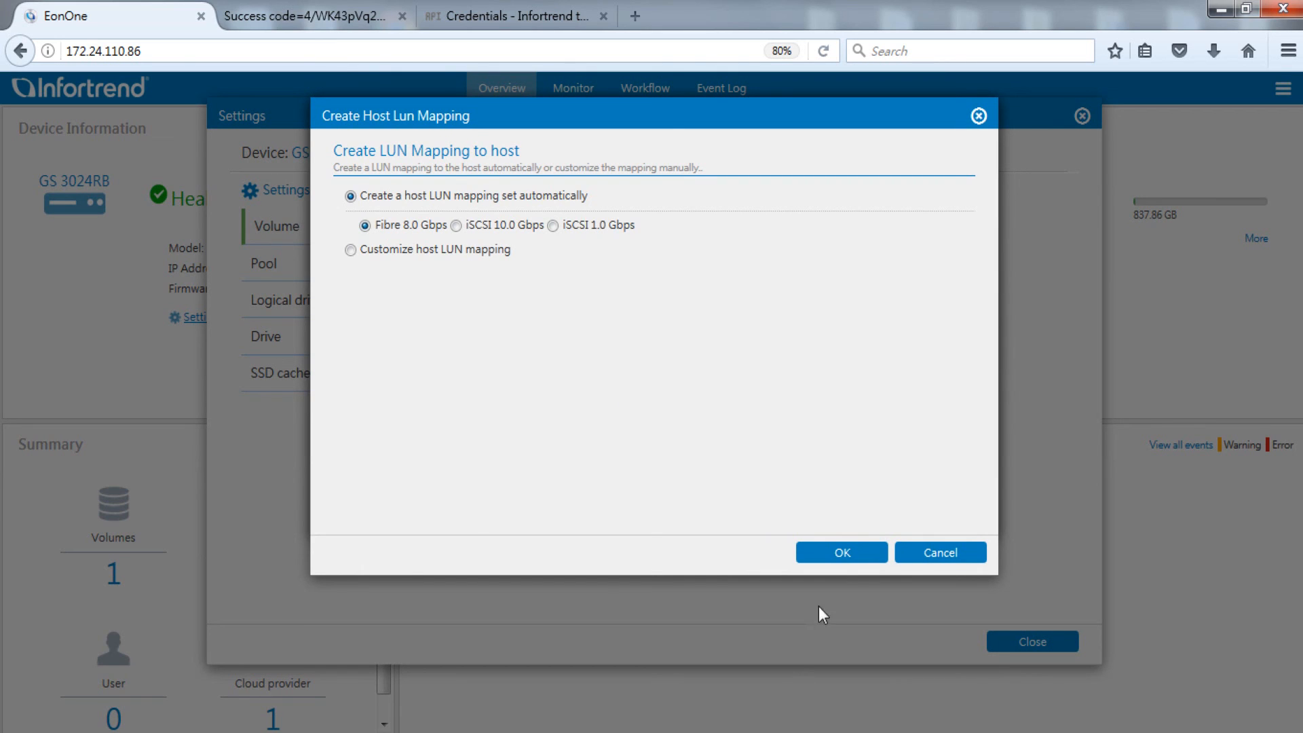
{"action": "left_click", "coordinate": [863, 552]}
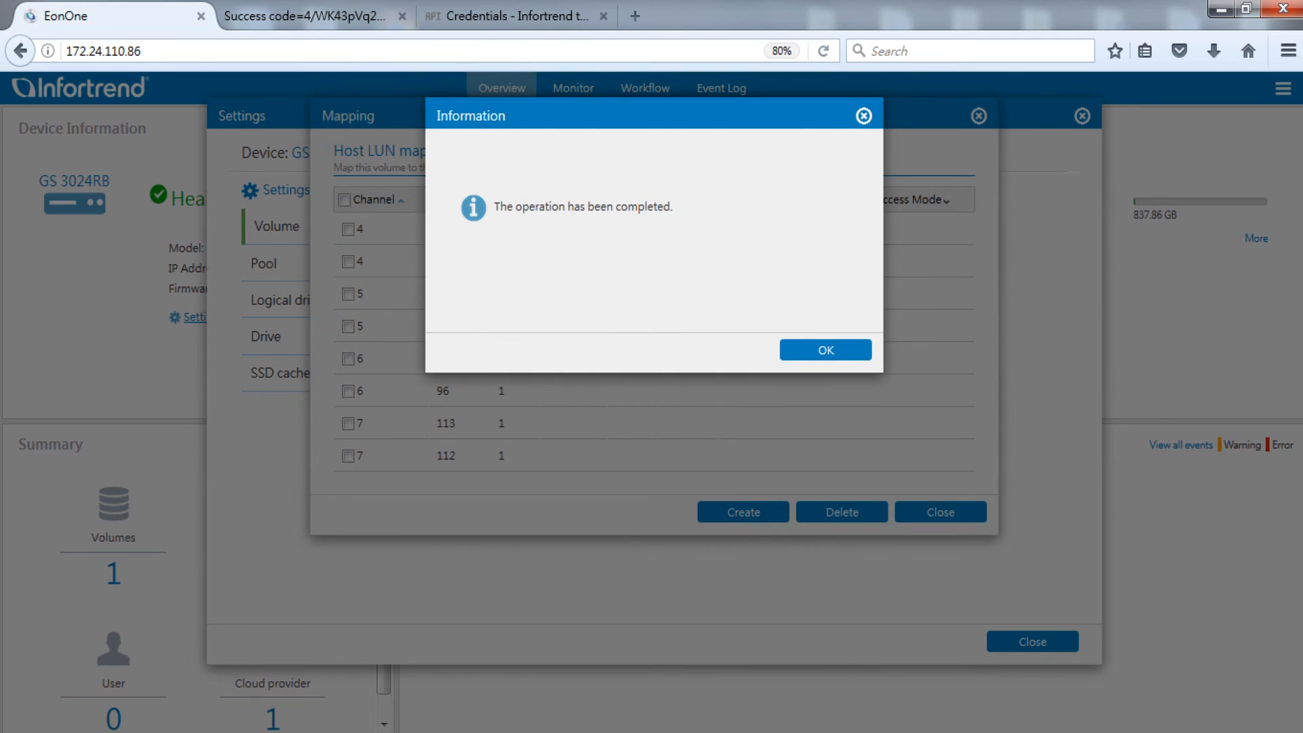
{"action": "left_click", "coordinate": [852, 352]}
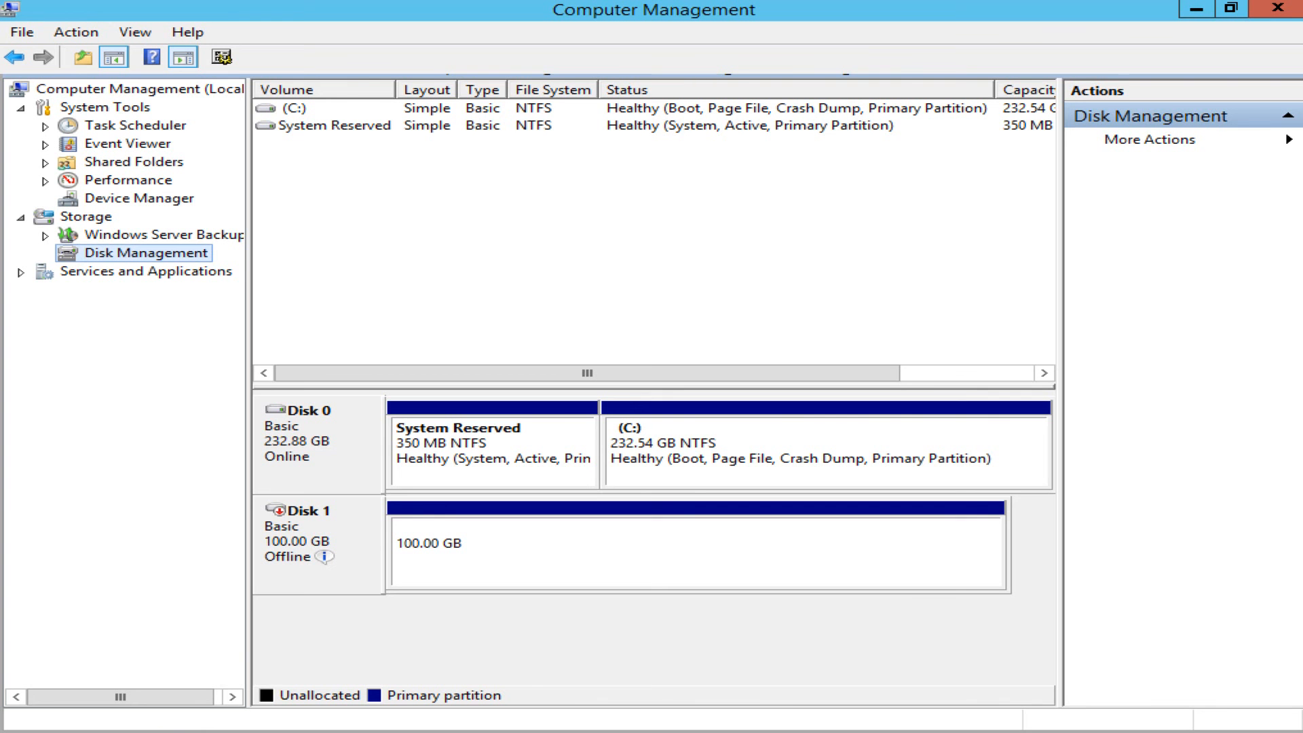
In the host's Computer Management, bring Disk 1 online, and open the text file Infortrend EonStor GS stored on New Volume (D:)
{"action": "right_click", "coordinate": [352, 565]}
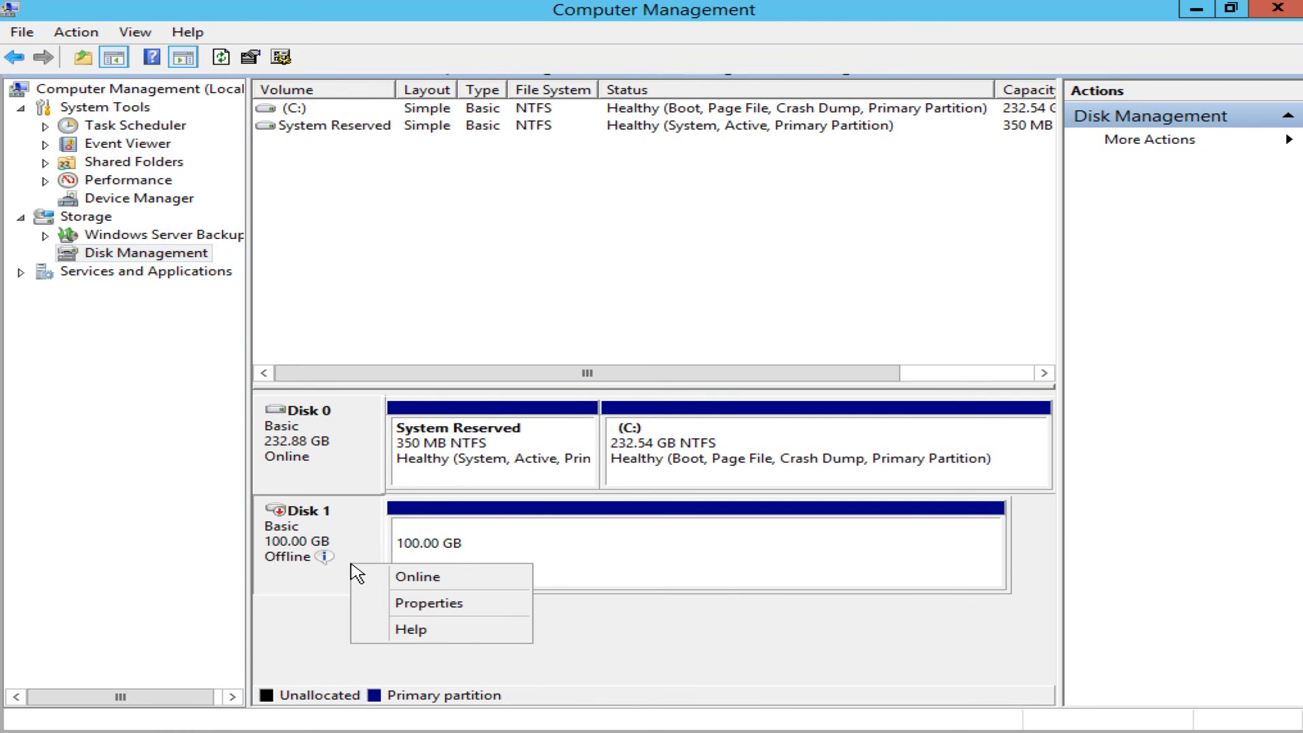
{"action": "left_click", "coordinate": [384, 579]}
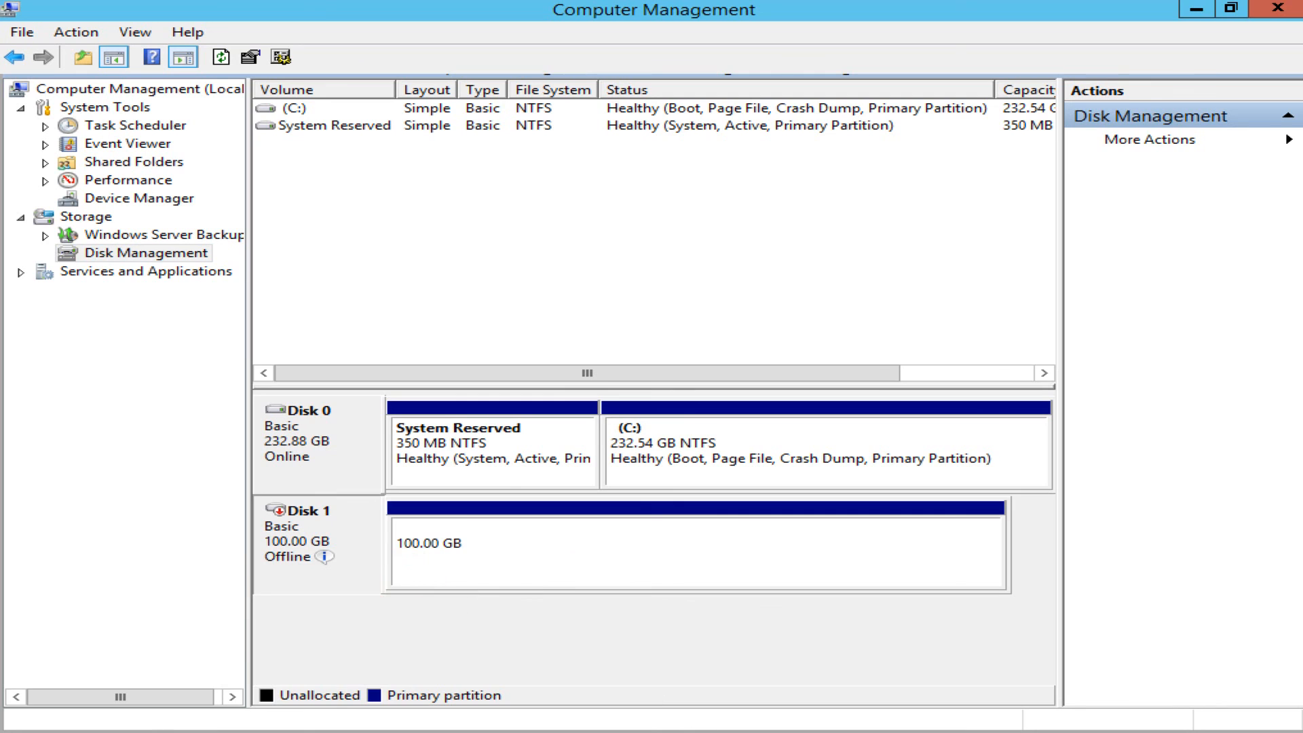
{"action": "key", "text": "super"}
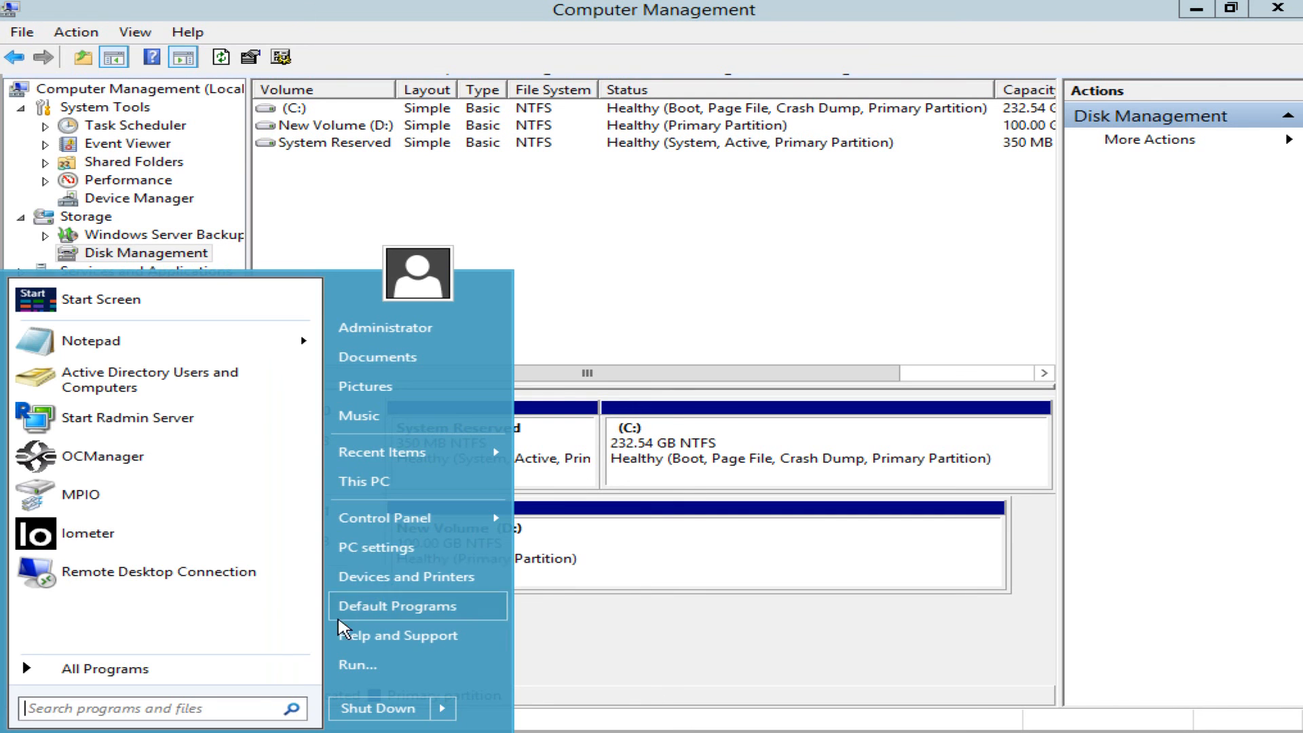
{"action": "left_click", "coordinate": [399, 481]}
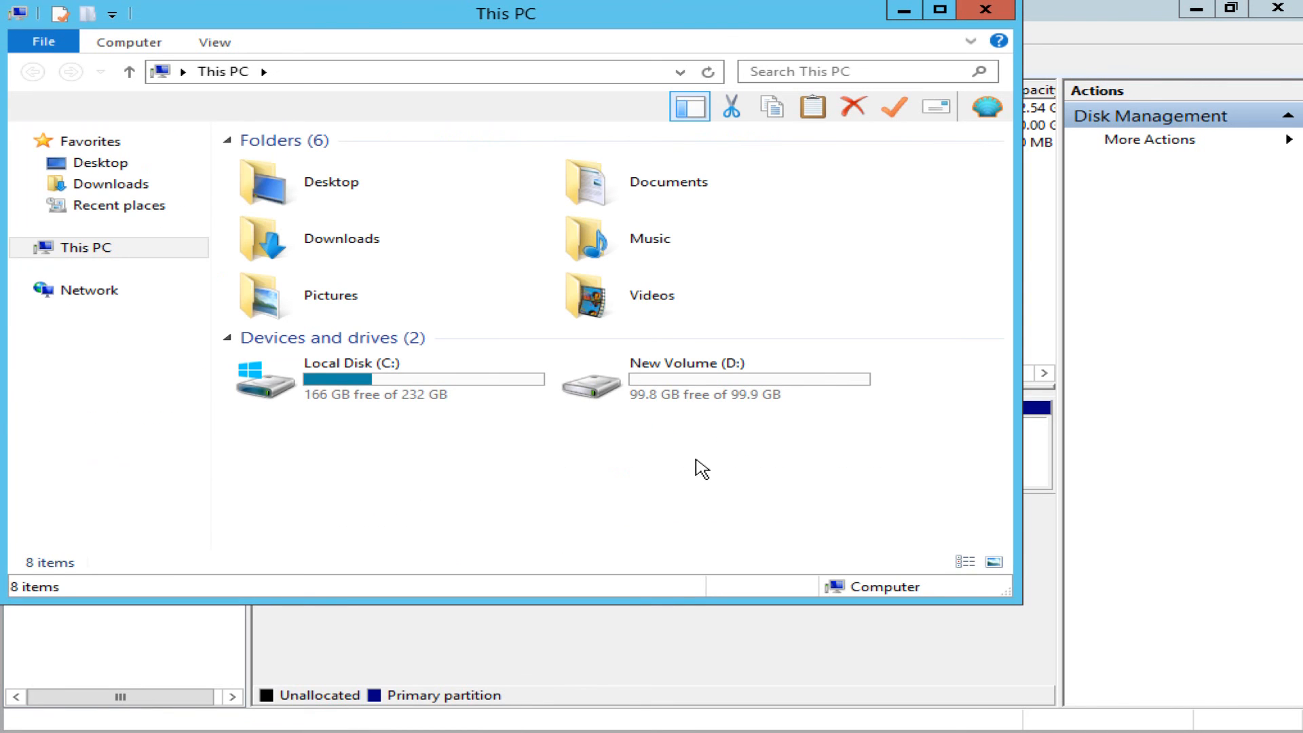
{"action": "double_click", "coordinate": [722, 393]}
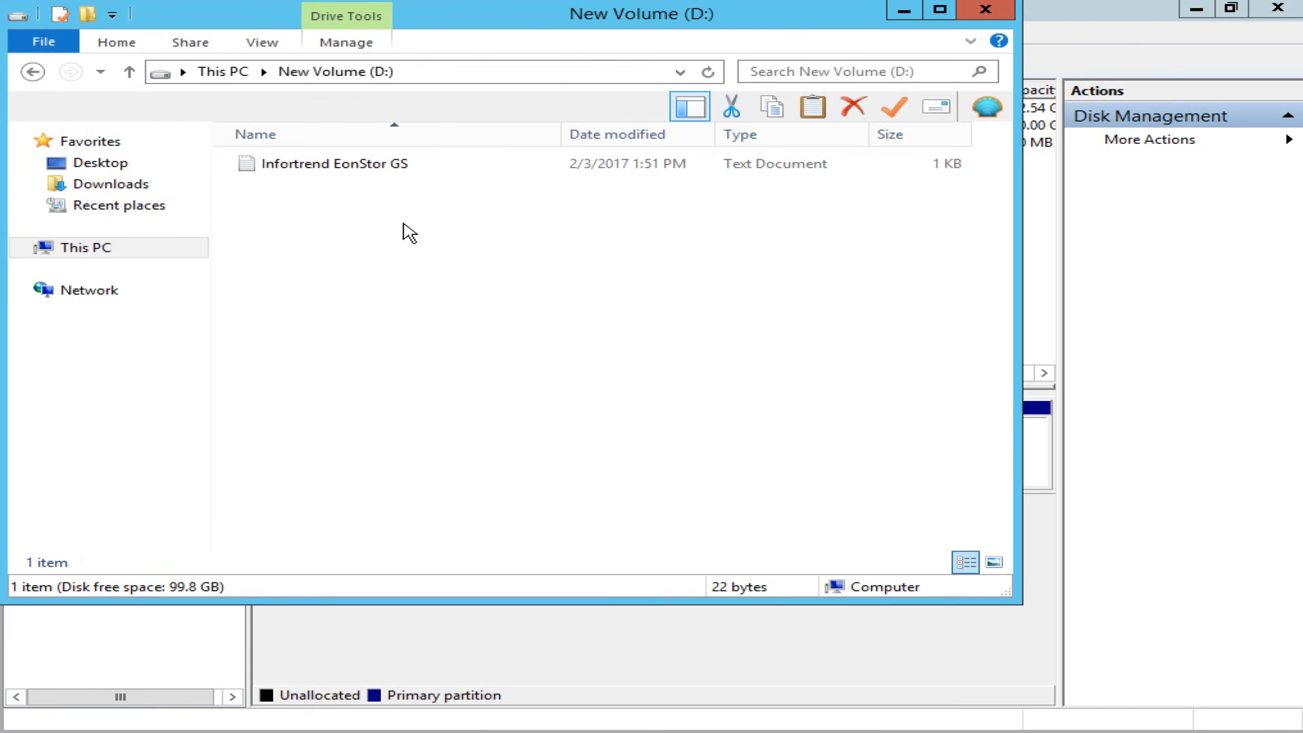
{"action": "double_click", "coordinate": [388, 170]}
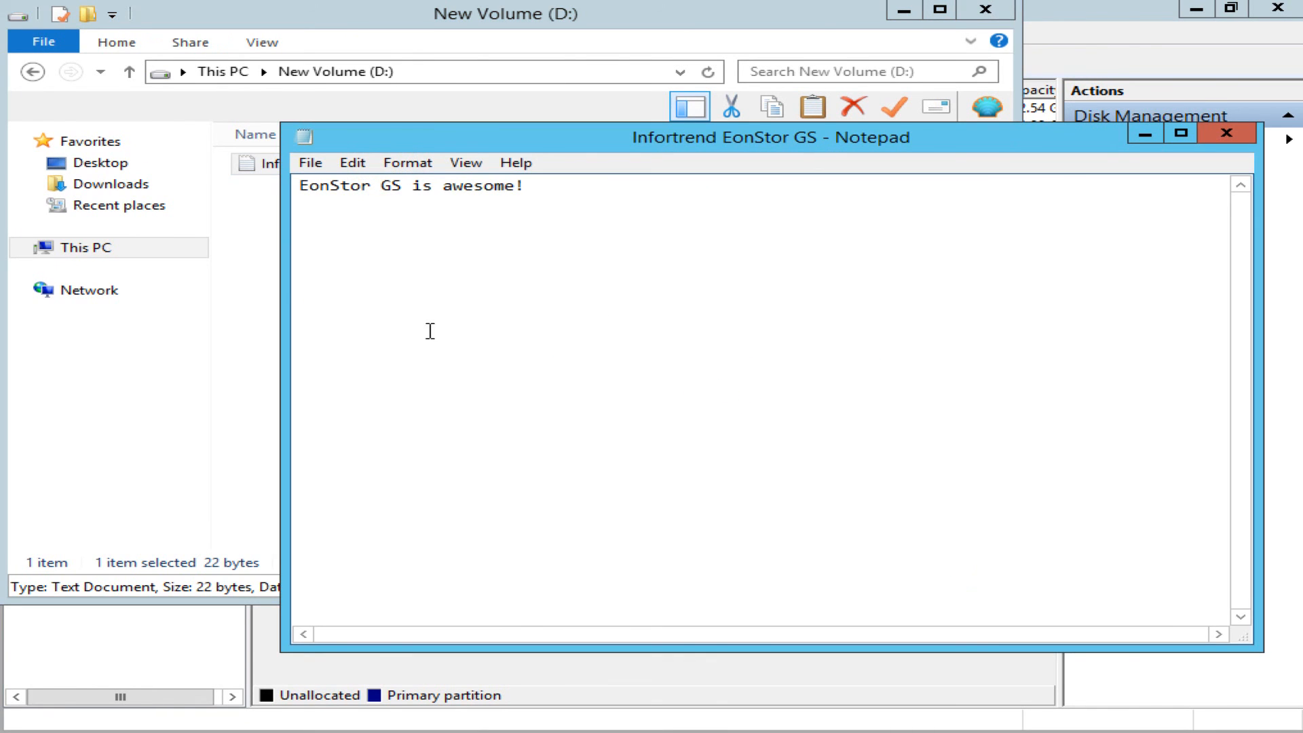